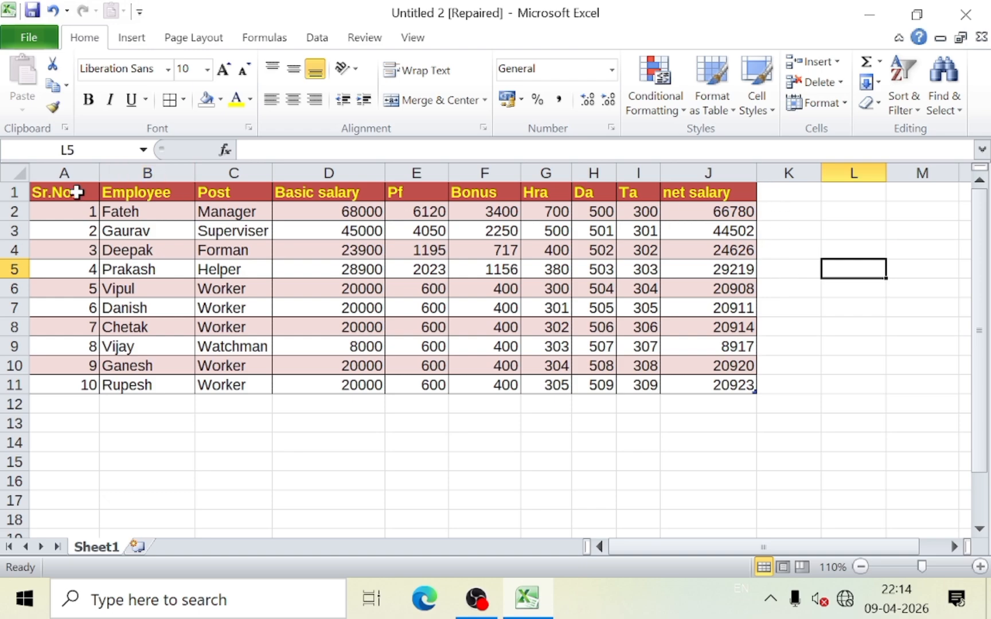
pyautogui.moveTo(77, 192); pyautogui.dragTo(751, 389)
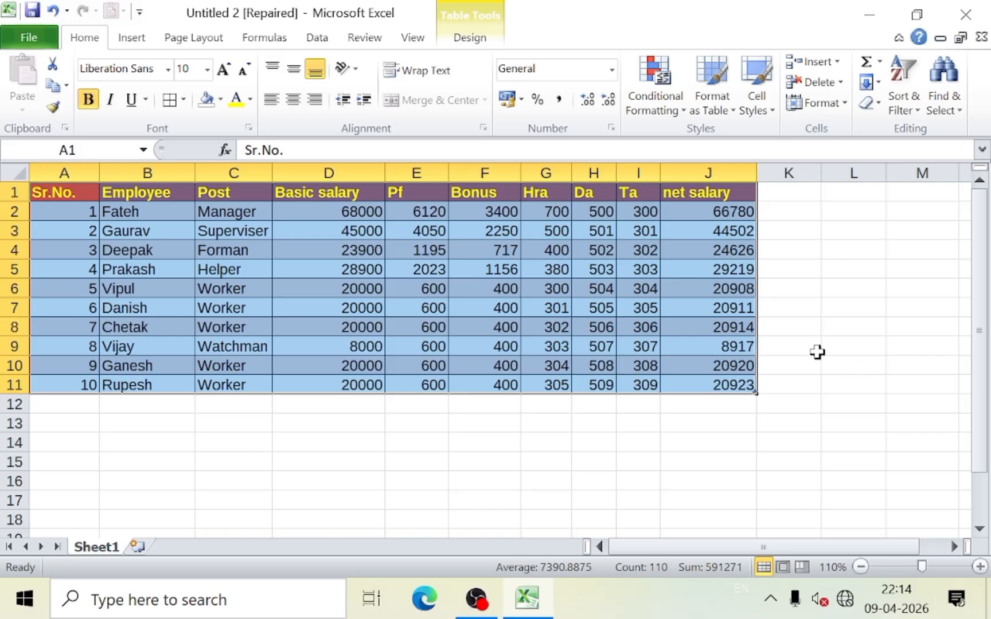
pyautogui.click(746, 328)
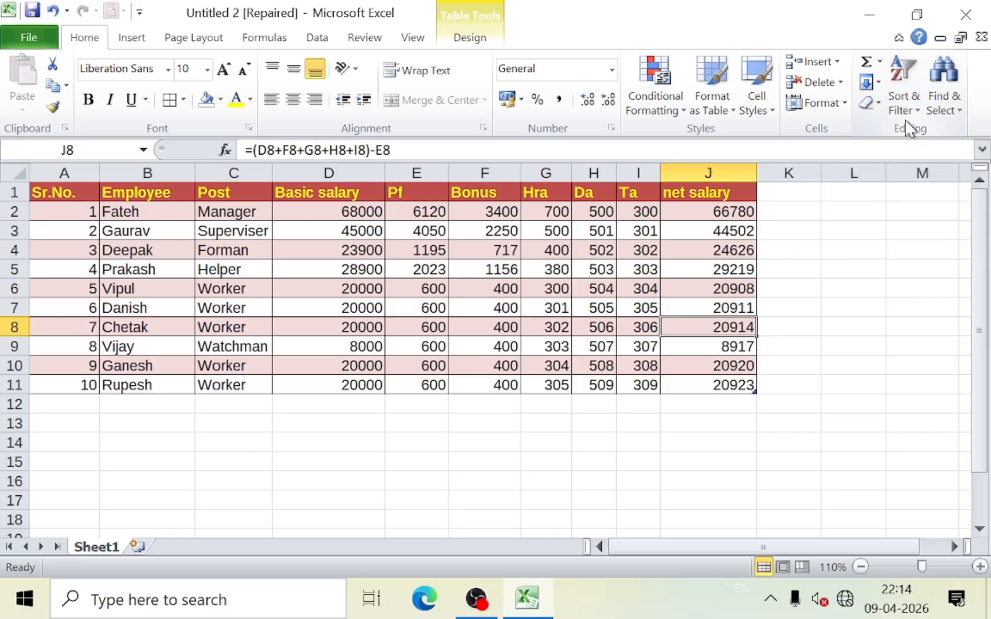
pyautogui.click(879, 63)
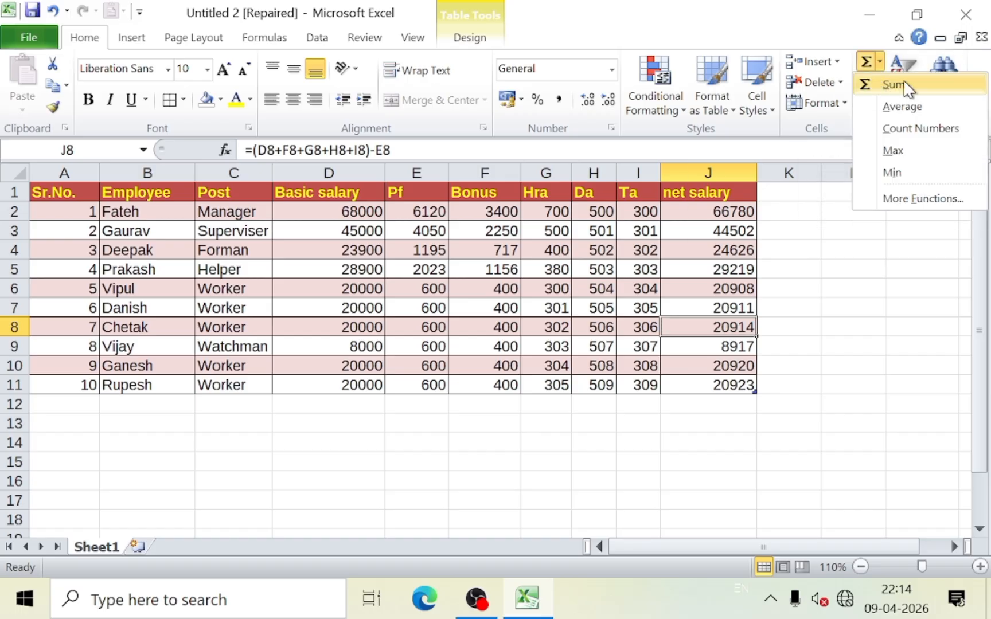
pyautogui.click(354, 406)
pyautogui.click(357, 405)
pyautogui.click(431, 410)
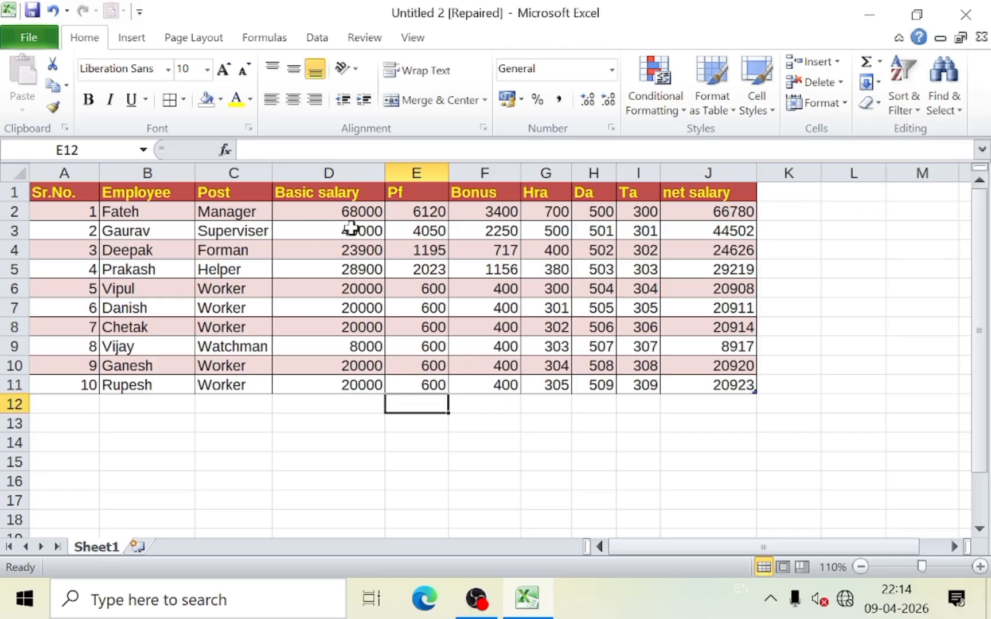
# - Total the Pf column with AutoSum's Sum function in cell E12
pyautogui.moveTo(415, 207); pyautogui.dragTo(415, 381)
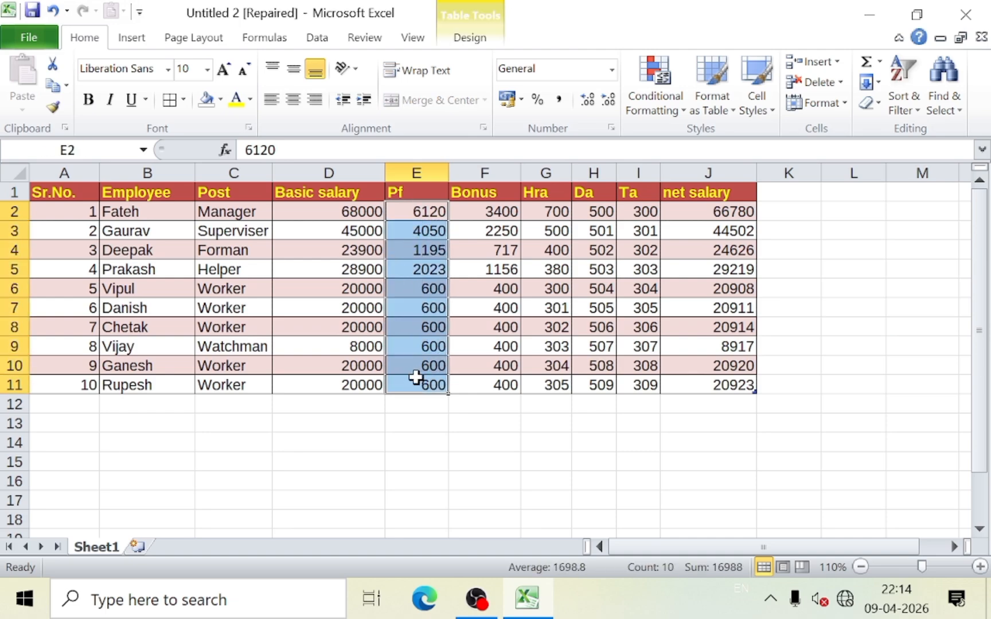
pyautogui.click(411, 410)
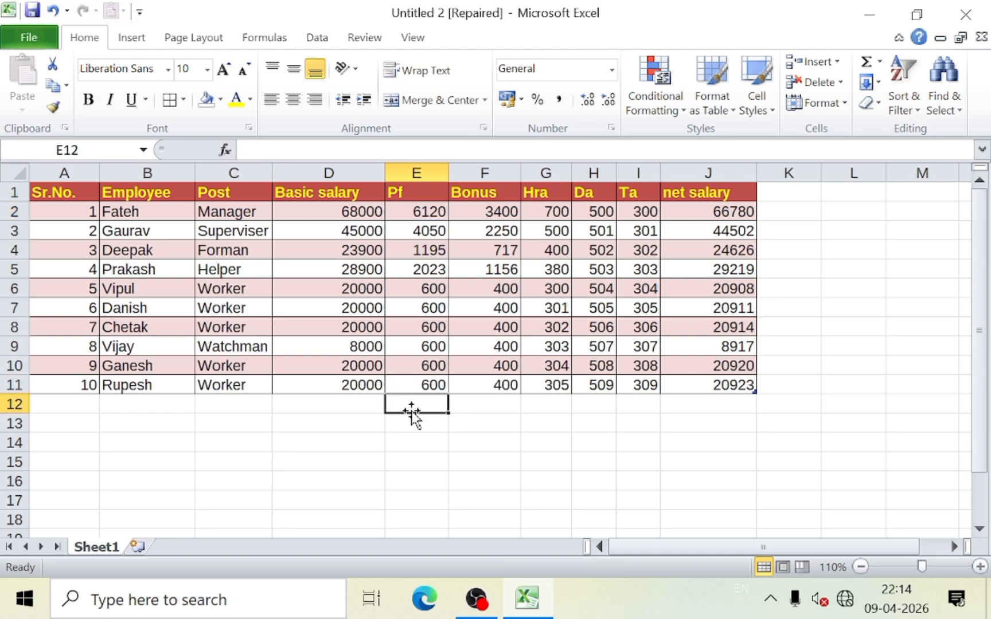
pyautogui.click(878, 61)
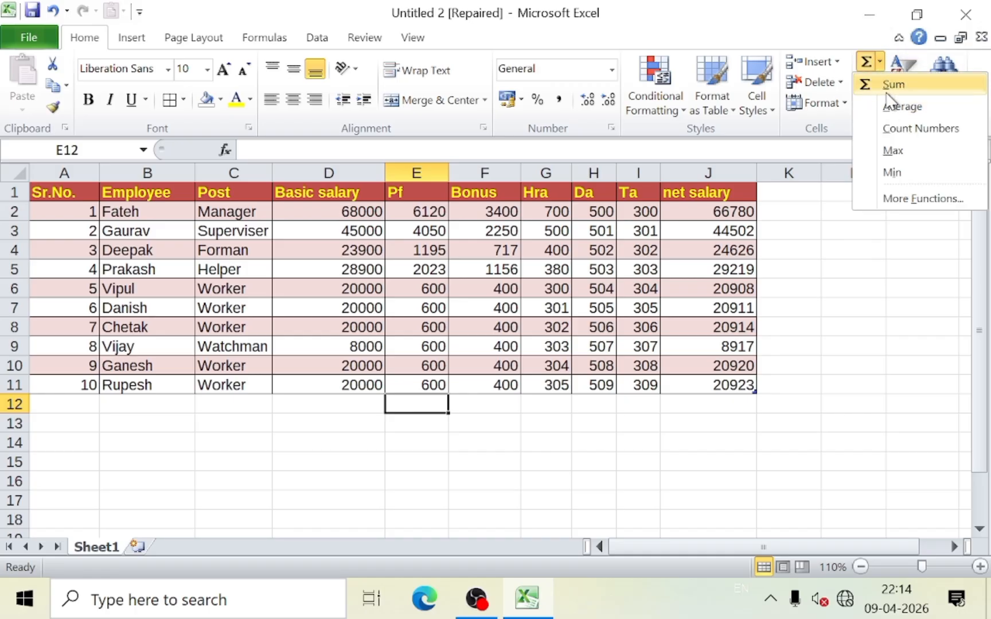
pyautogui.click(886, 86)
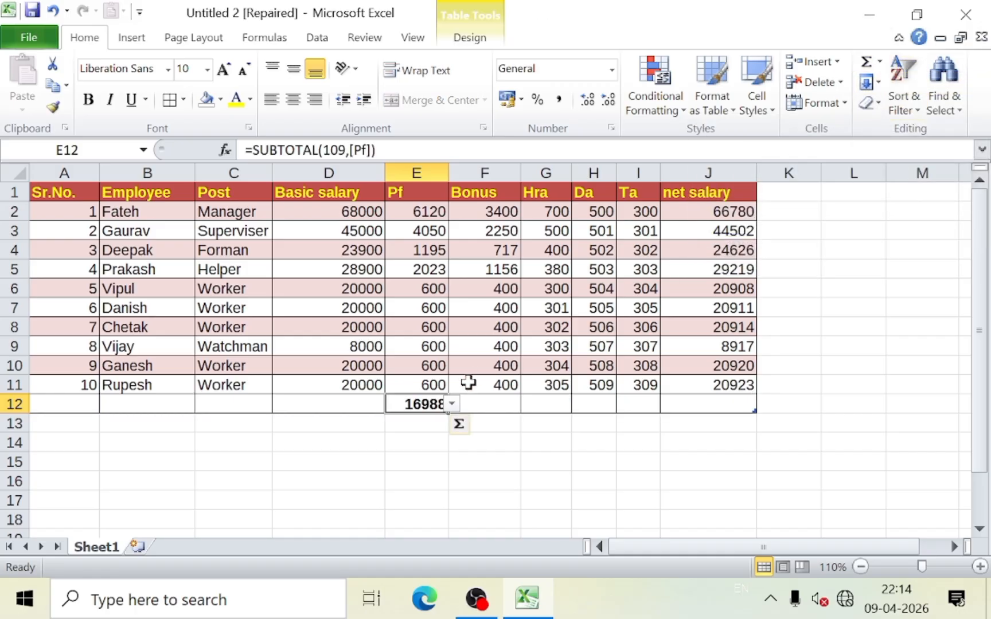
pyautogui.click(427, 443)
pyautogui.click(438, 405)
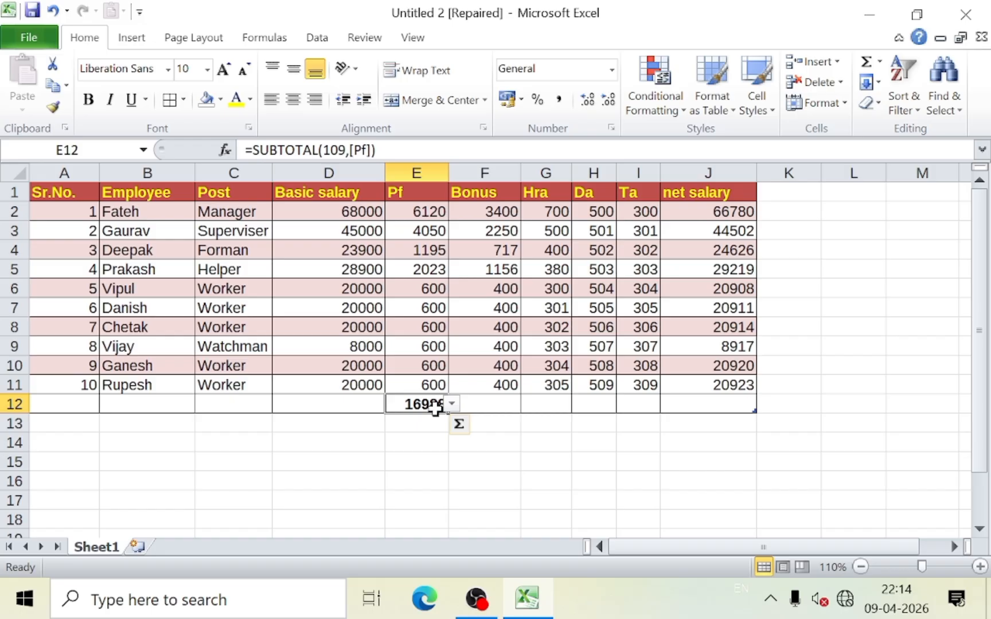
pyautogui.click(434, 457)
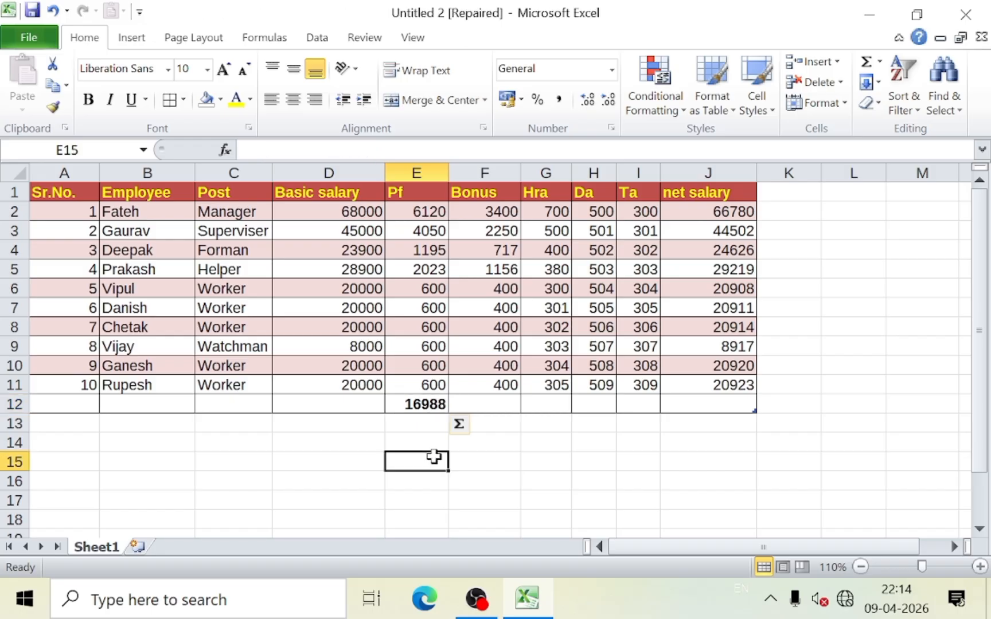
# - Total the Bonus column with AutoSum's Sum function in cell F12
pyautogui.click(486, 402)
pyautogui.click(880, 62)
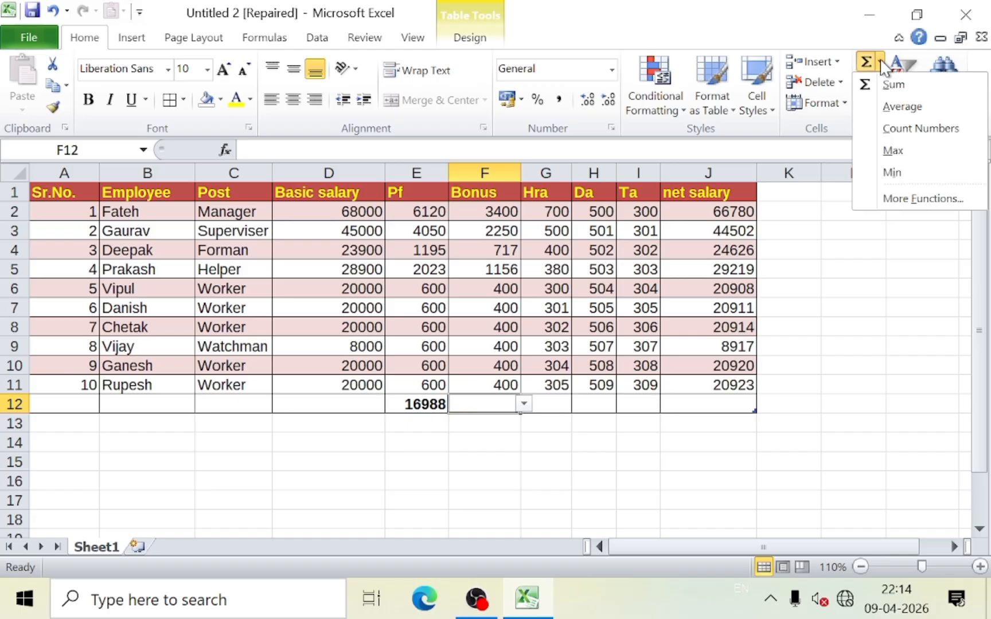
pyautogui.click(888, 86)
pyautogui.click(523, 429)
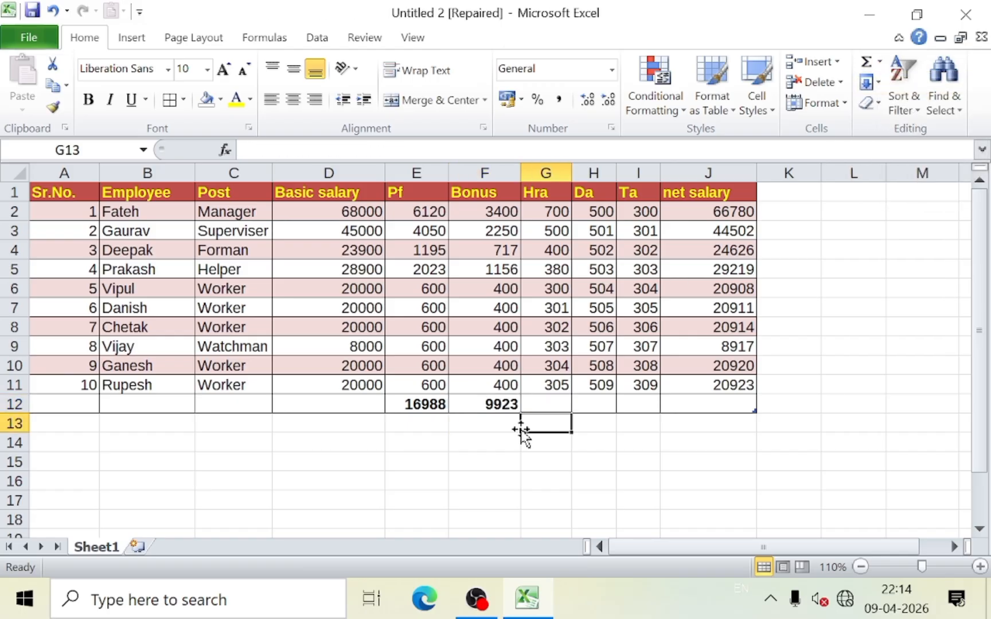
pyautogui.click(486, 405)
pyautogui.click(474, 446)
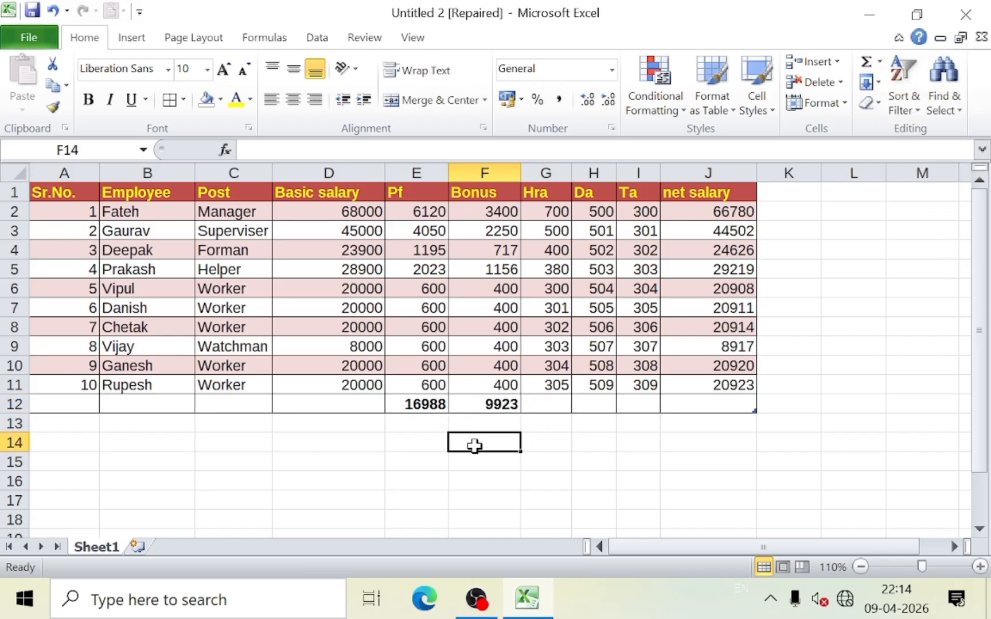
# - Insert Sum totals for all columns from Basic salary to net salary at once in D12:J12
pyautogui.moveTo(339, 405); pyautogui.dragTo(700, 411)
pyautogui.click(879, 61)
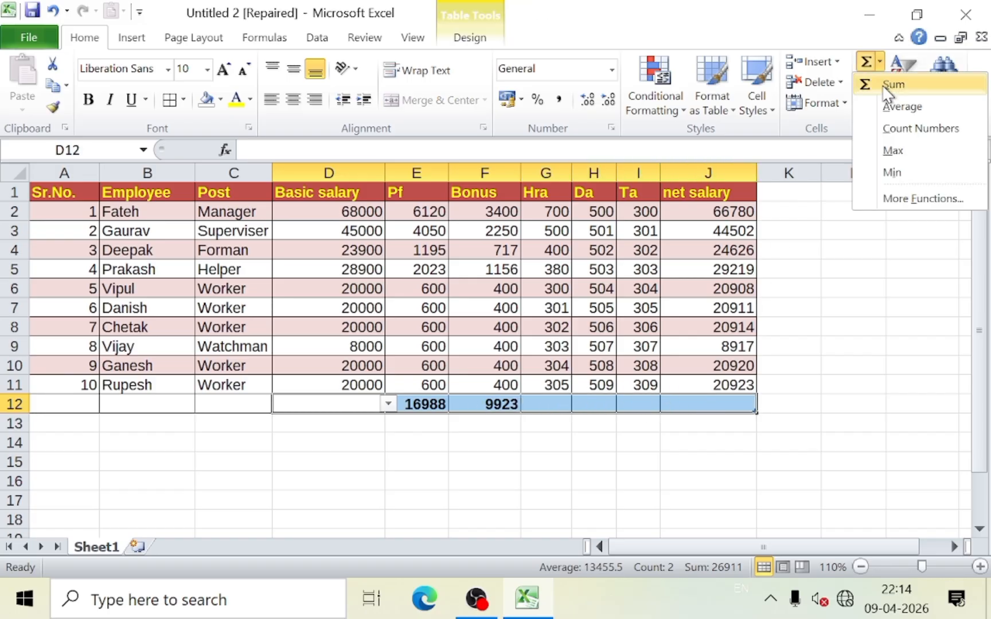
pyautogui.click(887, 91)
pyautogui.click(445, 442)
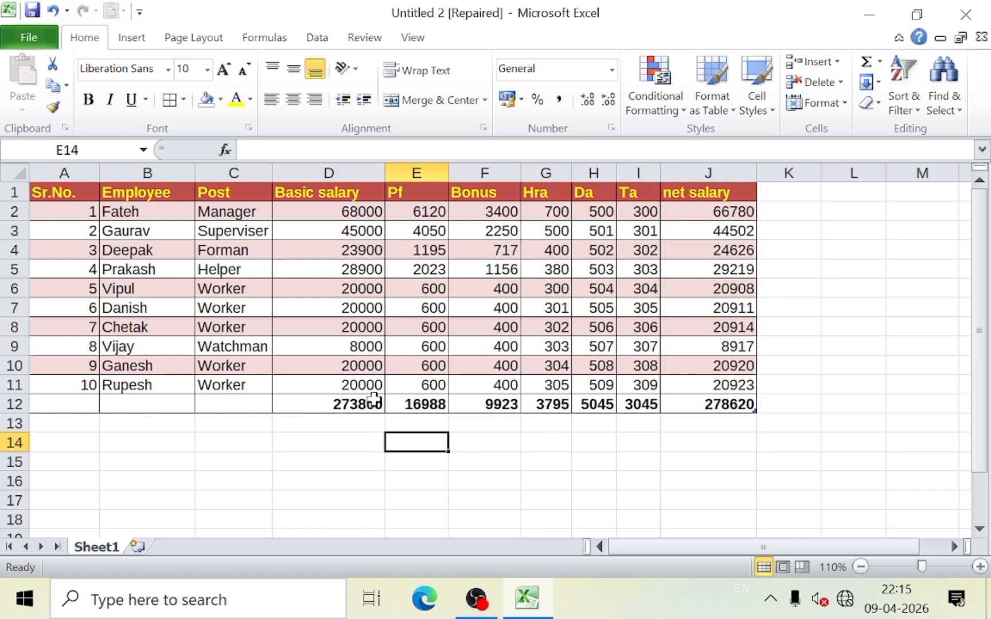
# - Clear all the column totals from D12:J12
pyautogui.moveTo(357, 399); pyautogui.dragTo(706, 402)
pyautogui.press('Delete')
pyautogui.click(480, 448)
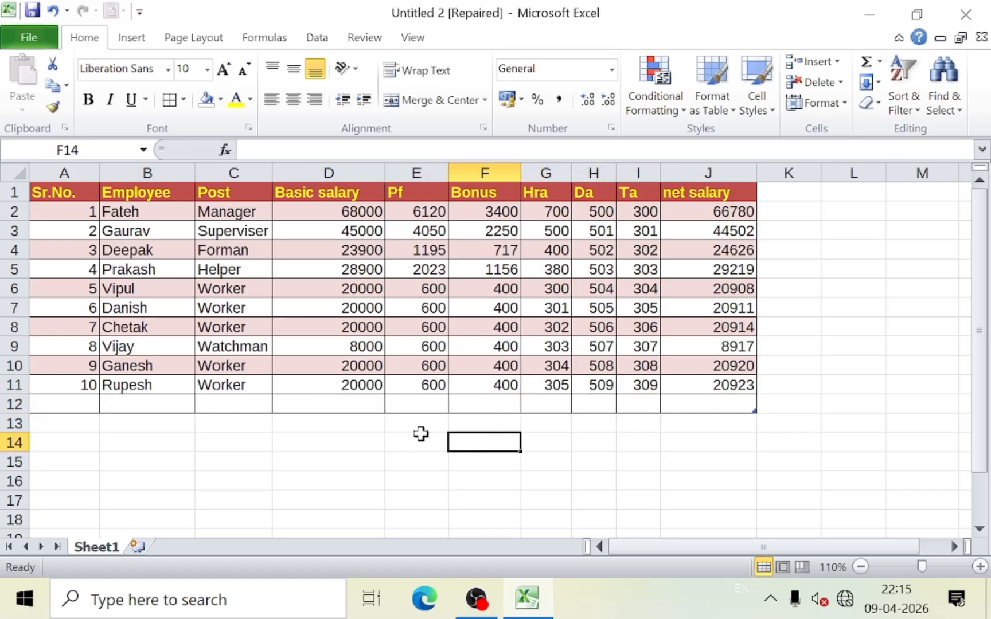
# - Insert AutoSum totals for Basic salary in D12 and for Pf in E12
pyautogui.click(366, 401)
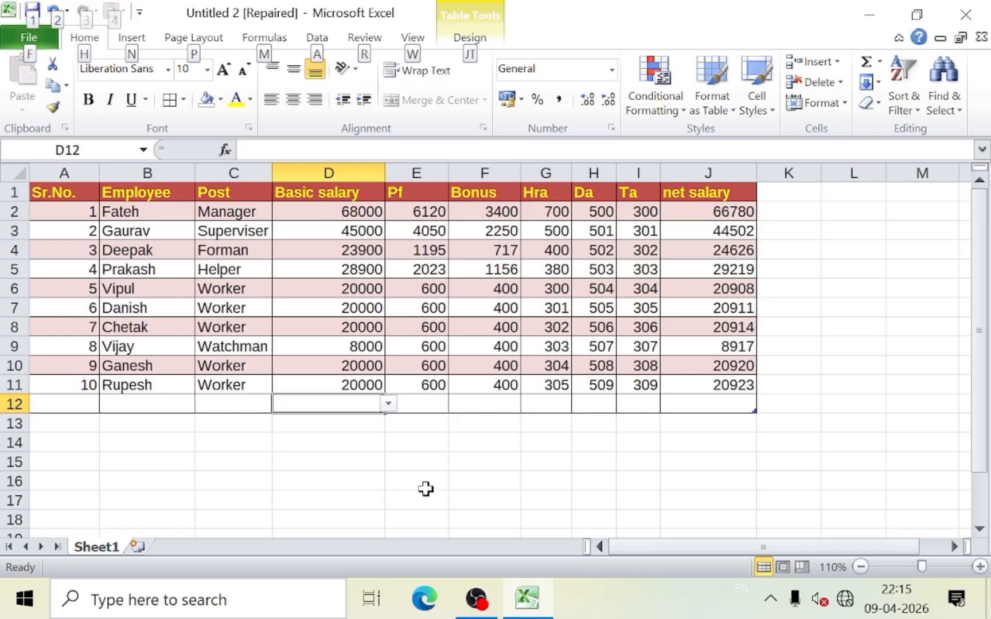
pyautogui.hotkey('alt', '=')
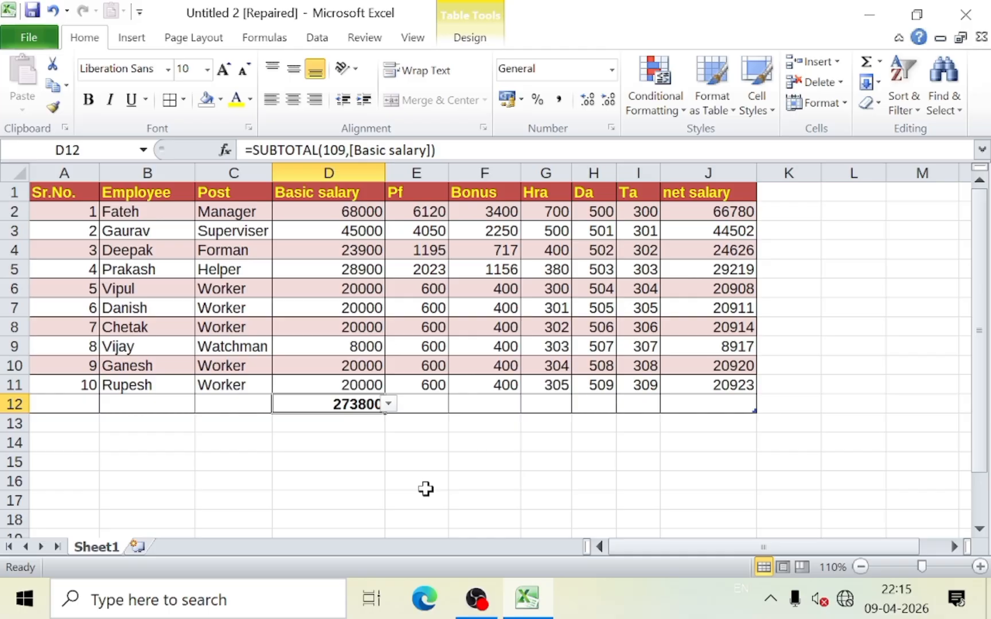
pyautogui.click(428, 403)
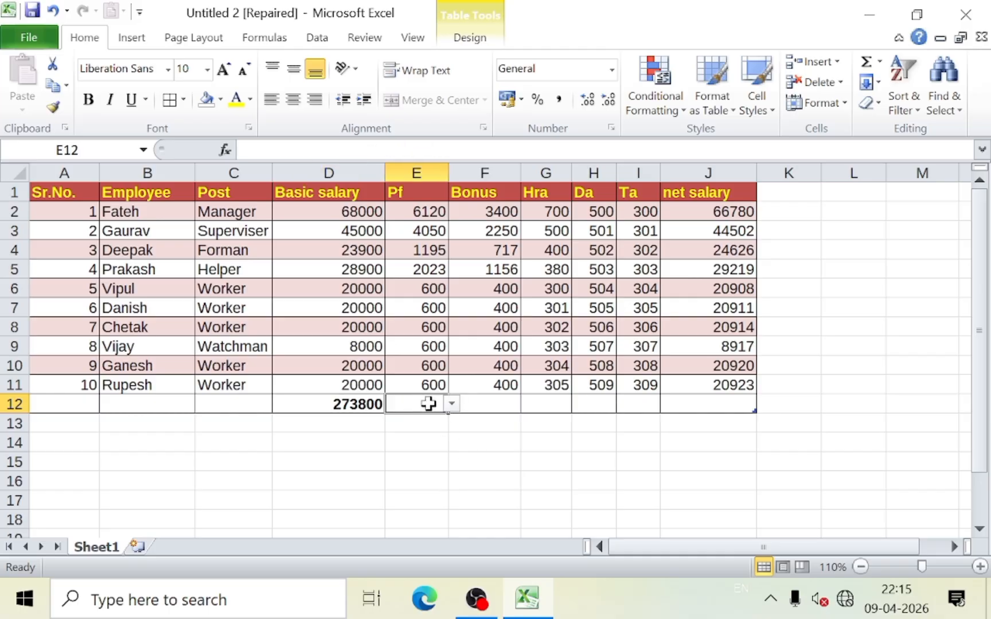
pyautogui.hotkey('alt', '=')
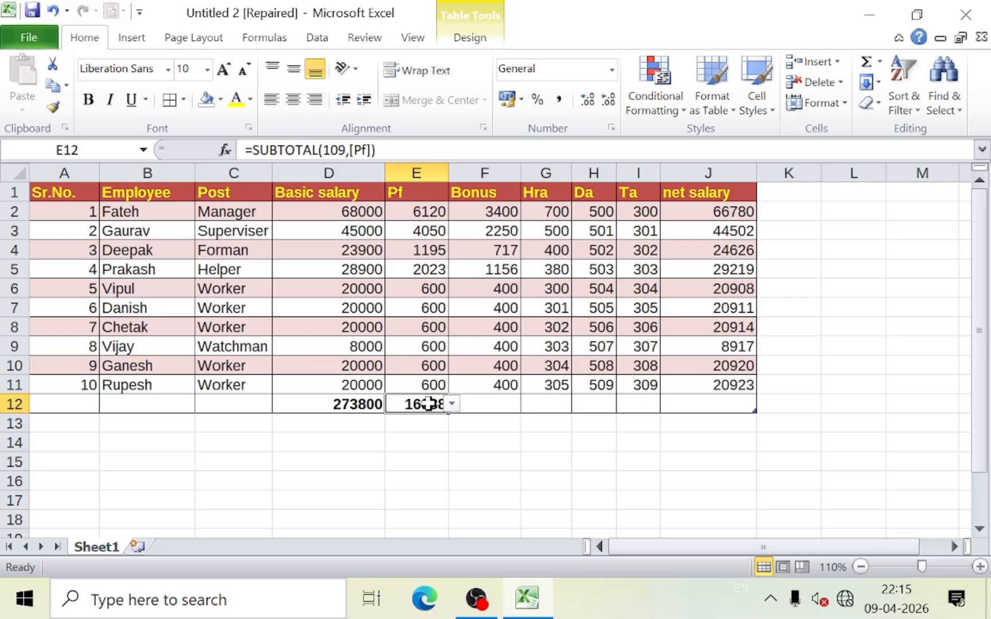
pyautogui.click(421, 441)
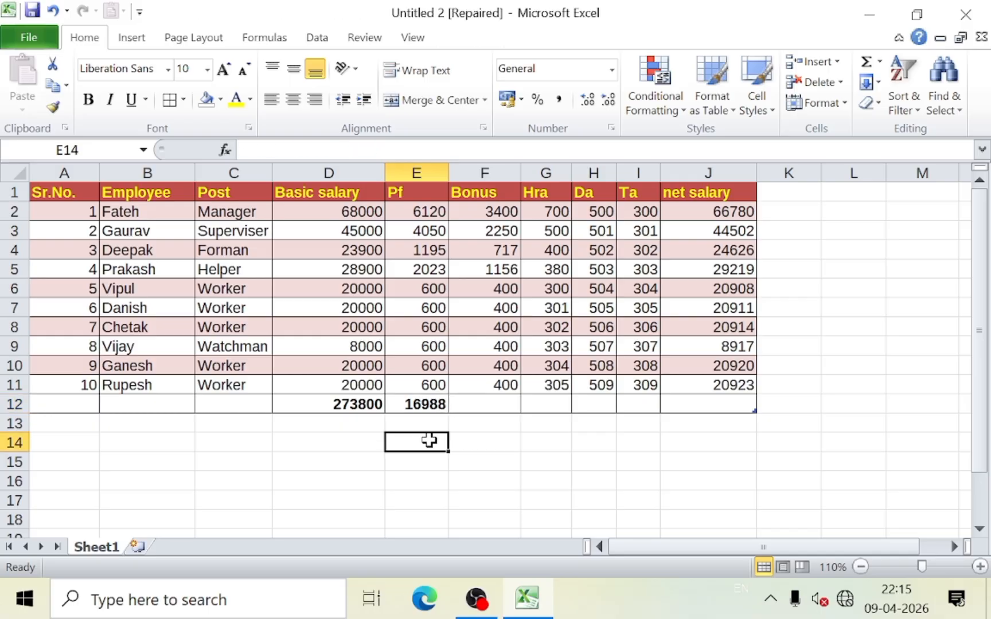
# - Clear the Basic salary and Pf totals from D12:E12
pyautogui.moveTo(377, 401); pyautogui.dragTo(422, 405)
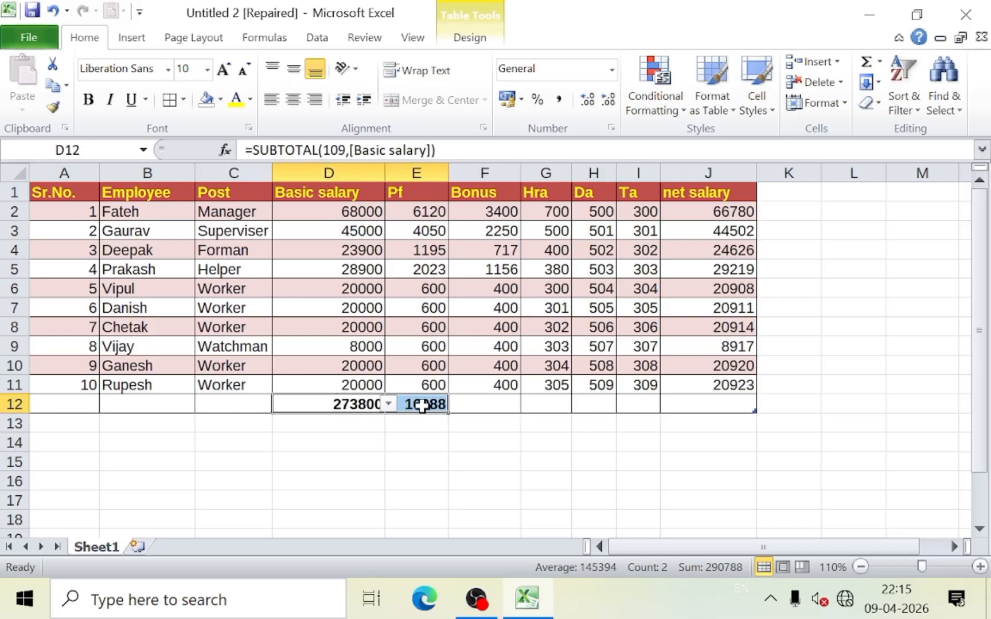
pyautogui.press('Delete')
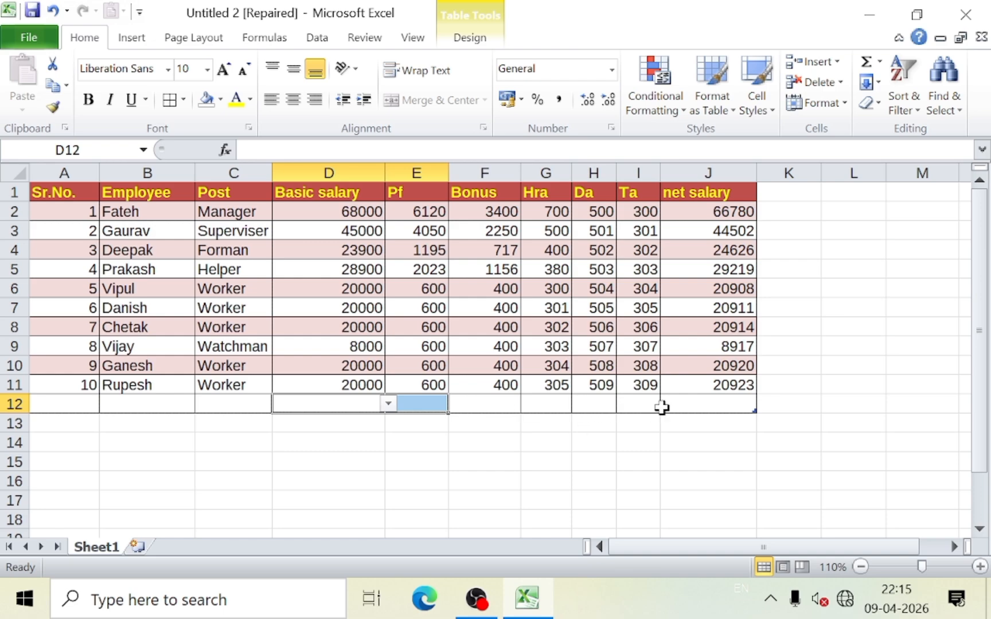
pyautogui.click(879, 62)
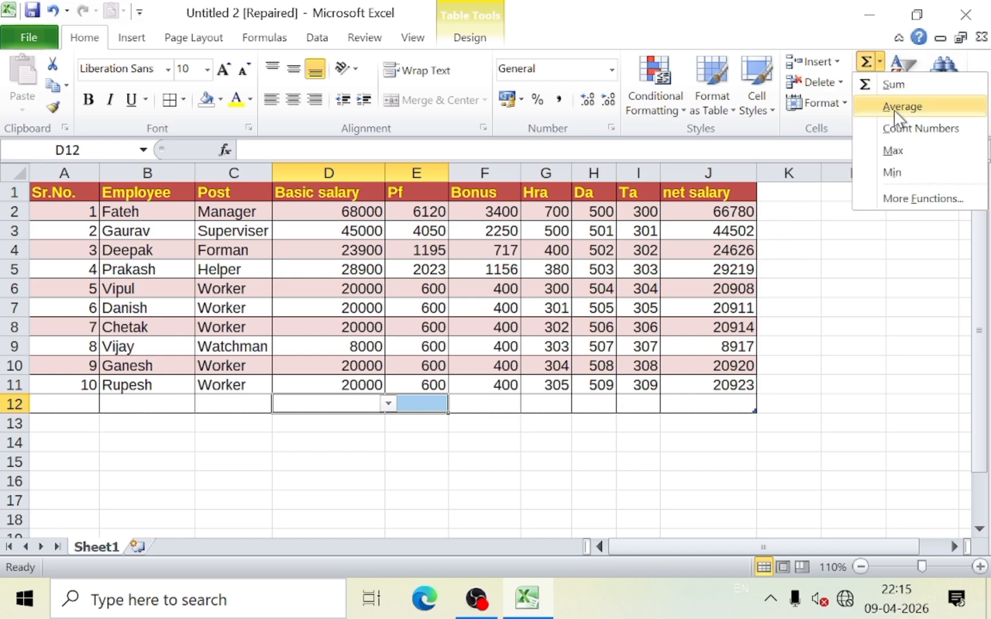
pyautogui.click(335, 429)
pyautogui.click(348, 441)
# - Calculate the average of the Basic salary column in cell D12 with AutoSum's Average function
pyautogui.click(359, 404)
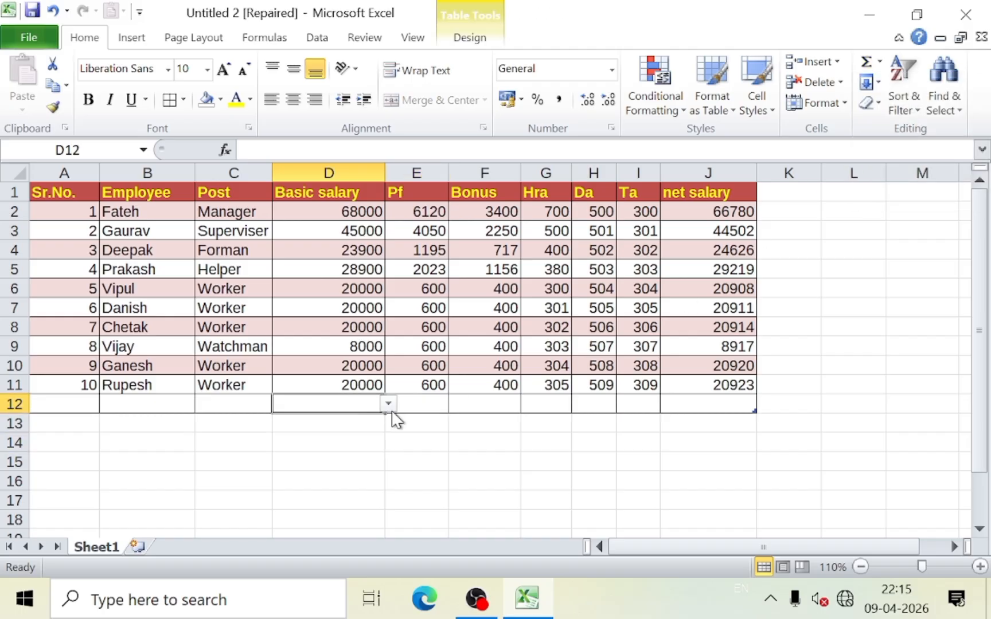
pyautogui.click(879, 62)
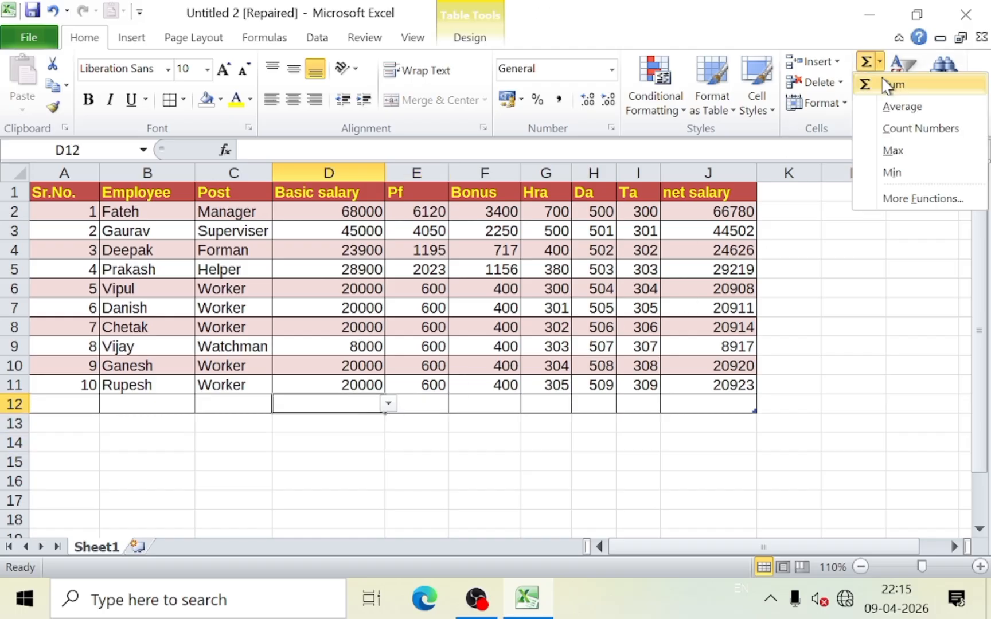
pyautogui.click(903, 107)
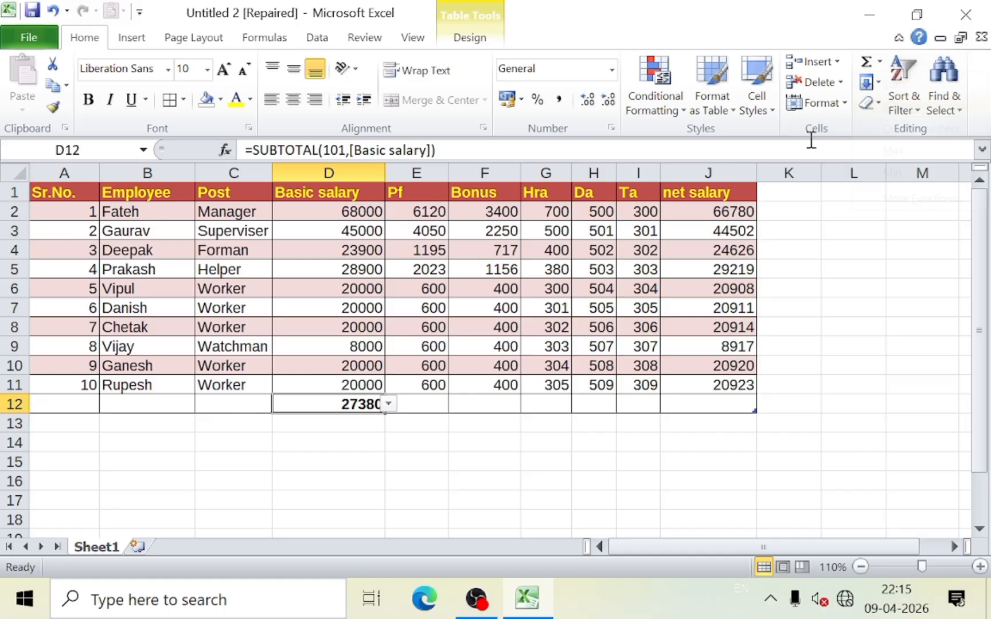
pyautogui.click(366, 441)
pyautogui.click(372, 404)
# - Check the Basic salary values in D2:D11 and reapply the Average function in D12
pyautogui.click(342, 215)
pyautogui.moveTo(342, 217); pyautogui.dragTo(343, 383)
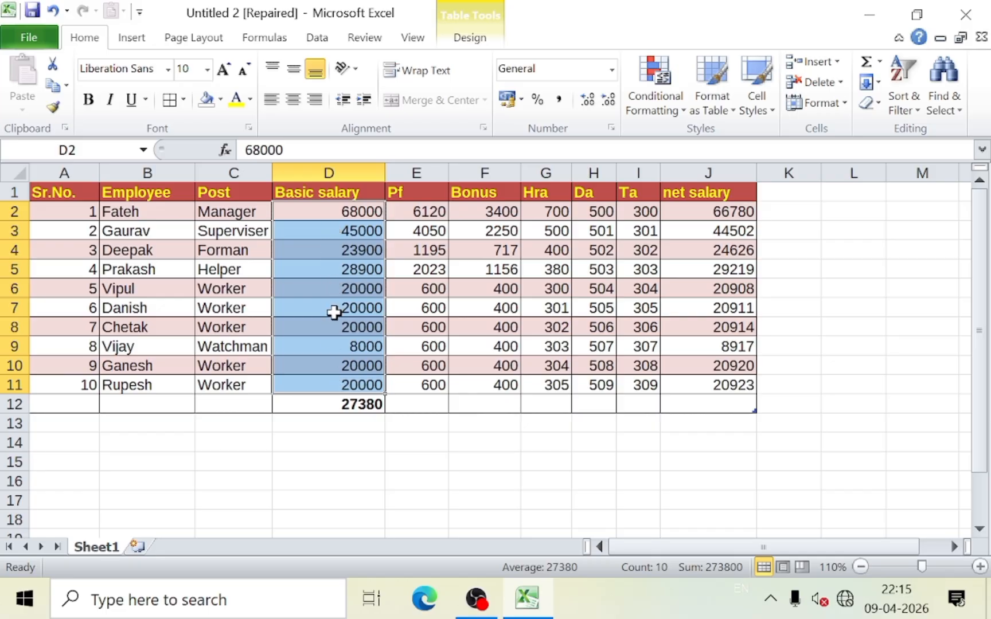
pyautogui.hotkey('ctrl', 'a')
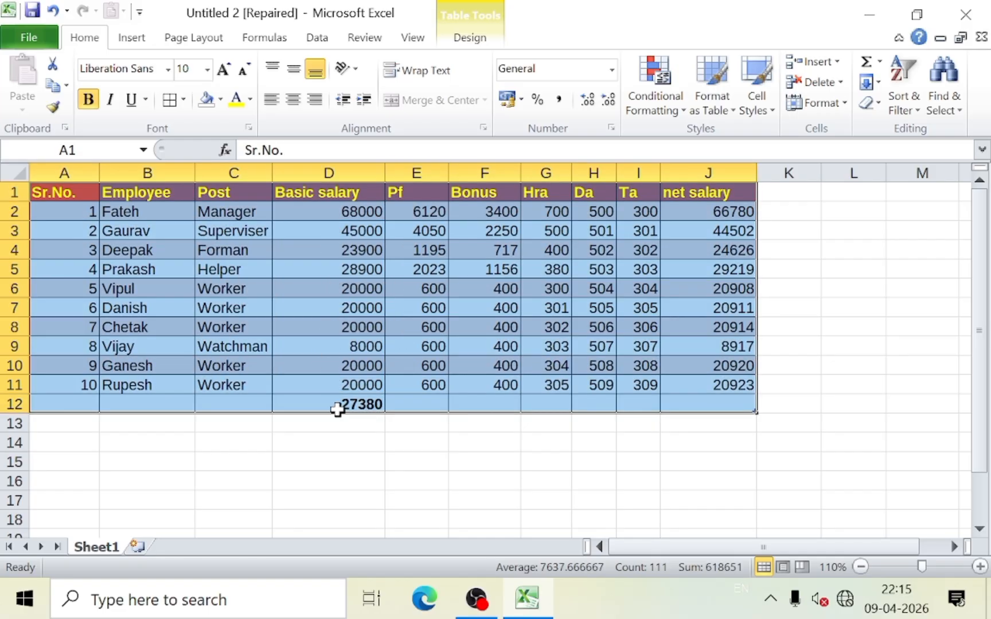
pyautogui.click(337, 409)
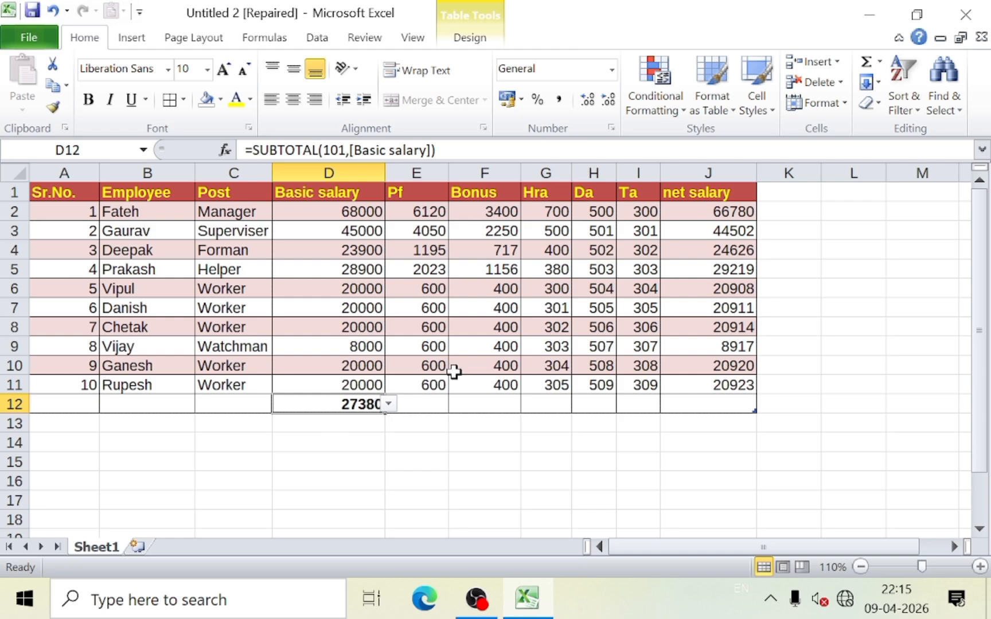
pyautogui.click(880, 61)
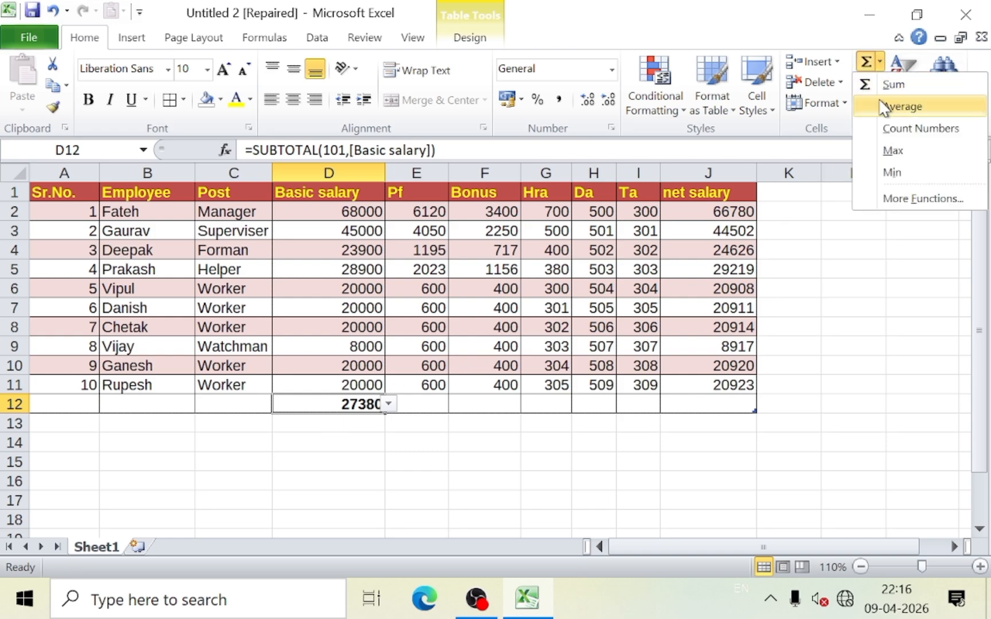
pyautogui.click(900, 107)
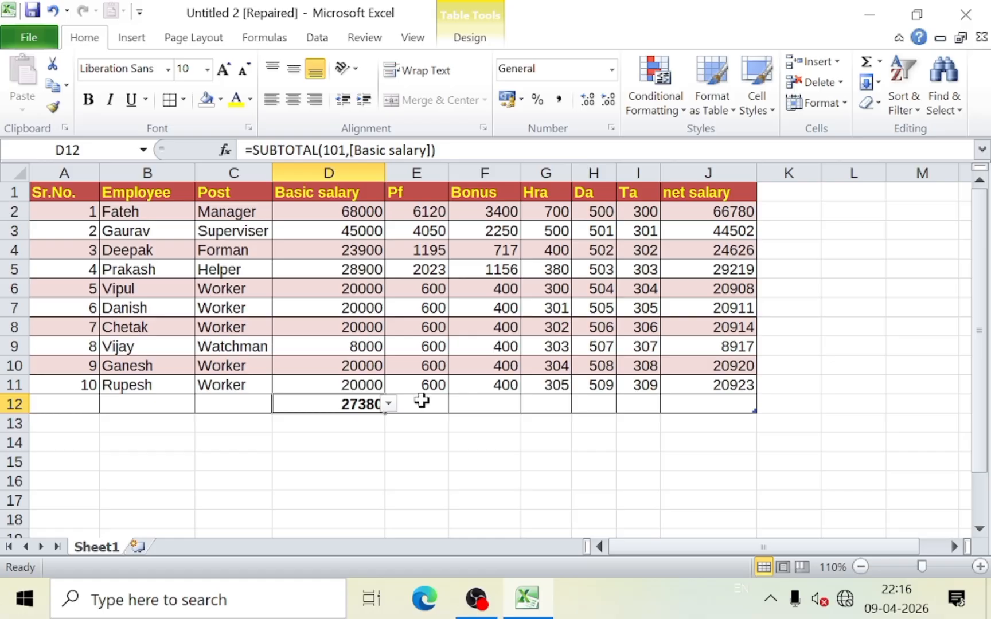
# - Replace the function in D12 with Count Numbers for the Basic salary column and check the counted cells D2:D11
pyautogui.click(879, 62)
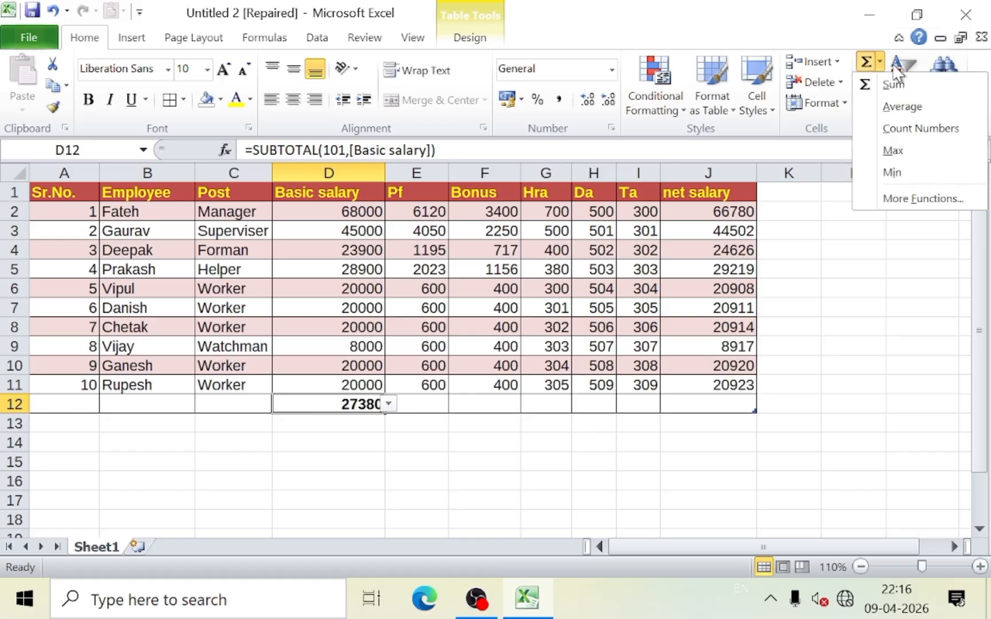
pyautogui.click(903, 132)
pyautogui.click(340, 442)
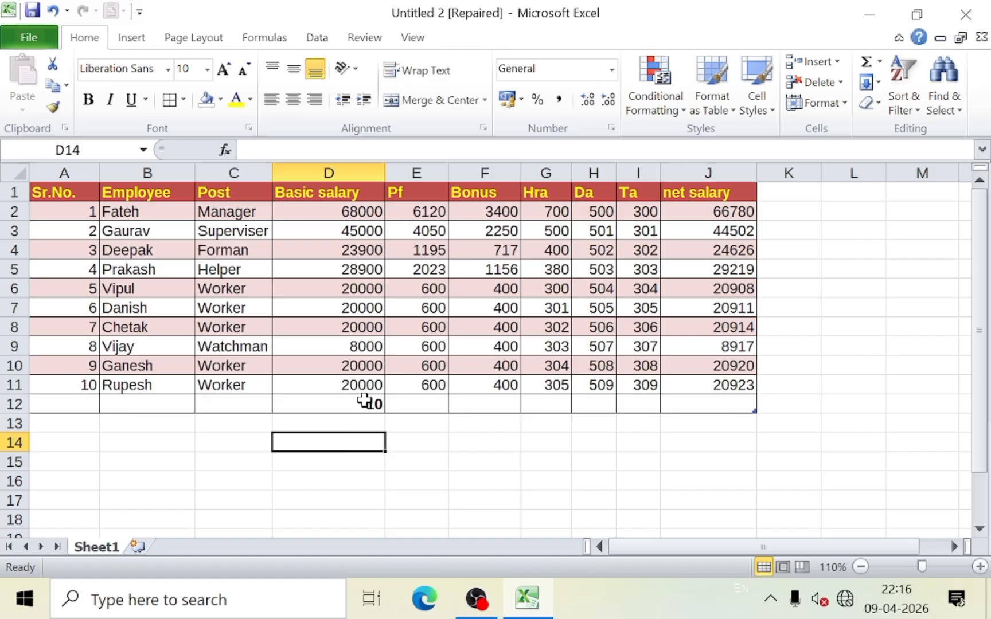
pyautogui.moveTo(361, 380); pyautogui.dragTo(369, 213)
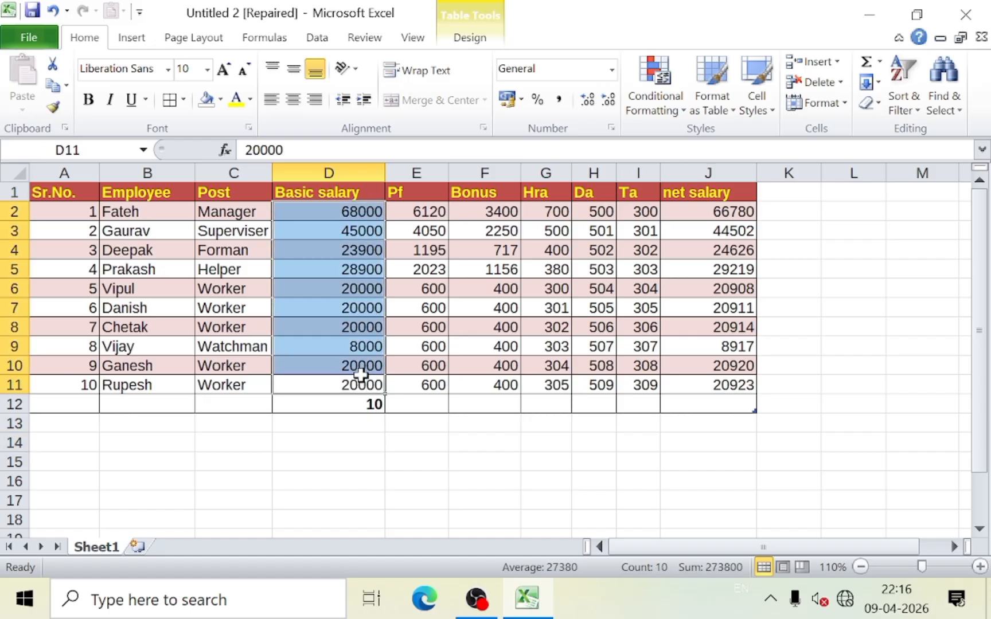
# - Count the numbers in the Hra column in cell G12 with AutoSum's Count Numbers function
pyautogui.click(360, 404)
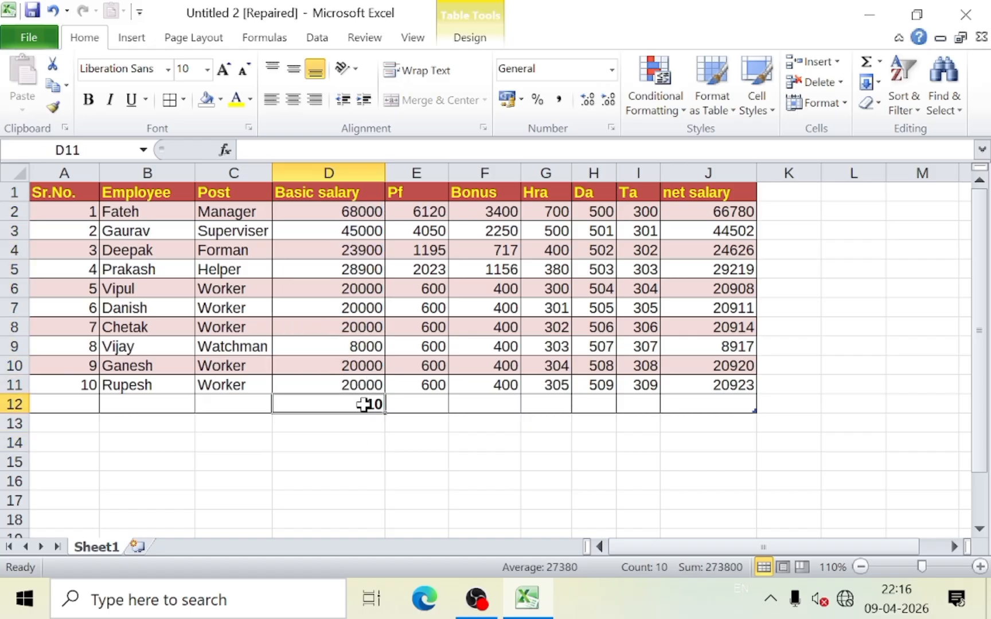
pyautogui.click(546, 405)
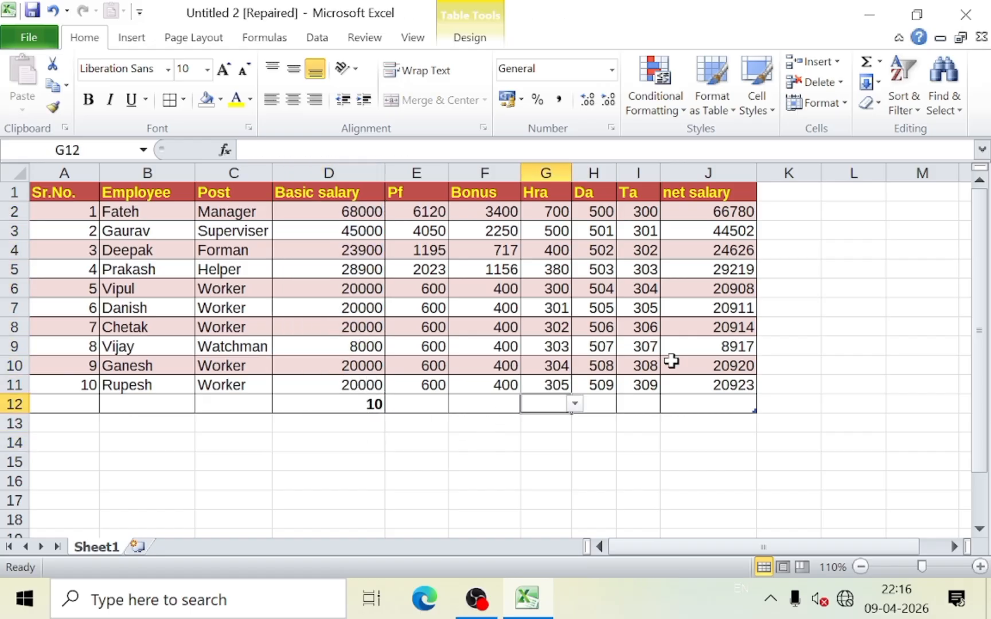
pyautogui.click(880, 63)
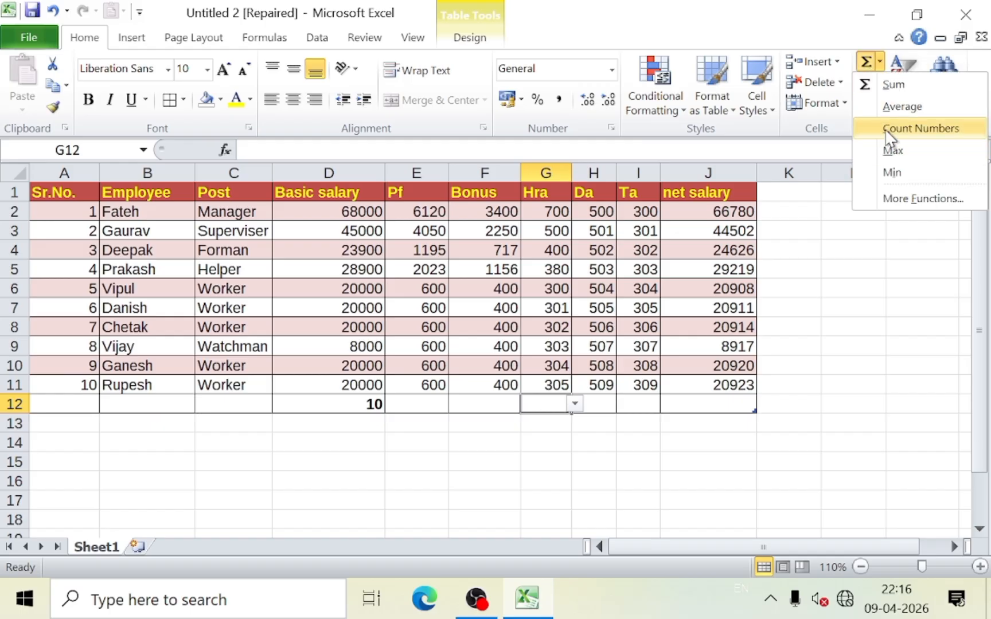
pyautogui.click(915, 130)
pyautogui.click(552, 437)
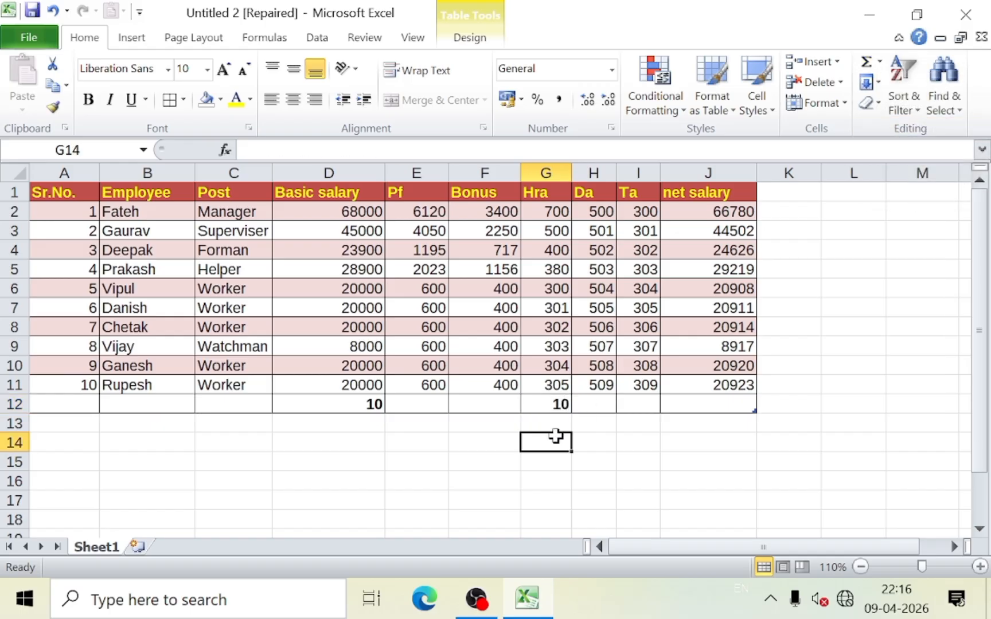
# - Examine the count formula in G12 and go through the Hra values in G2:G11 that it counts
pyautogui.click(560, 404)
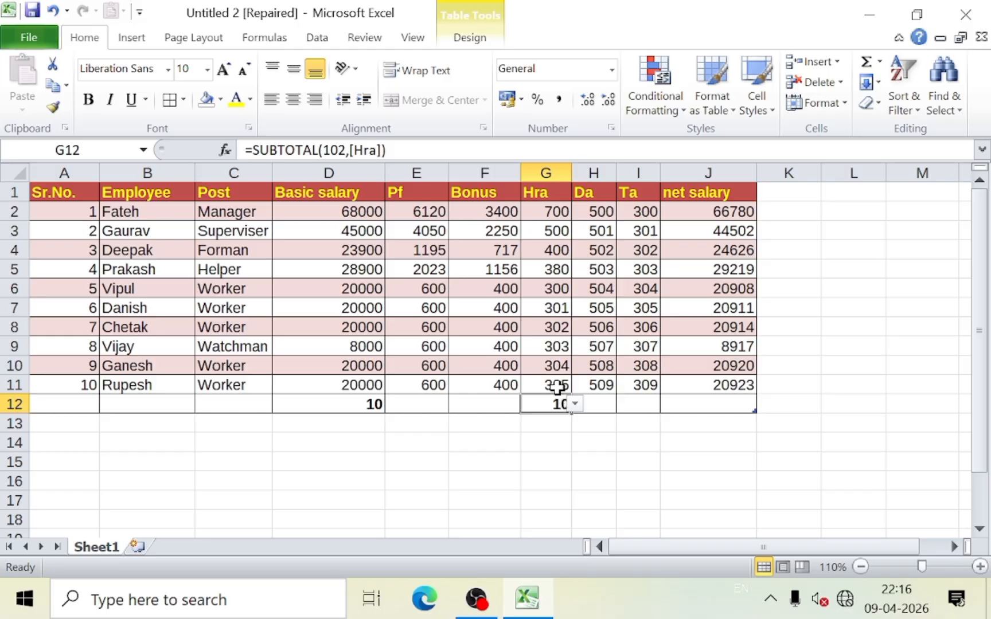
pyautogui.click(557, 385)
pyautogui.click(559, 362)
pyautogui.click(556, 344)
pyautogui.click(555, 326)
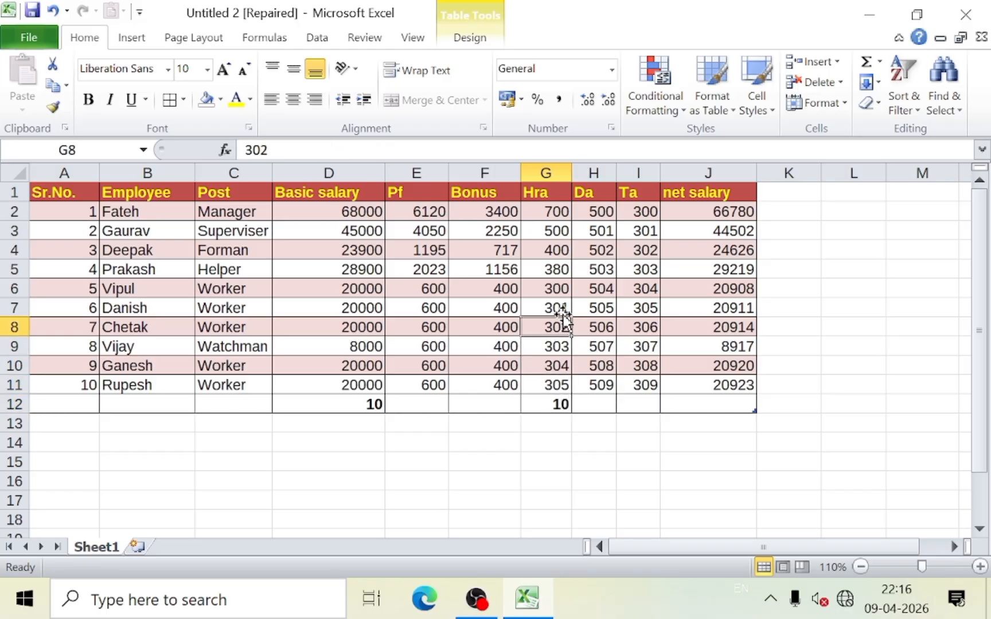
pyautogui.click(556, 308)
pyautogui.click(557, 288)
pyautogui.click(558, 270)
pyautogui.click(557, 251)
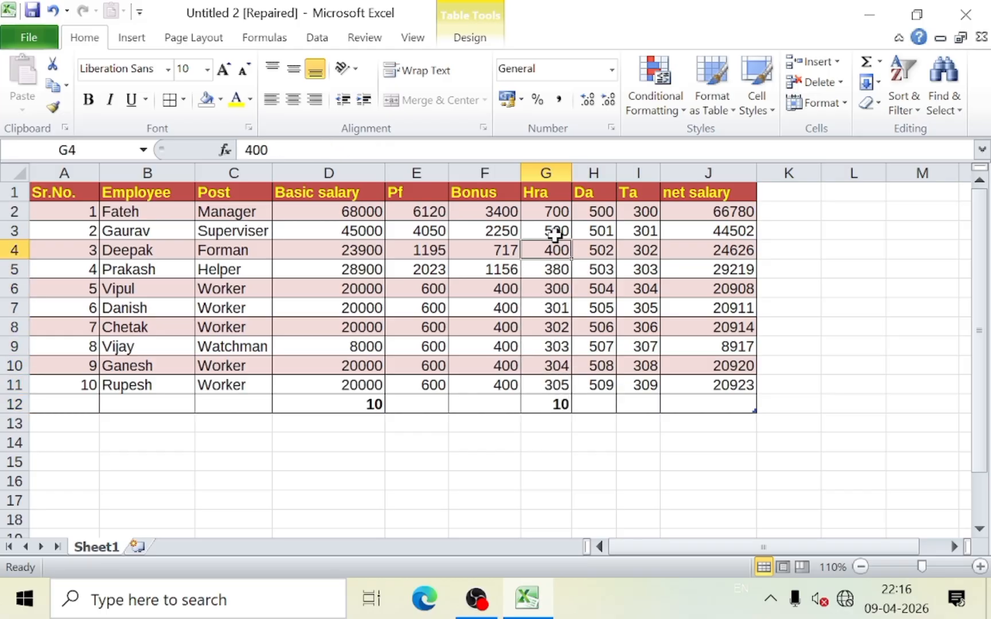
pyautogui.click(557, 232)
pyautogui.click(554, 196)
pyautogui.click(555, 208)
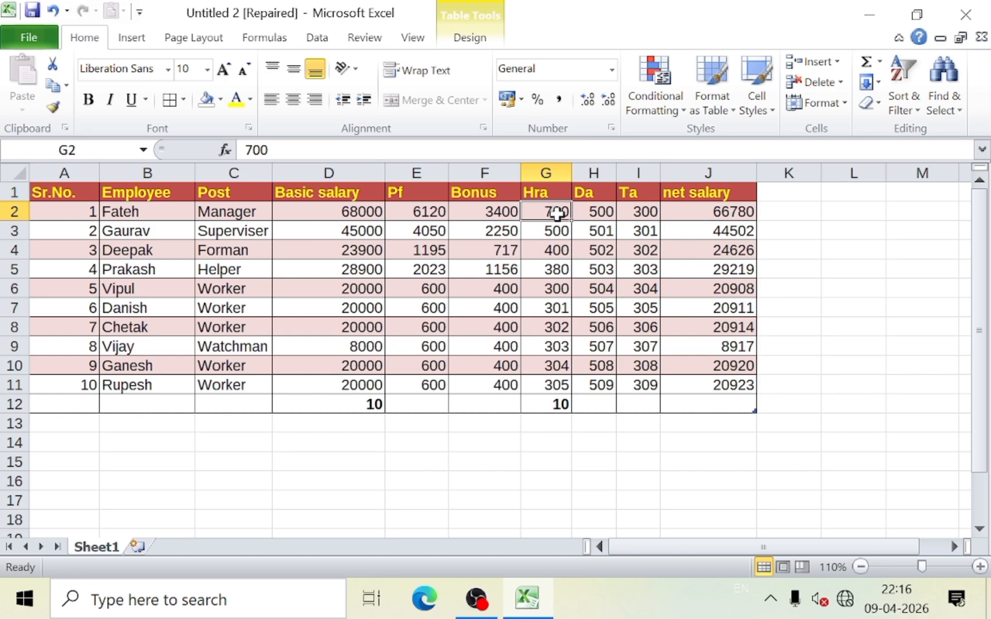
pyautogui.moveTo(557, 213); pyautogui.dragTo(562, 387)
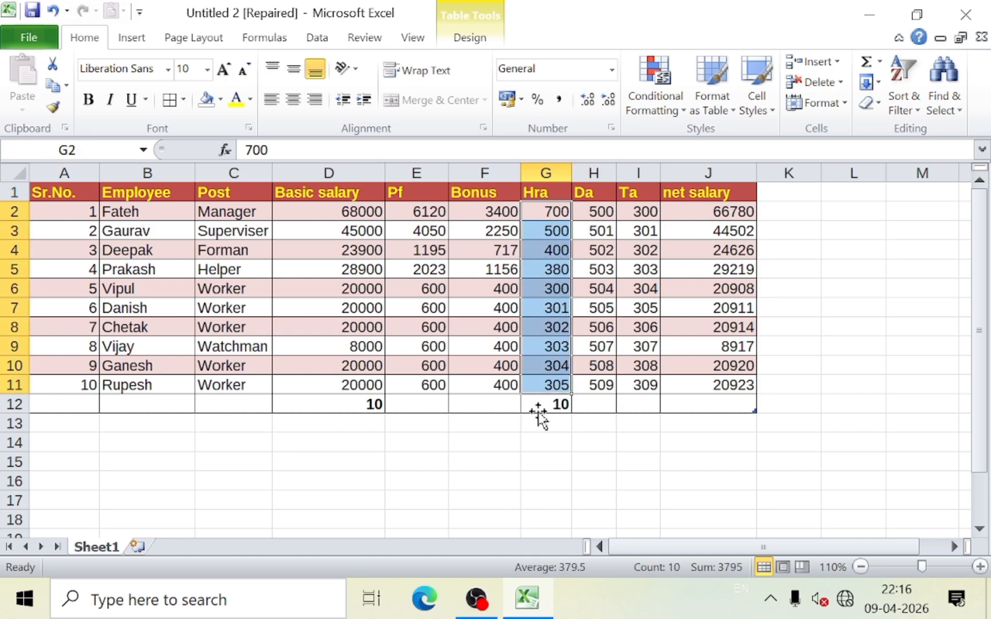
pyautogui.hotkey('ctrl', 'a')
# - Replace the function in G12 with Max for the Hra column
pyautogui.click(551, 402)
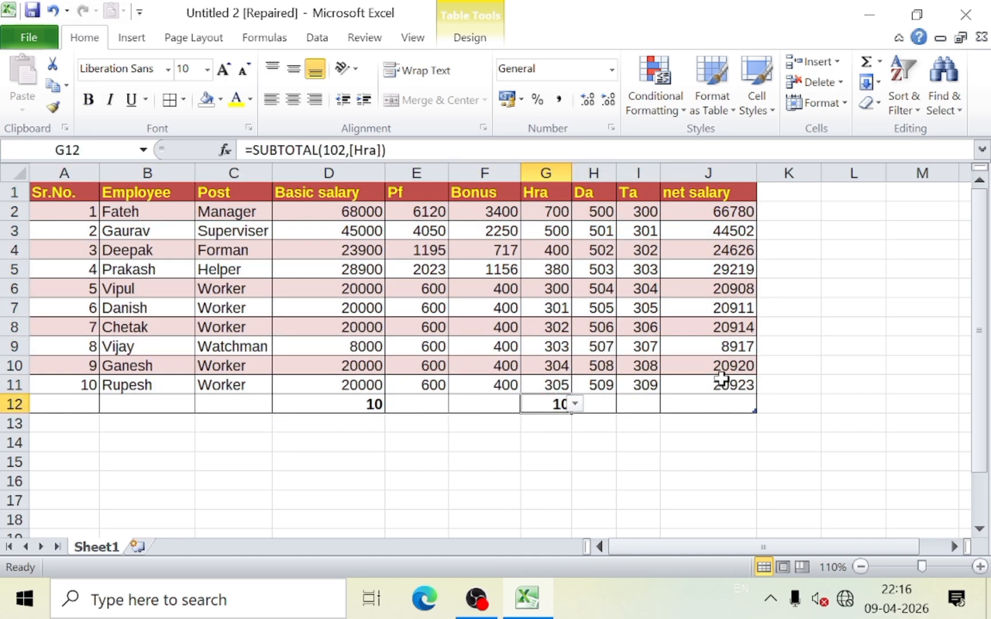
pyautogui.click(880, 61)
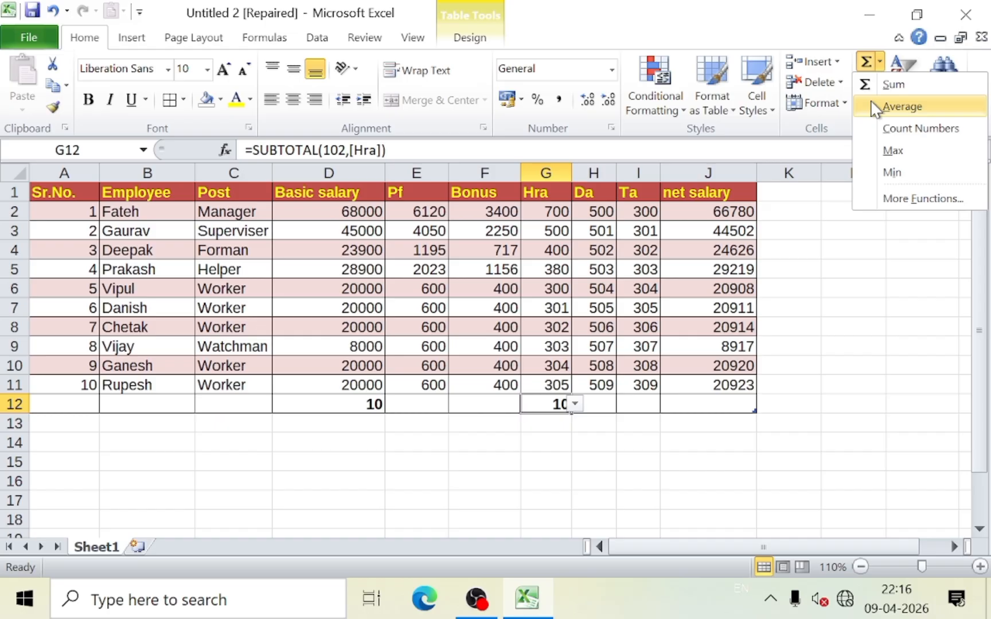
pyautogui.click(900, 152)
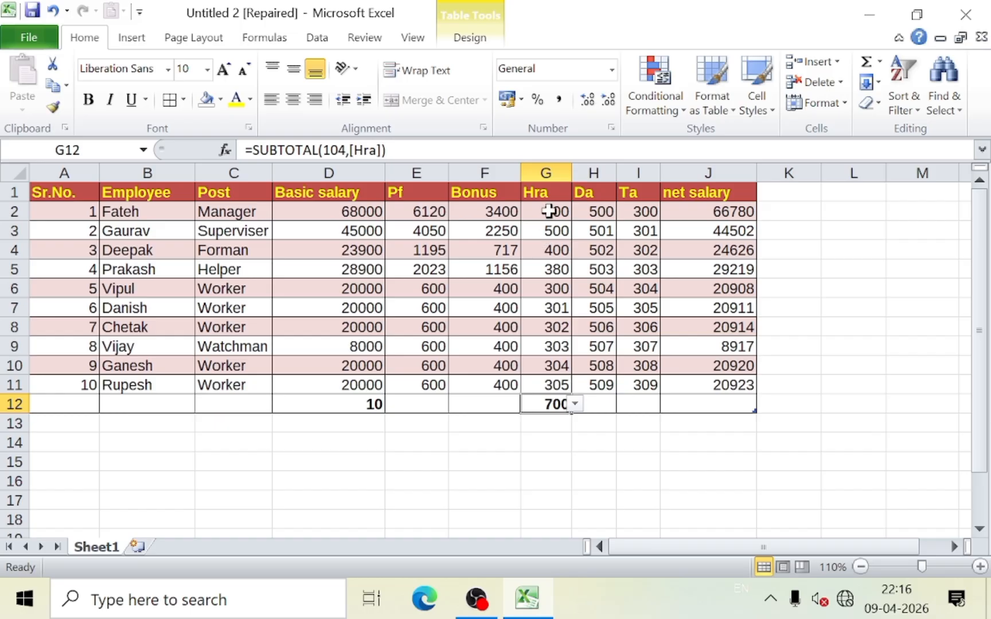
# - Replace the function in D12 with Max for the Basic salary column
pyautogui.click(381, 403)
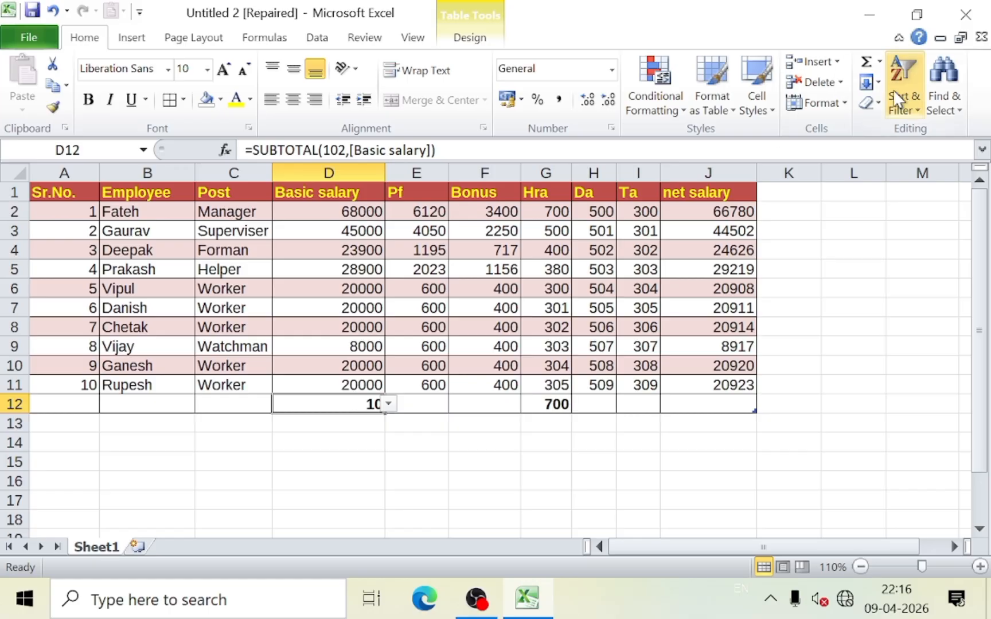
pyautogui.click(877, 62)
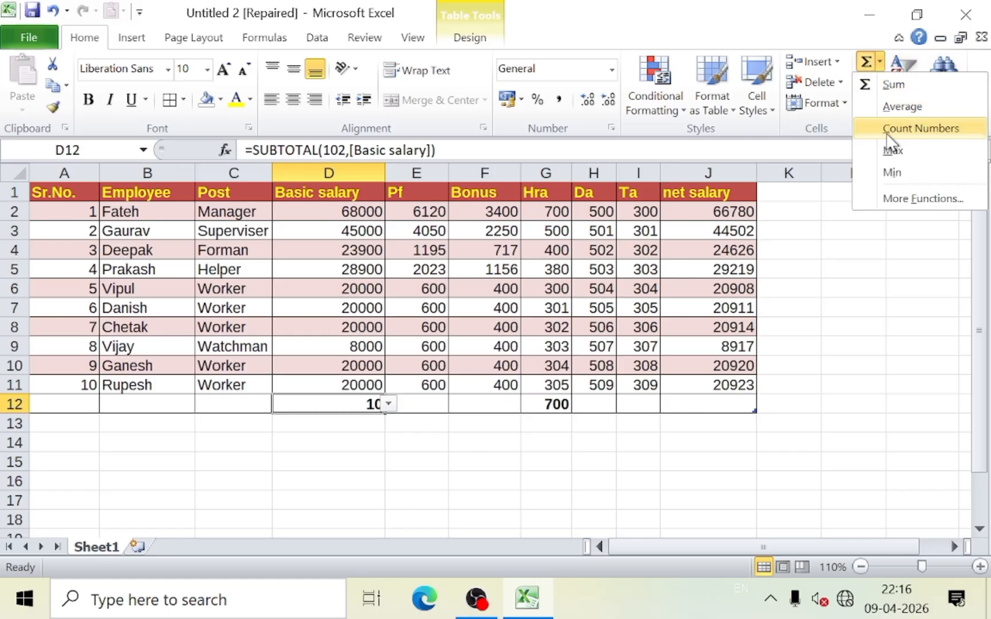
pyautogui.click(893, 151)
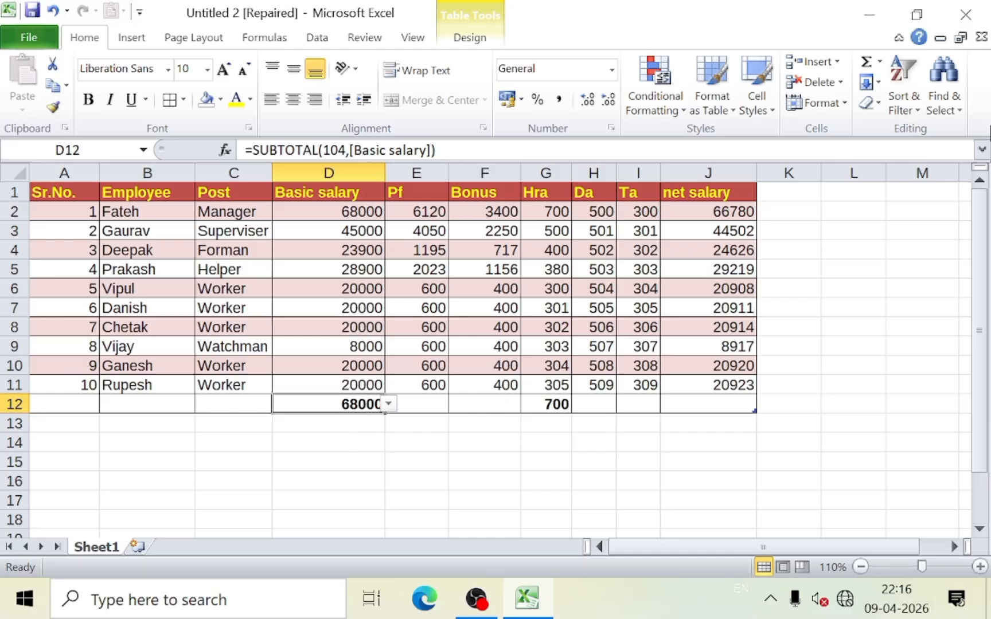
# - Switch the function in D12 to Min for the Basic salary column and clear the cell's result
pyautogui.click(879, 61)
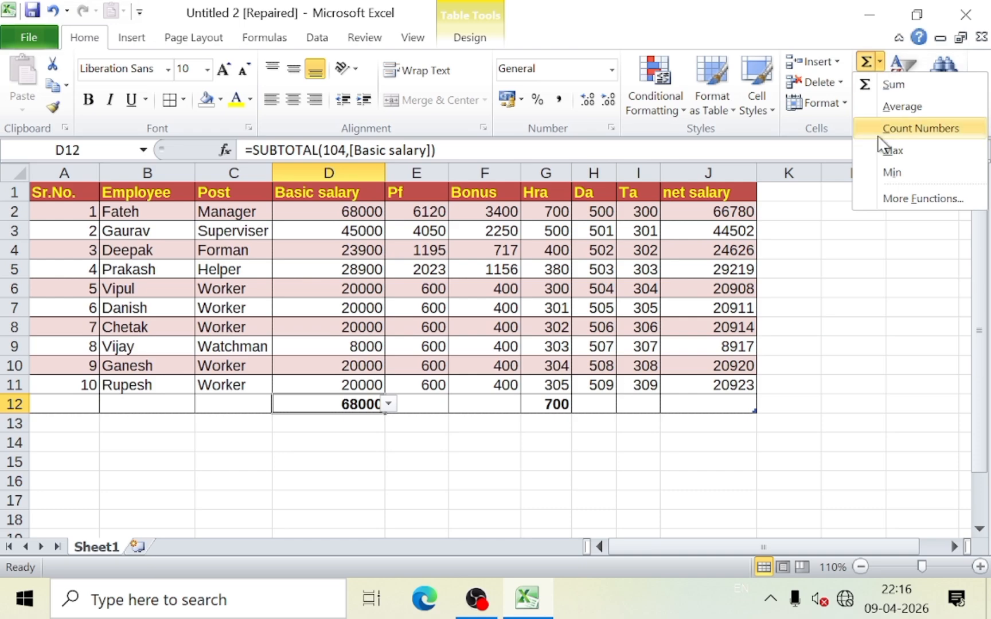
pyautogui.click(892, 173)
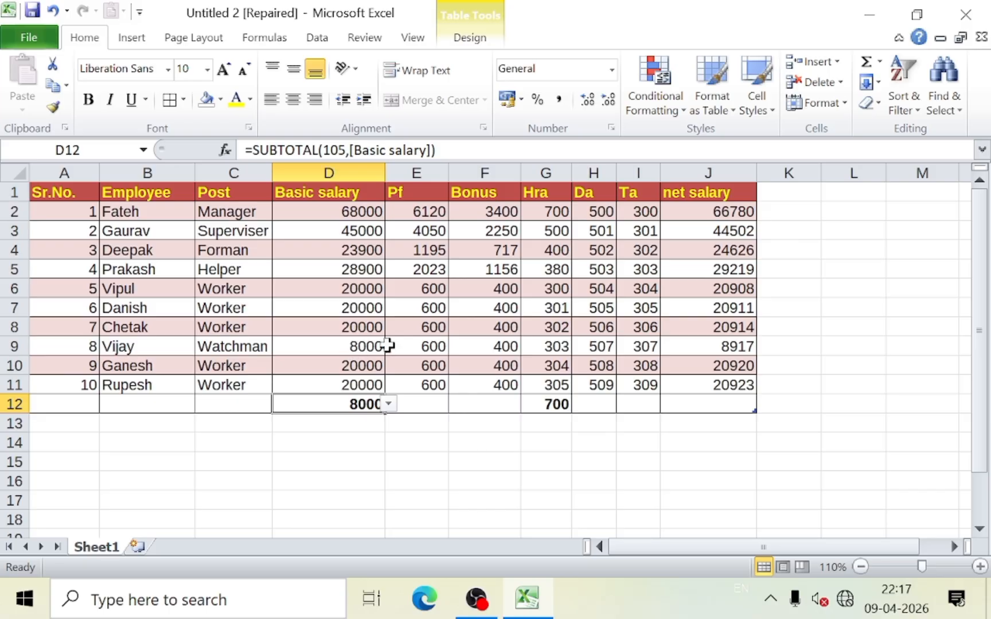
pyautogui.click(880, 62)
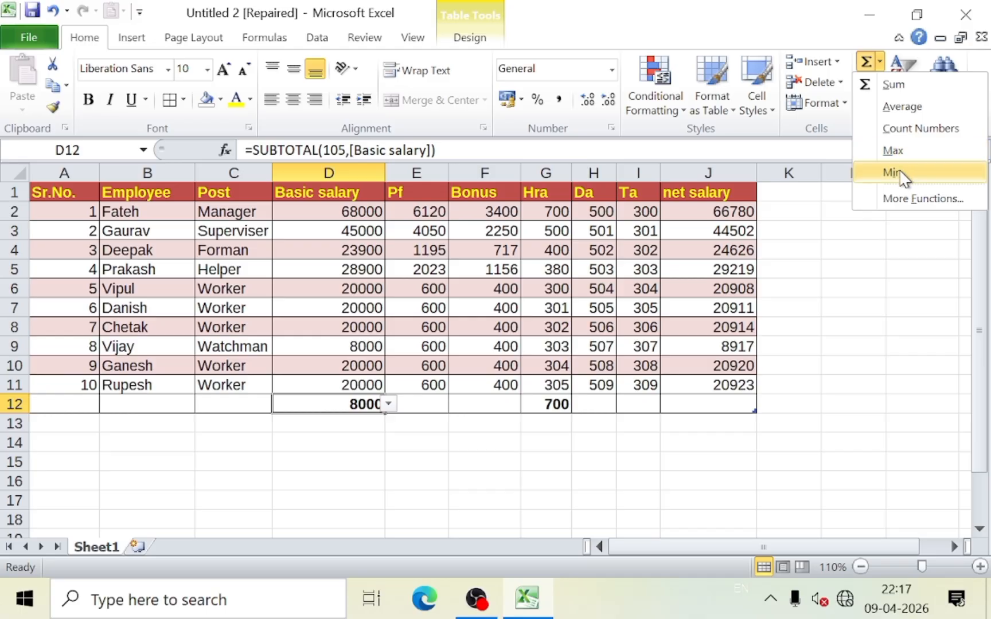
pyautogui.click(800, 214)
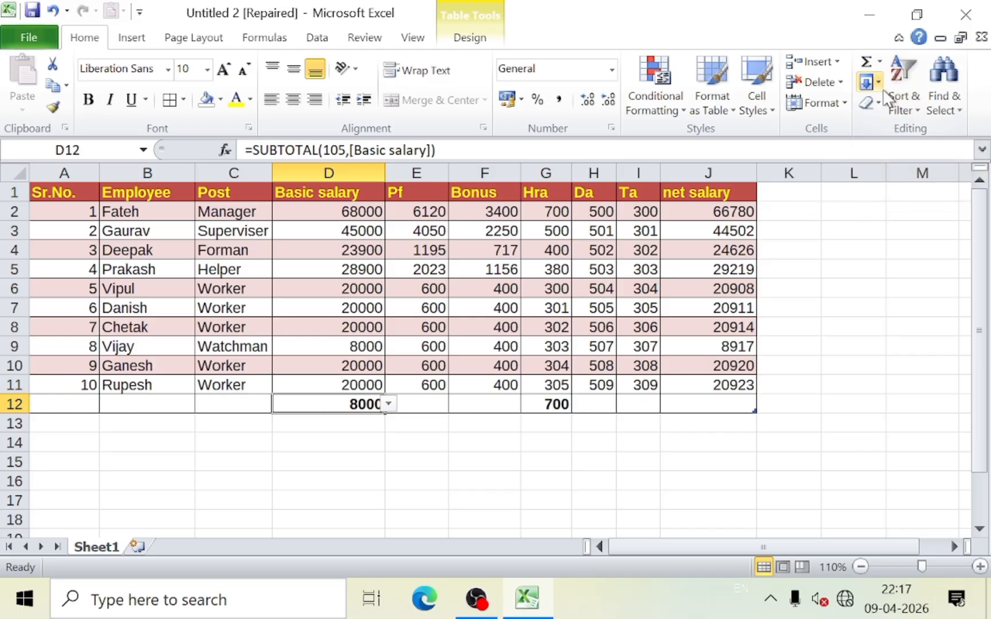
pyautogui.click(879, 84)
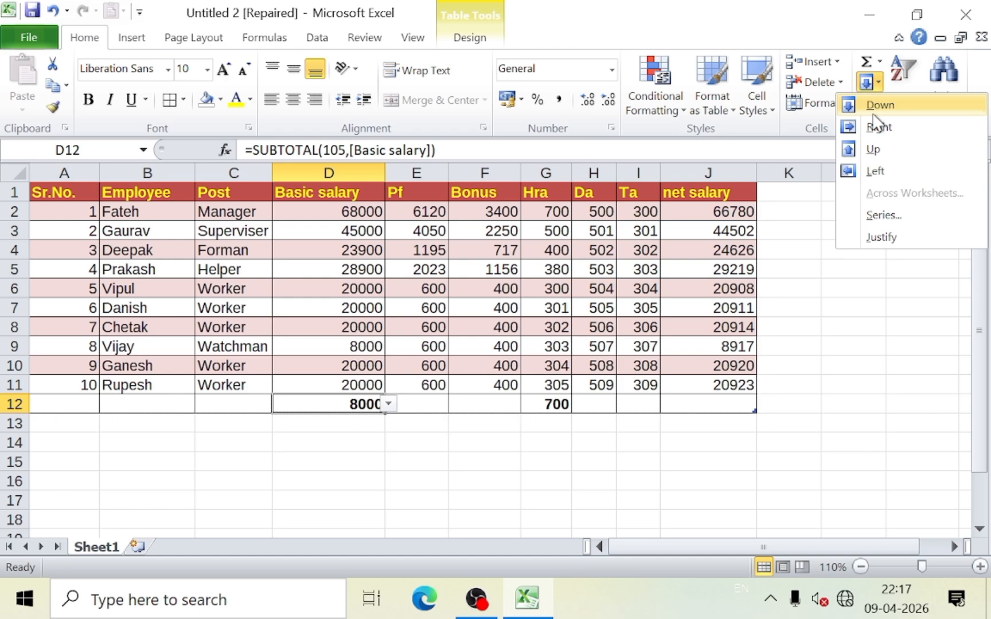
pyautogui.click(814, 331)
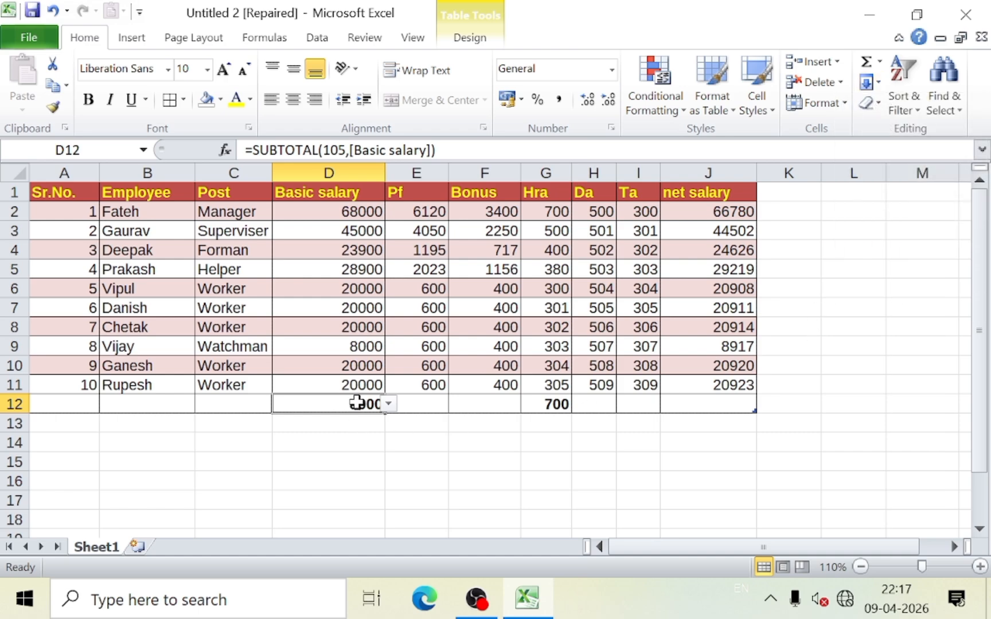
# - Fill Pf cell E6 down from the cell above it and right from the Basic salary cell beside it
pyautogui.click(433, 288)
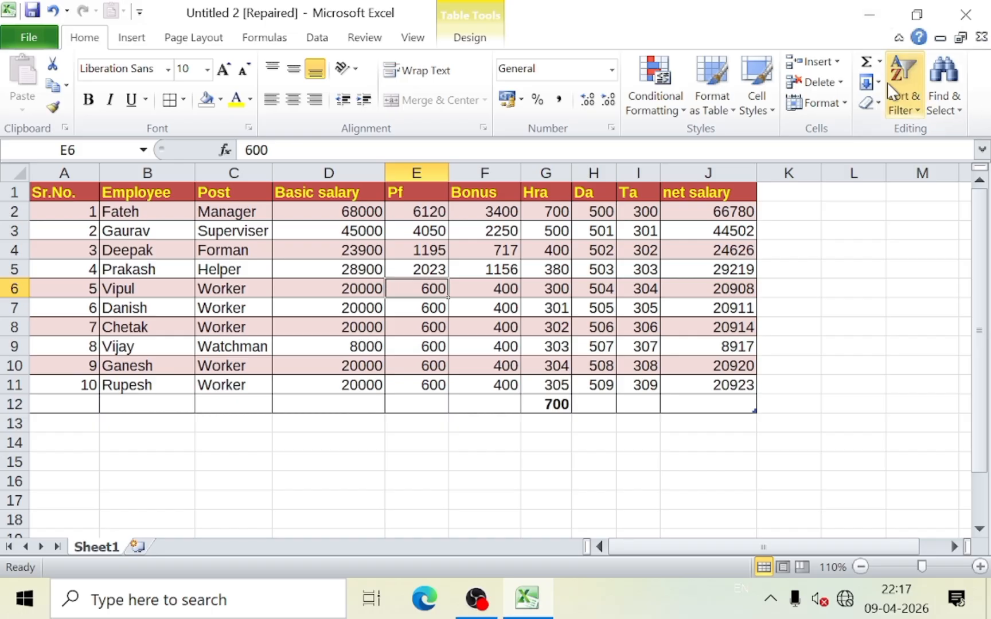
pyautogui.click(868, 82)
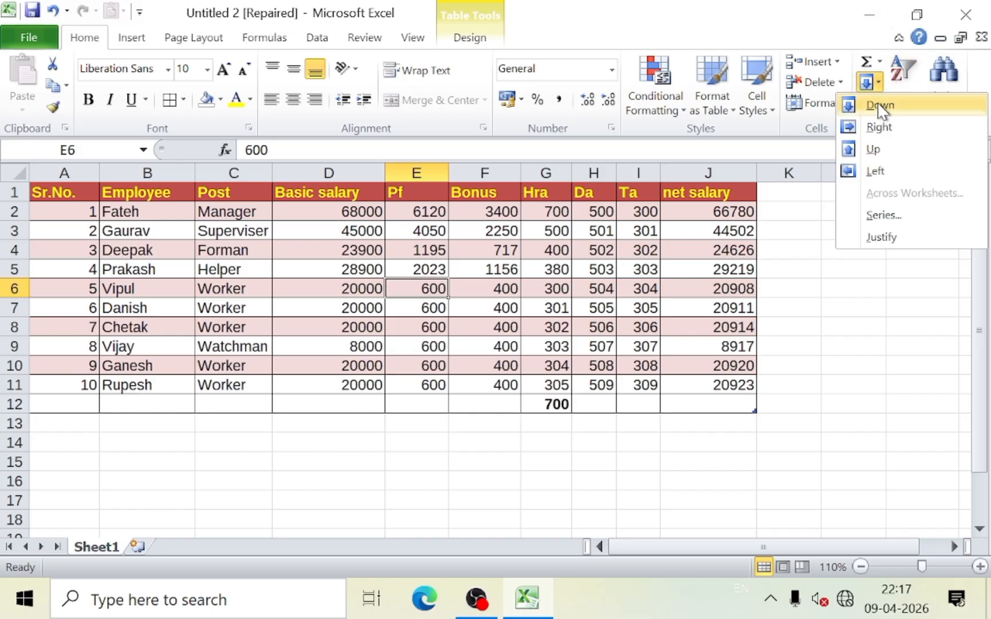
pyautogui.click(880, 107)
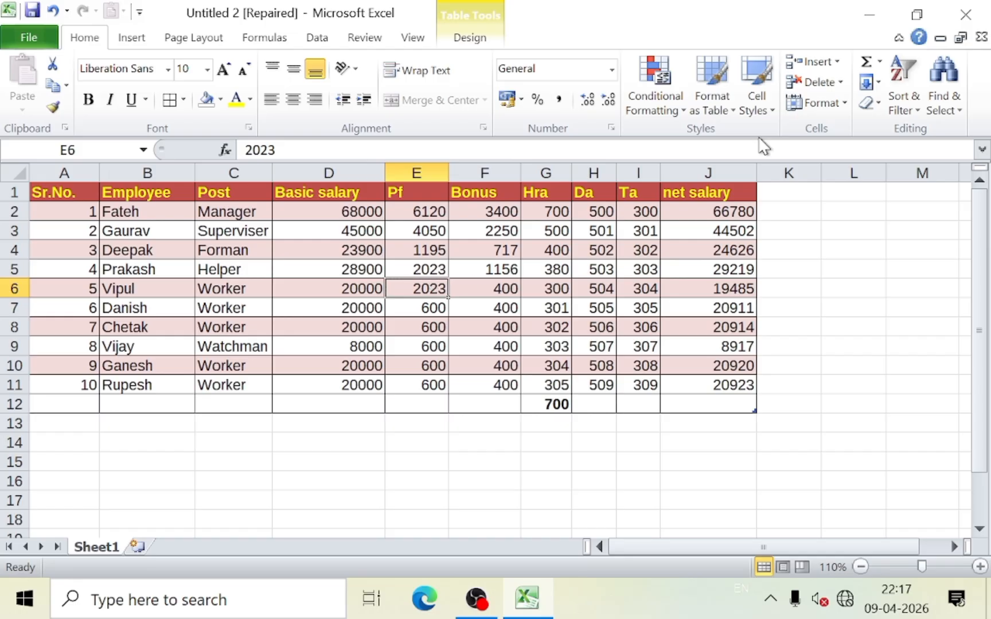
pyautogui.click(868, 83)
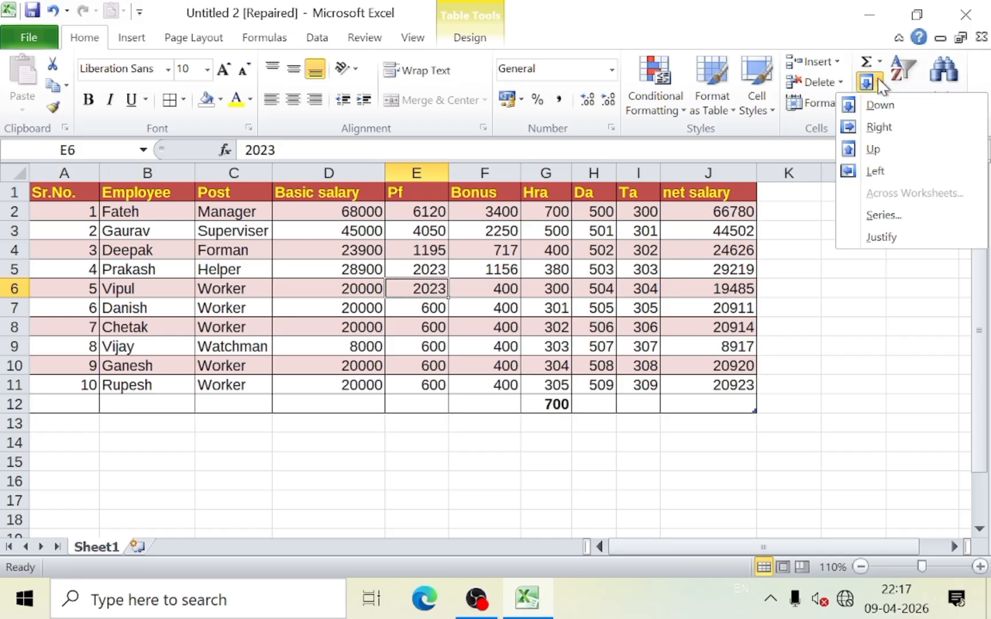
pyautogui.click(876, 133)
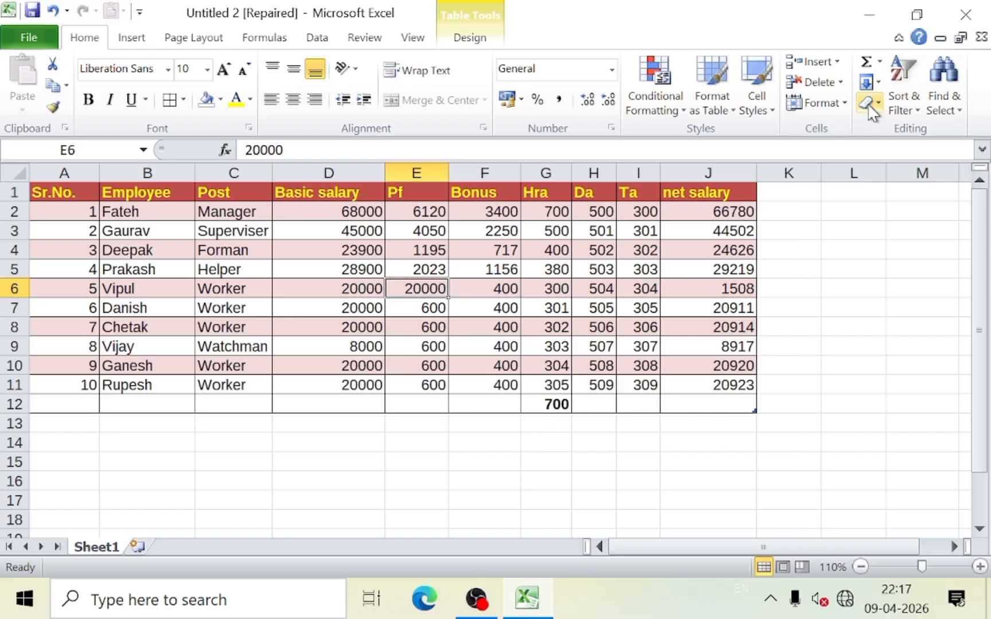
# - Look over the Fill directions and the Series dialog options, closing the dialog without applying a series
pyautogui.click(869, 83)
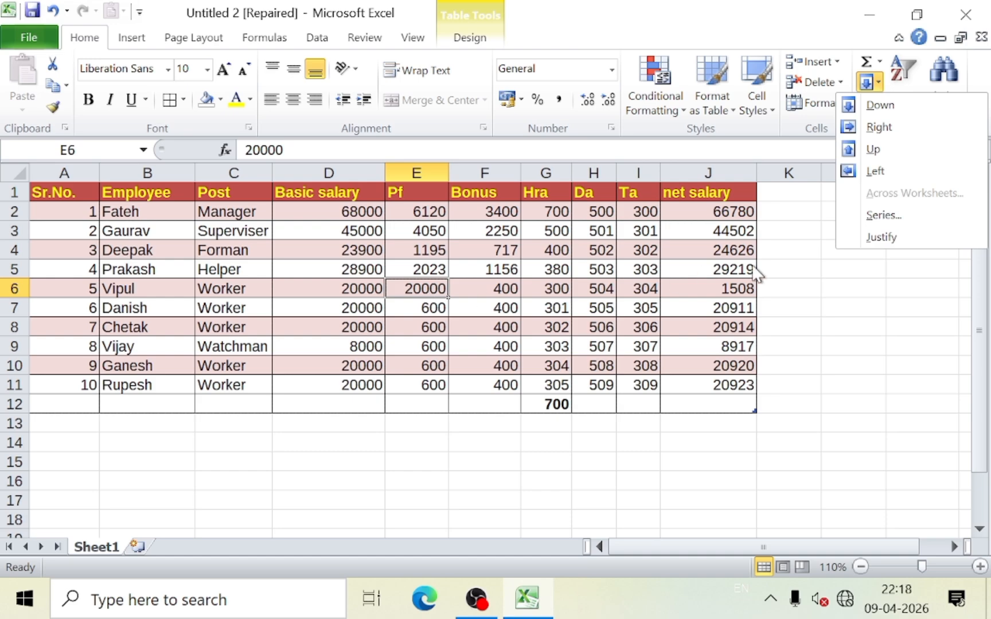
pyautogui.click(884, 281)
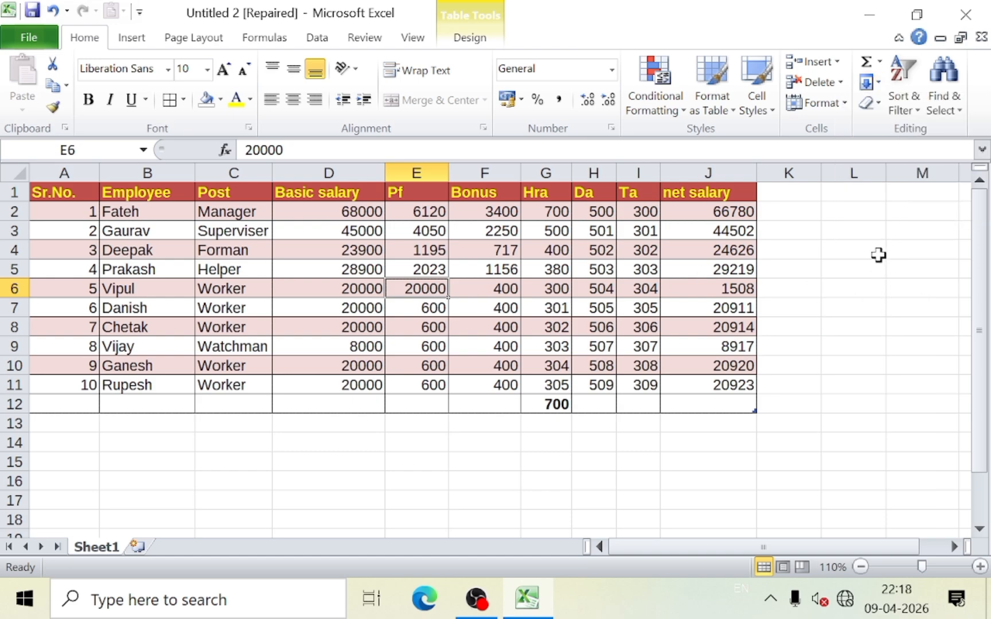
pyautogui.click(867, 82)
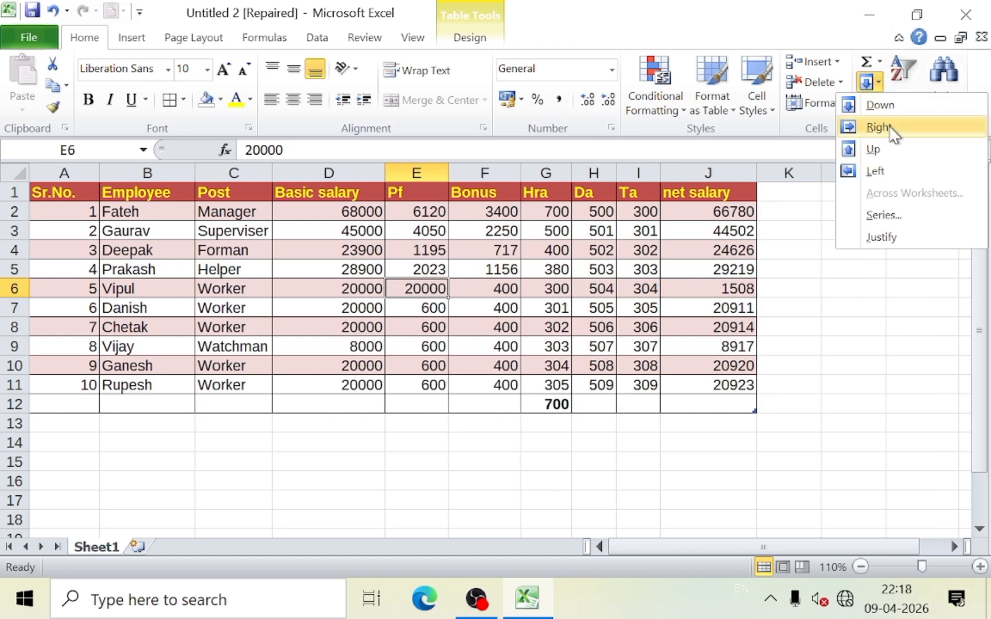
pyautogui.click(884, 216)
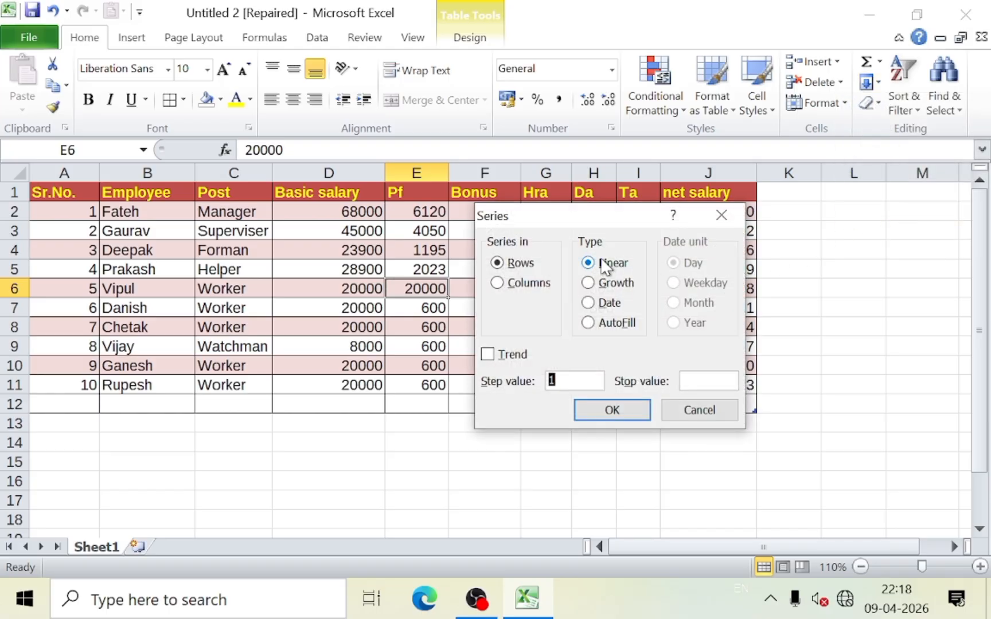
pyautogui.click(721, 216)
# - Enter 1 in cells A22 and A23 in the empty area below the table
pyautogui.scroll(-3, 250, 398)
pyautogui.scroll(-3, 247, 399)
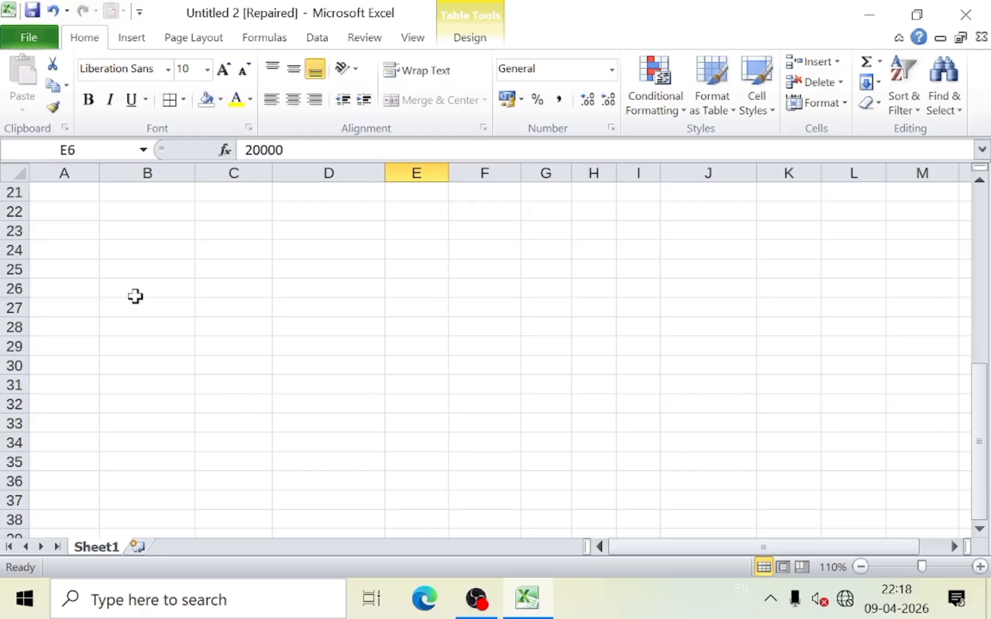
pyautogui.click(77, 212)
pyautogui.write('1')
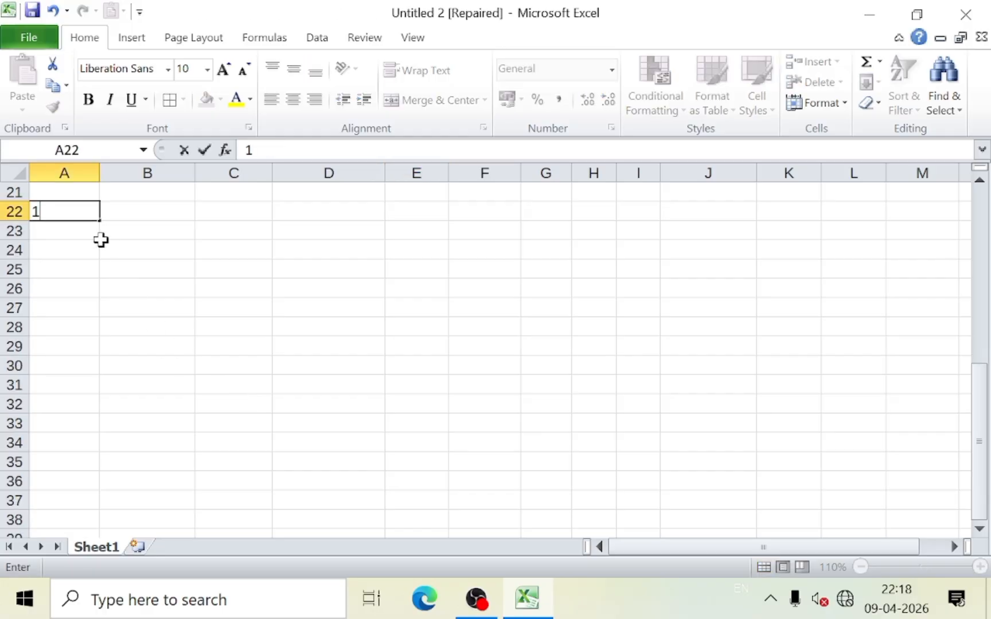
pyautogui.click(86, 230)
pyautogui.write('1')
pyautogui.click(121, 232)
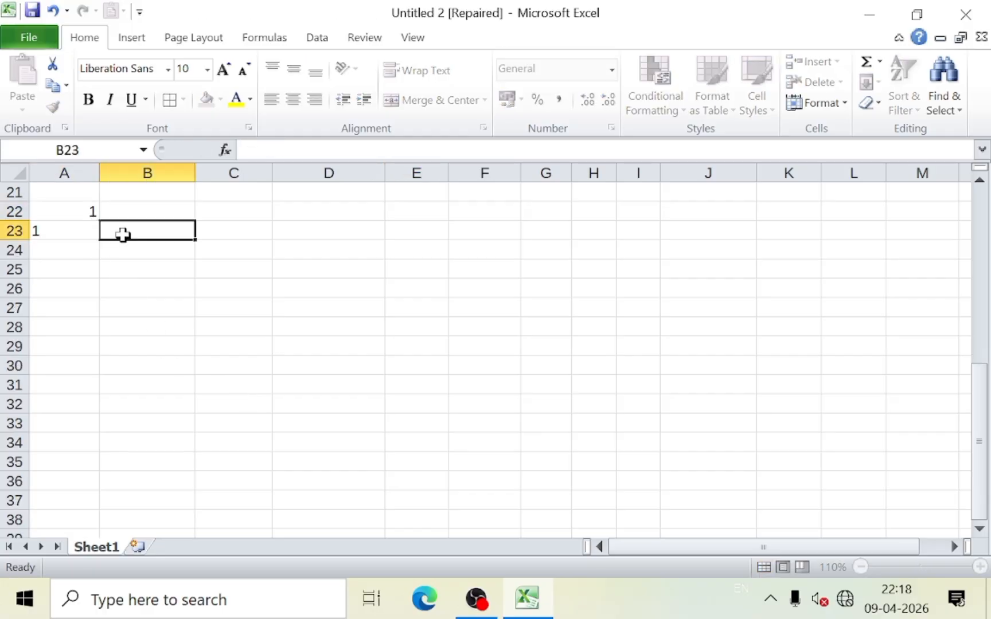
# - Fill the value 1 down column A as far as A37 and select A22:A37
pyautogui.click(73, 215)
pyautogui.moveTo(73, 215); pyautogui.dragTo(112, 500)
pyautogui.click(151, 375)
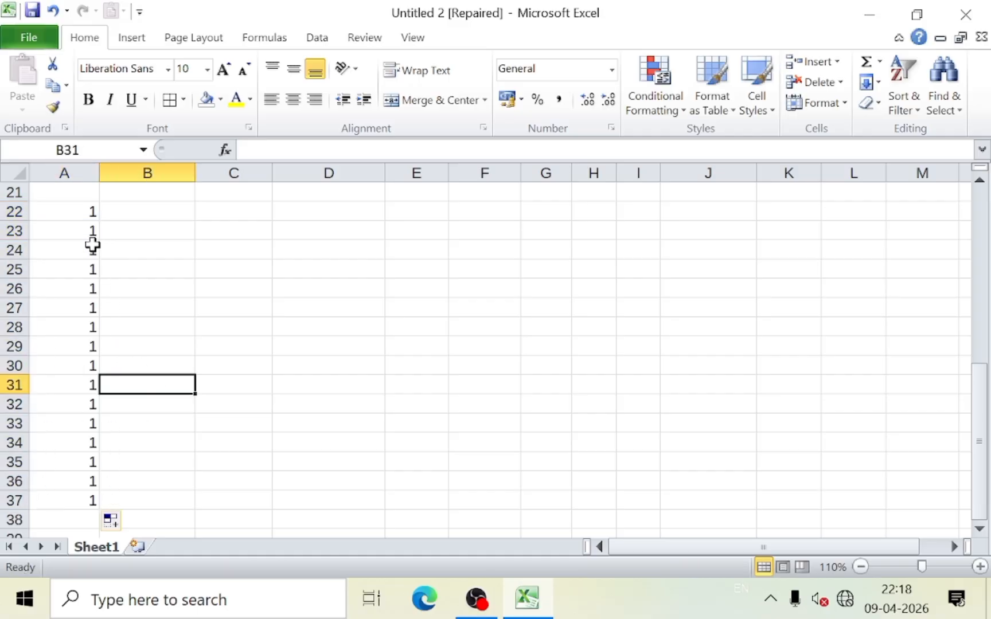
pyautogui.moveTo(83, 210); pyautogui.dragTo(78, 500)
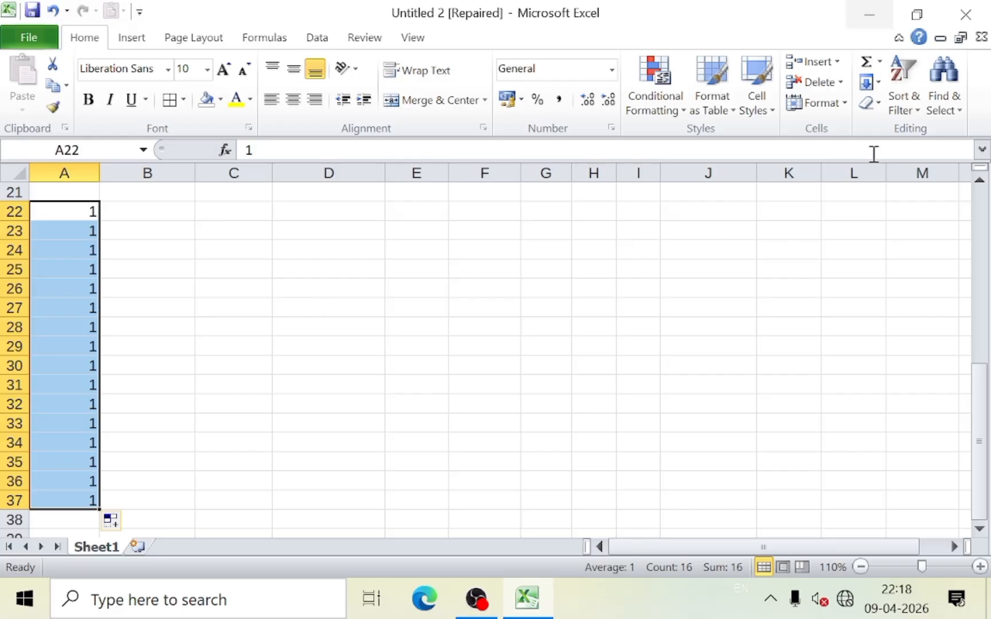
# - Try filling A22:A37 with a linear column series using step value 1 and stop value 50, and undo it
pyautogui.click(880, 86)
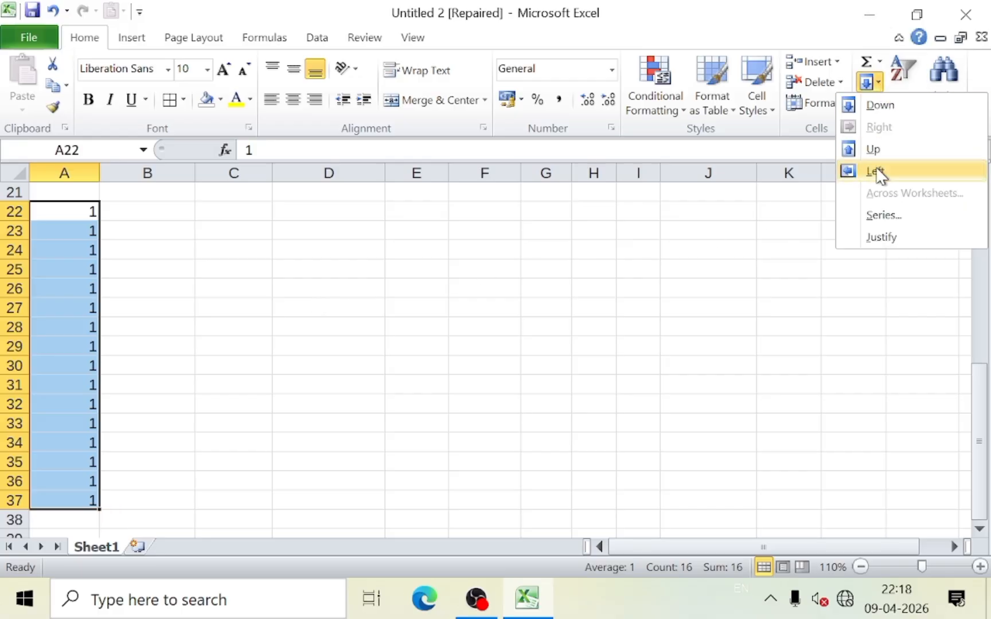
pyautogui.click(876, 217)
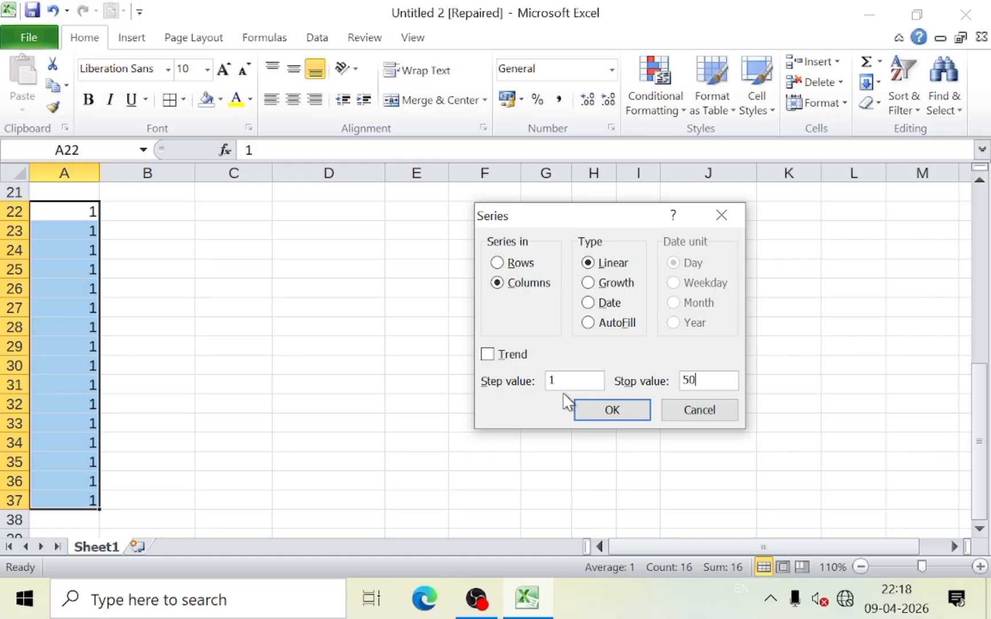
pyautogui.click(612, 410)
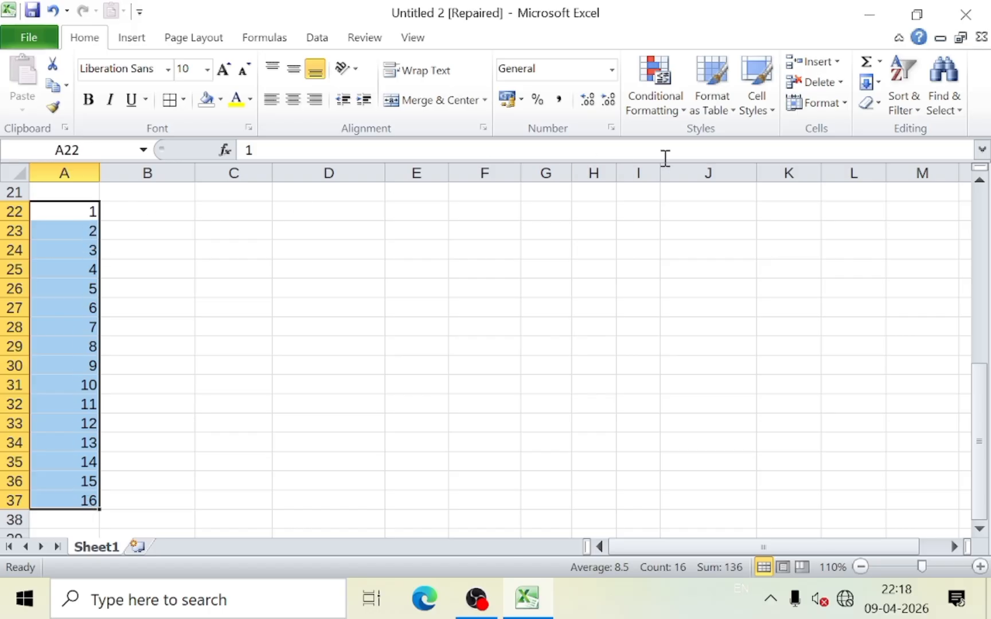
pyautogui.hotkey('ctrl', 'd')
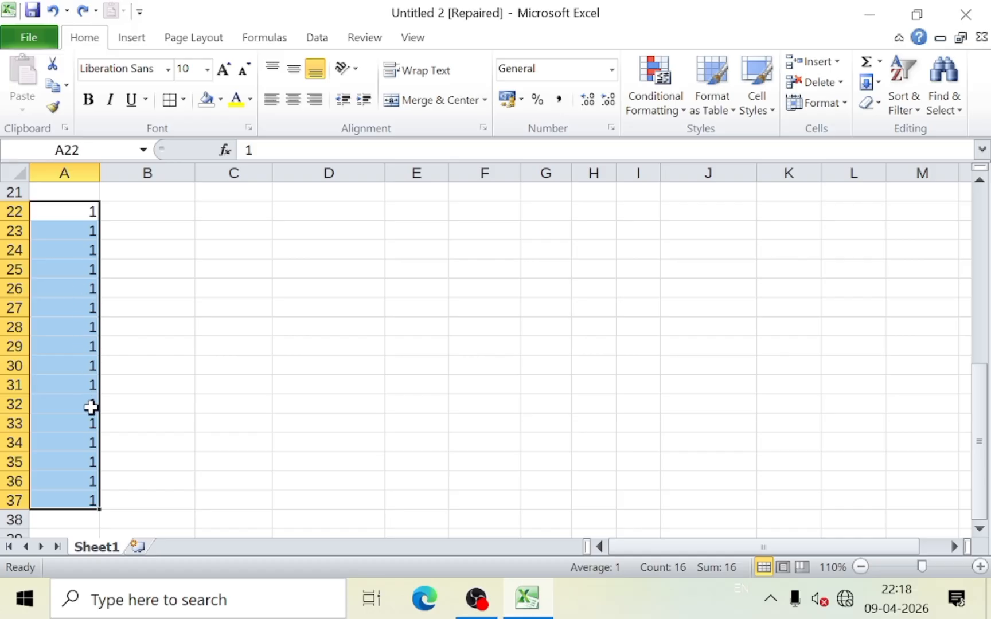
# - Fill A22:A37 with a linear column series using step value 1 and stop value 100
pyautogui.click(880, 85)
pyautogui.click(875, 222)
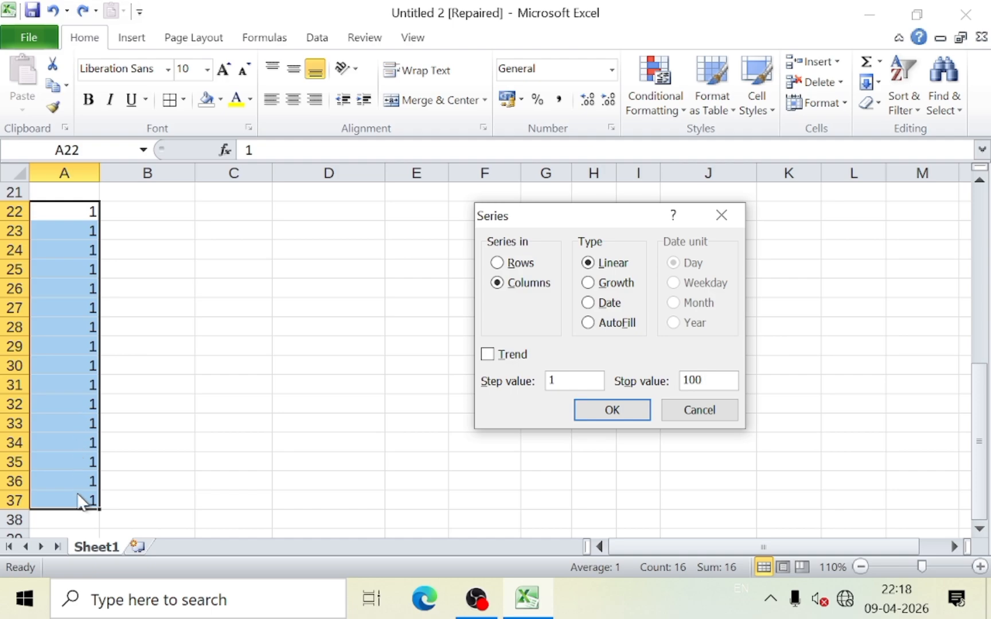
pyautogui.click(596, 418)
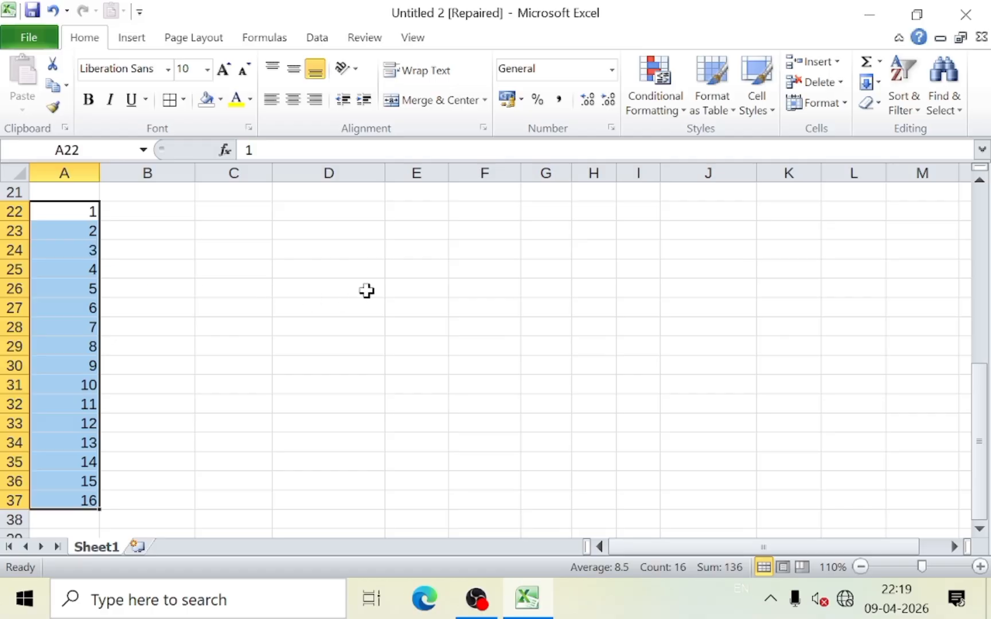
# - Try Clear All on the whole salary table A1:J12, and undo the clearing
pyautogui.scroll(7, 367, 291)
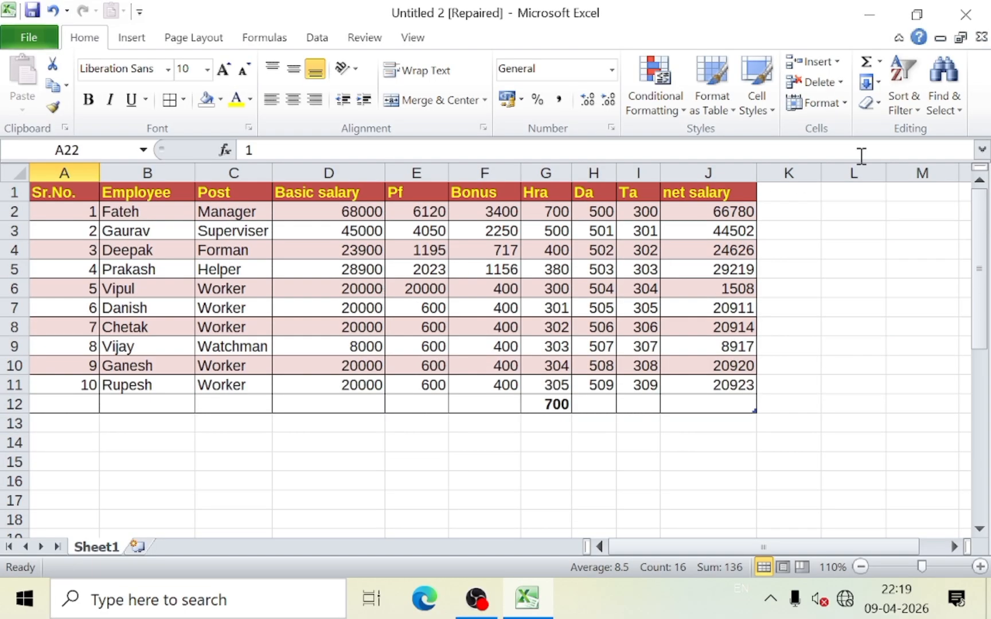
pyautogui.click(878, 105)
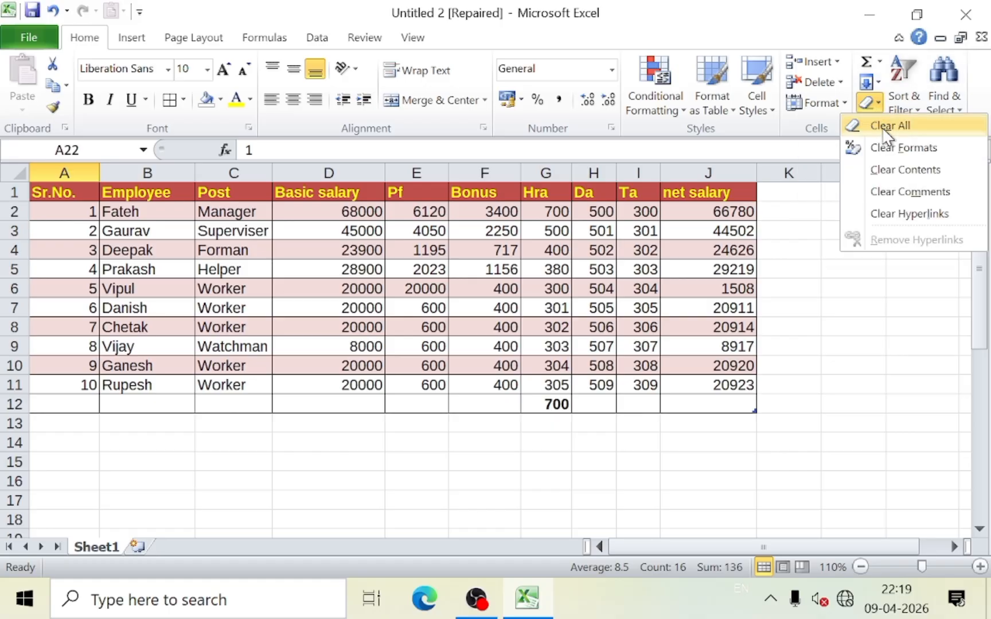
pyautogui.click(440, 265)
pyautogui.click(66, 190)
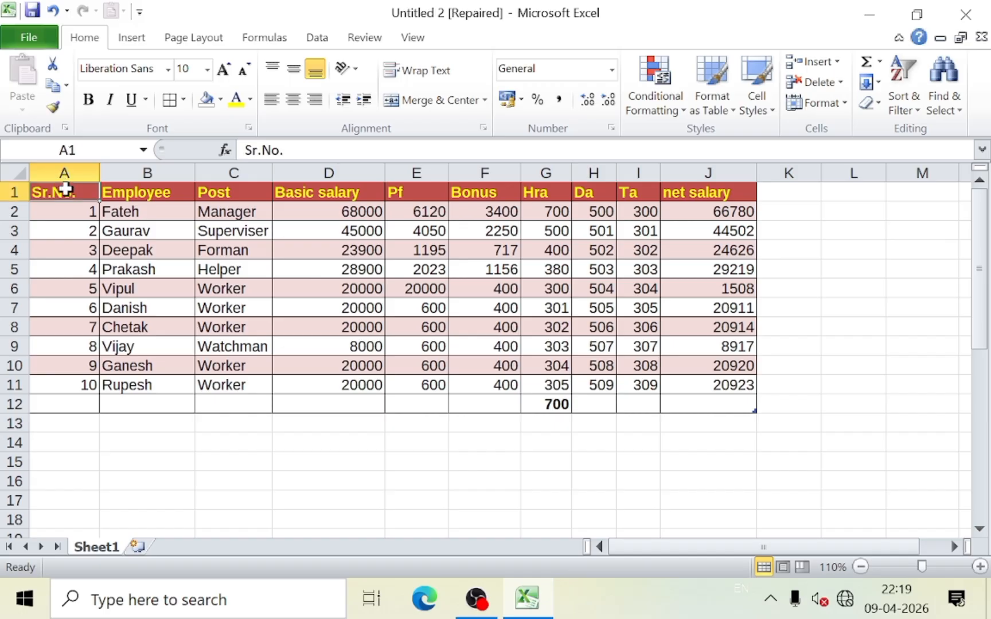
pyautogui.moveTo(65, 189); pyautogui.dragTo(674, 405)
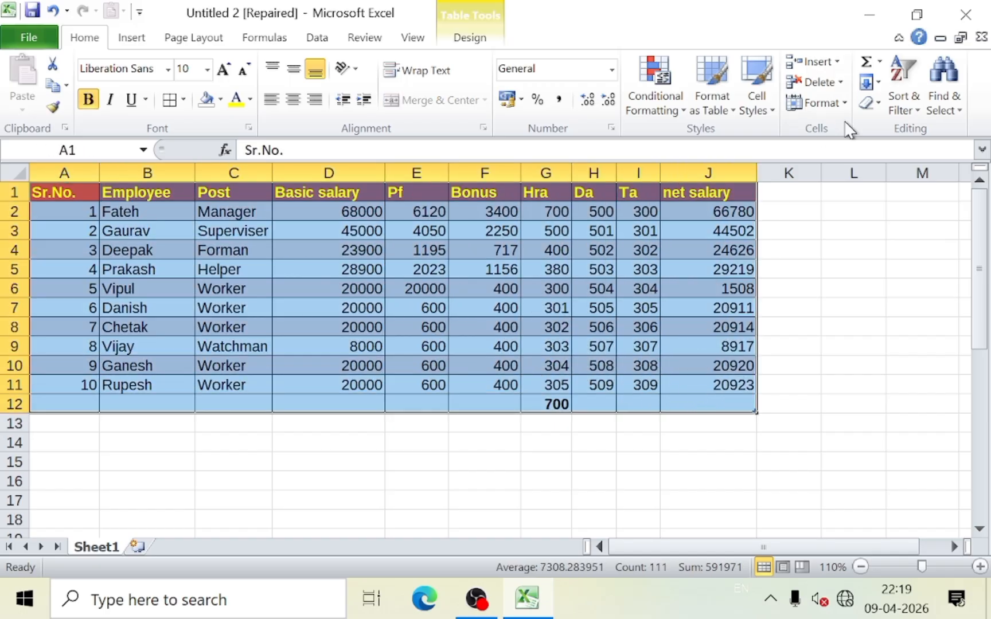
pyautogui.click(876, 103)
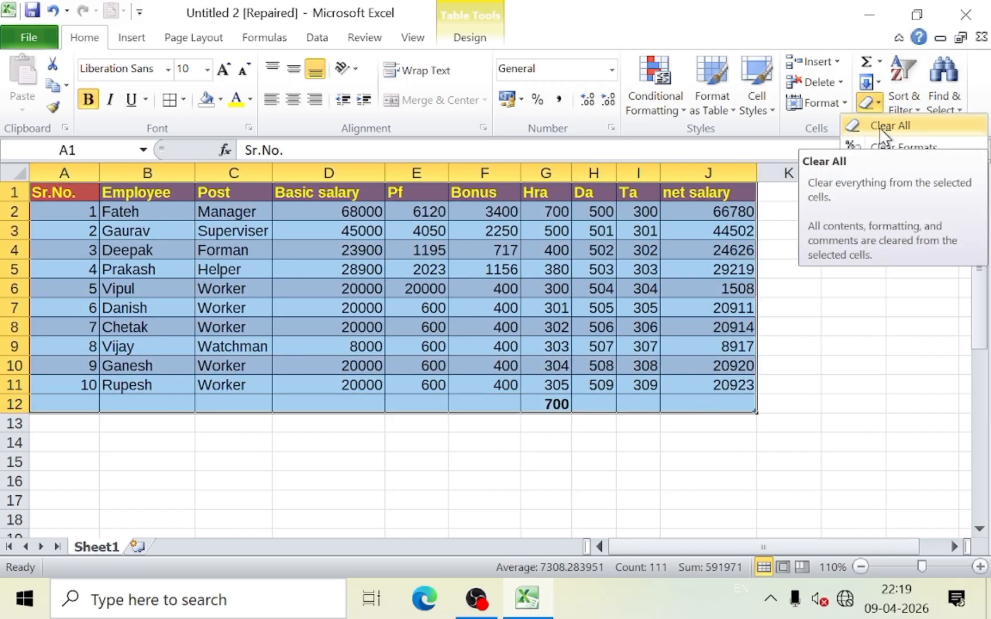
pyautogui.click(881, 130)
pyautogui.click(628, 323)
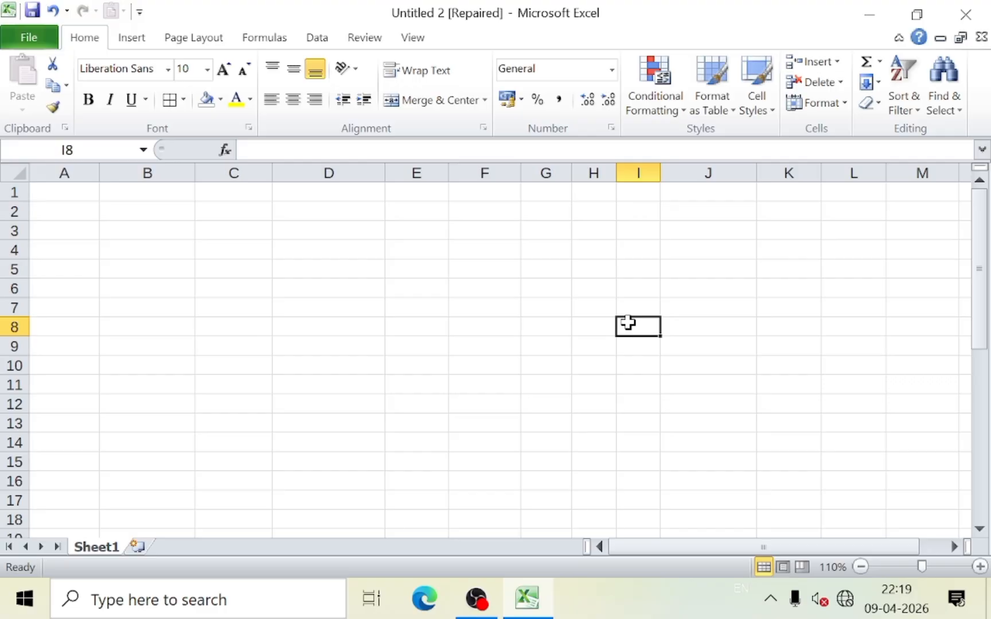
pyautogui.hotkey('ctrl', 'z')
pyautogui.click(765, 307)
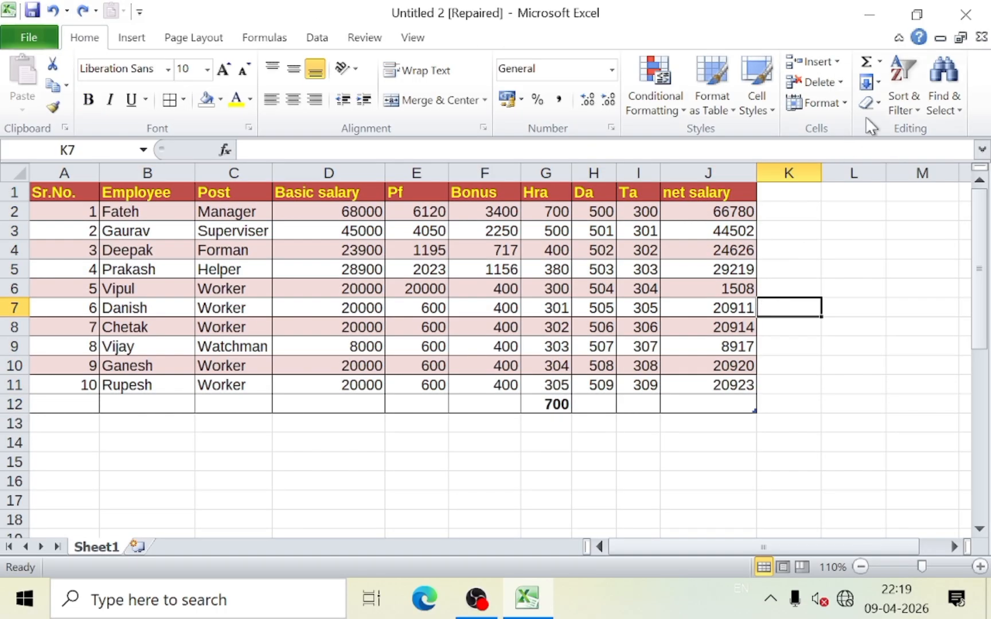
# - Try clearing only the formats of the salary table A1:J12, and undo that
pyautogui.click(875, 105)
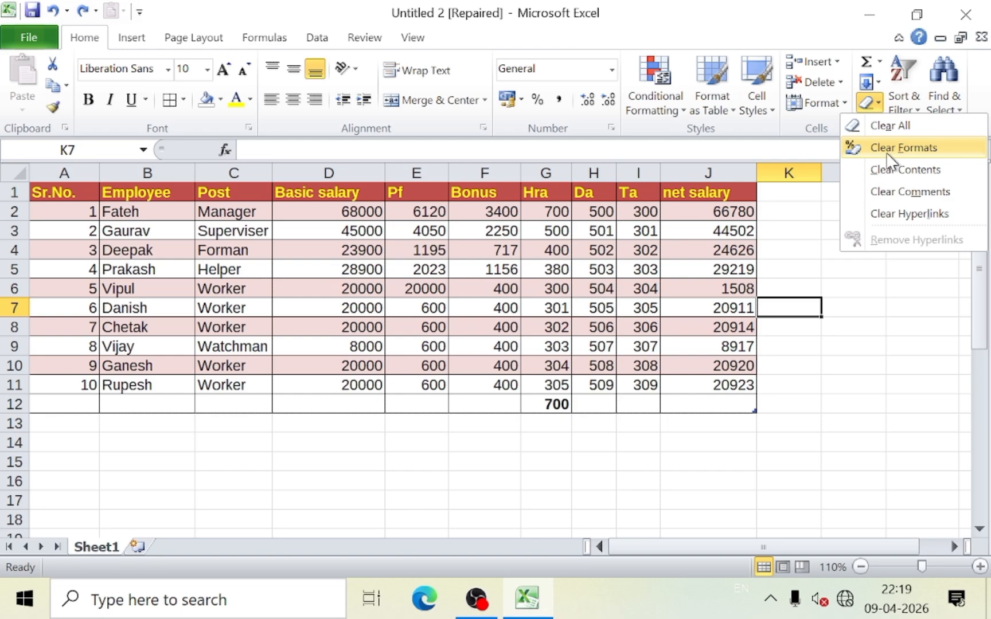
pyautogui.moveTo(53, 193); pyautogui.dragTo(678, 404)
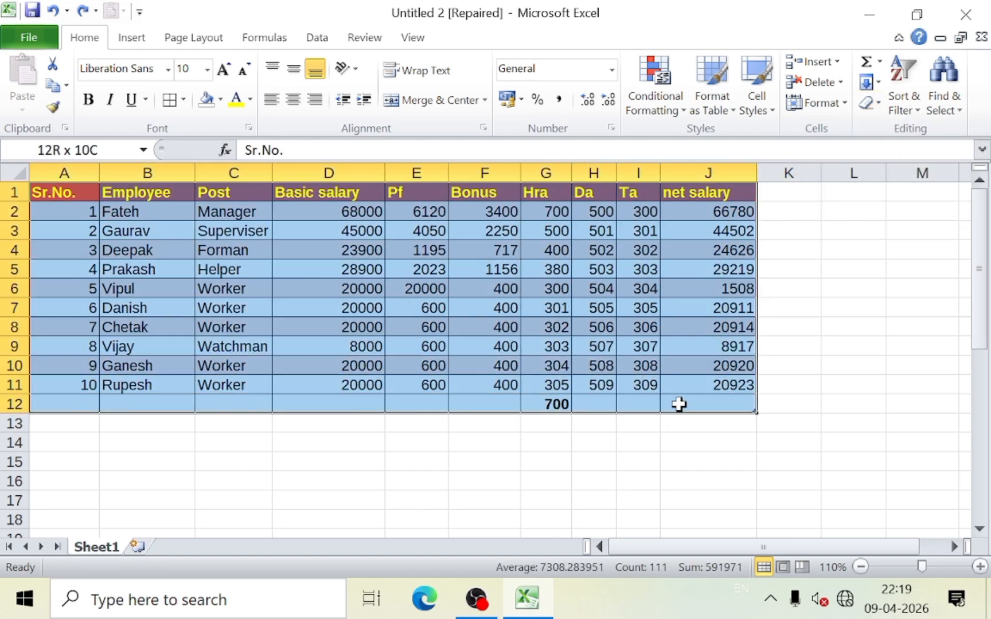
pyautogui.click(876, 101)
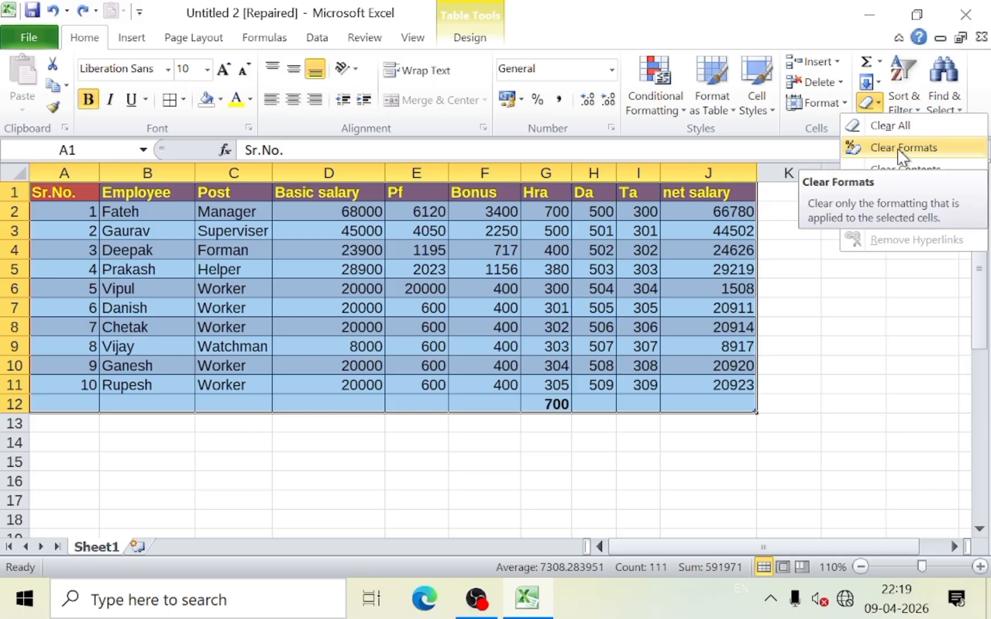
pyautogui.click(903, 149)
pyautogui.click(468, 353)
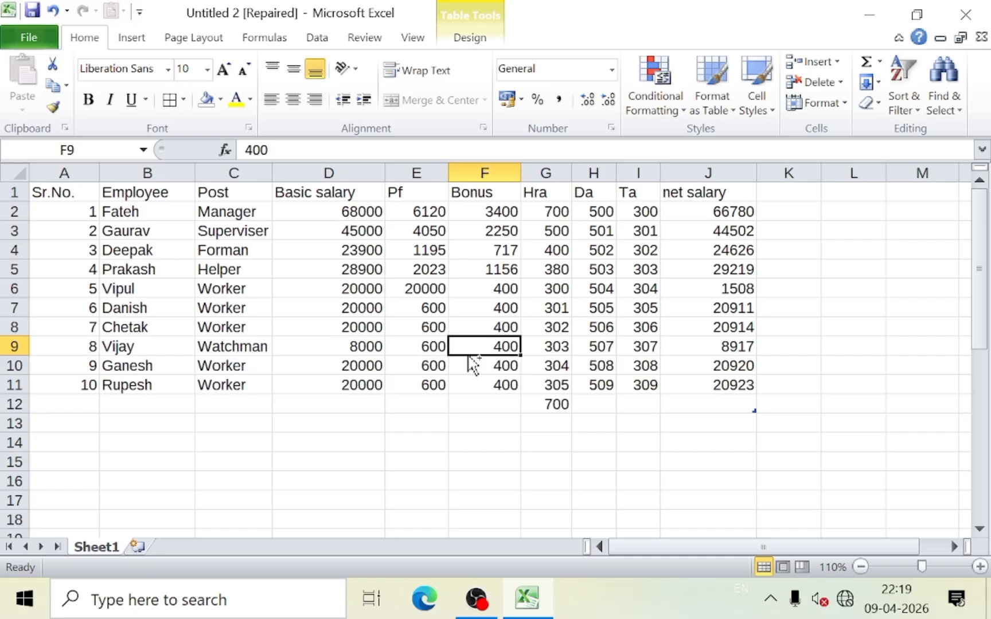
pyautogui.hotkey('ctrl', 'z')
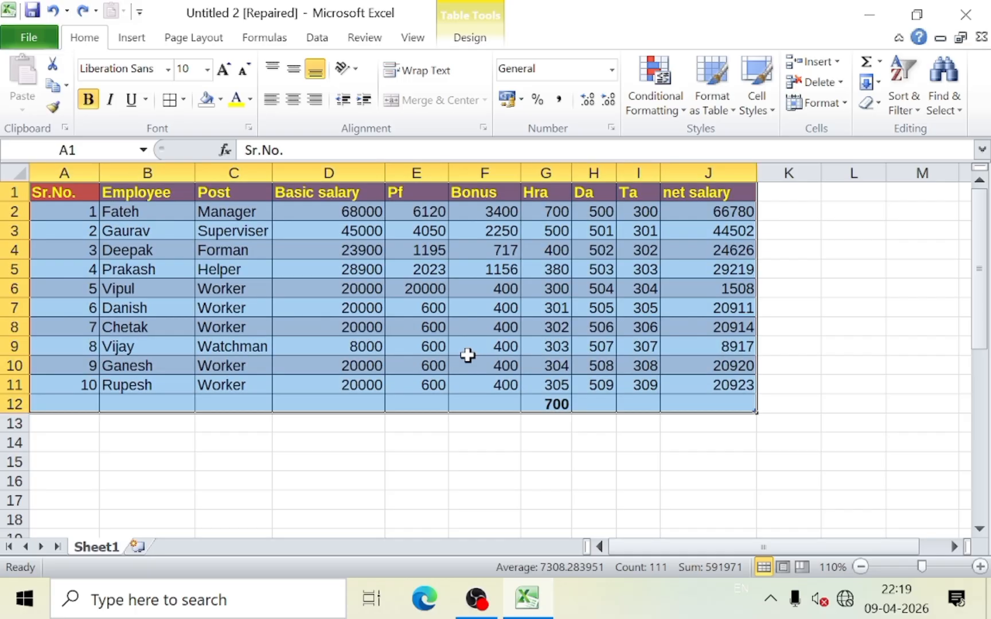
# - Clear only the contents of the salary table A1:J12, leaving its formatting in place
pyautogui.click(883, 105)
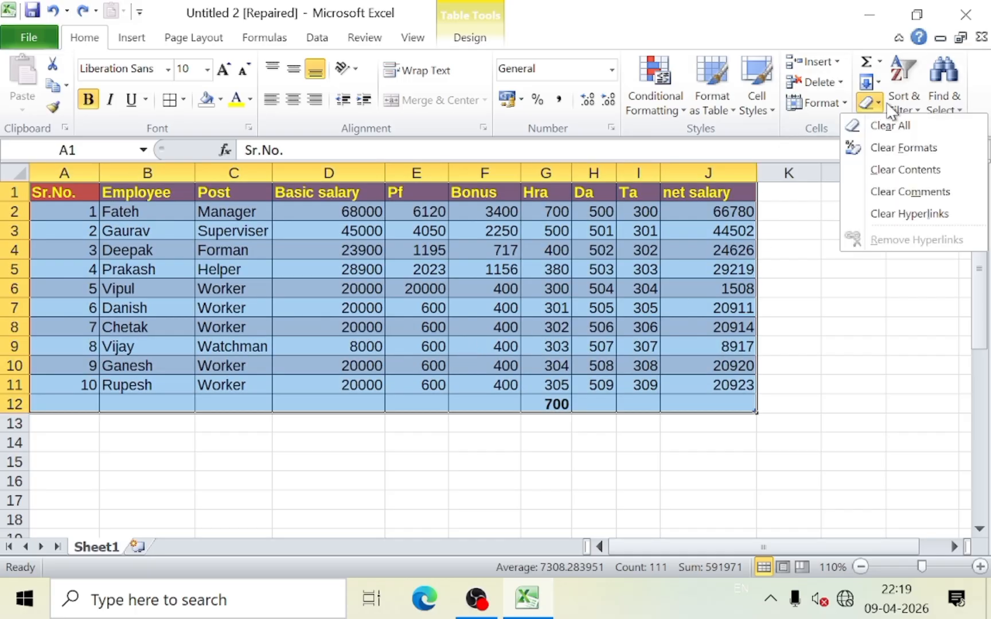
pyautogui.click(907, 176)
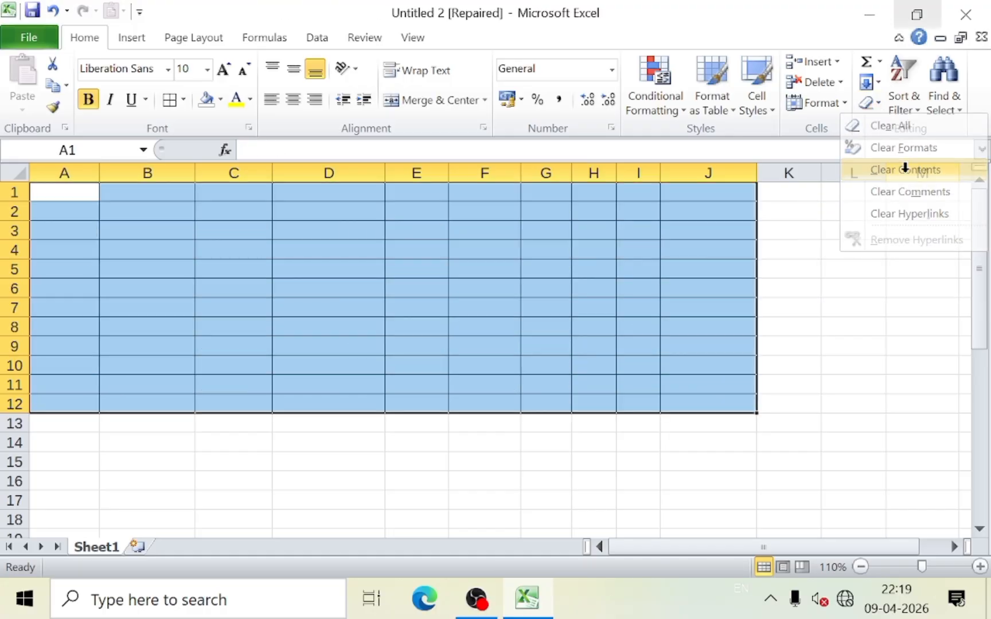
pyautogui.click(565, 269)
pyautogui.click(354, 247)
# - Enter sample text in the cleared table: fghf in D1, fghg in E1, ghd in F2, and dfg in F1, H1, G1 and C1
pyautogui.click(328, 192)
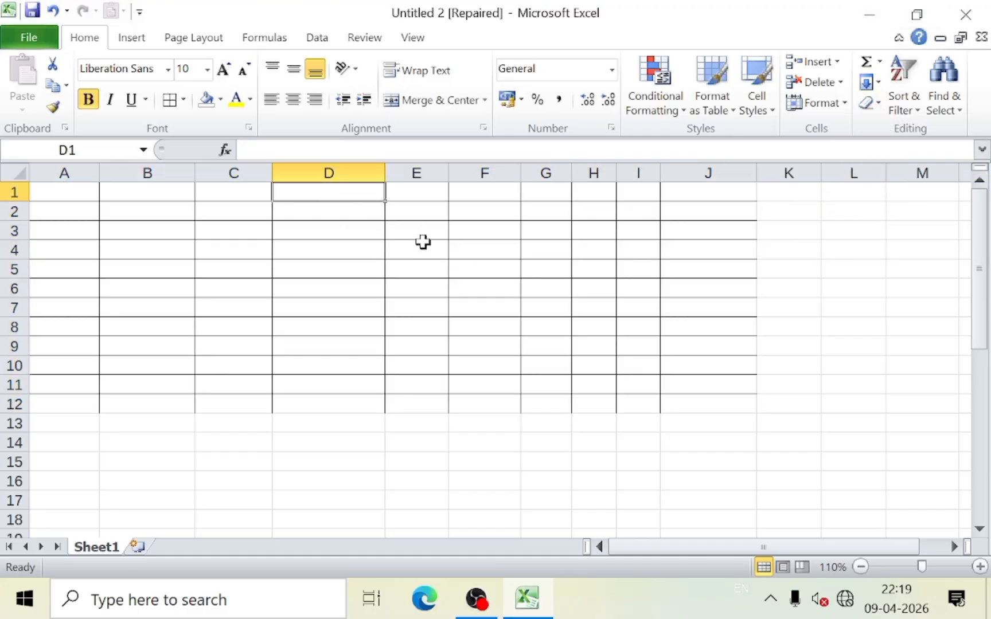
pyautogui.write('fghf')
pyautogui.click(462, 290)
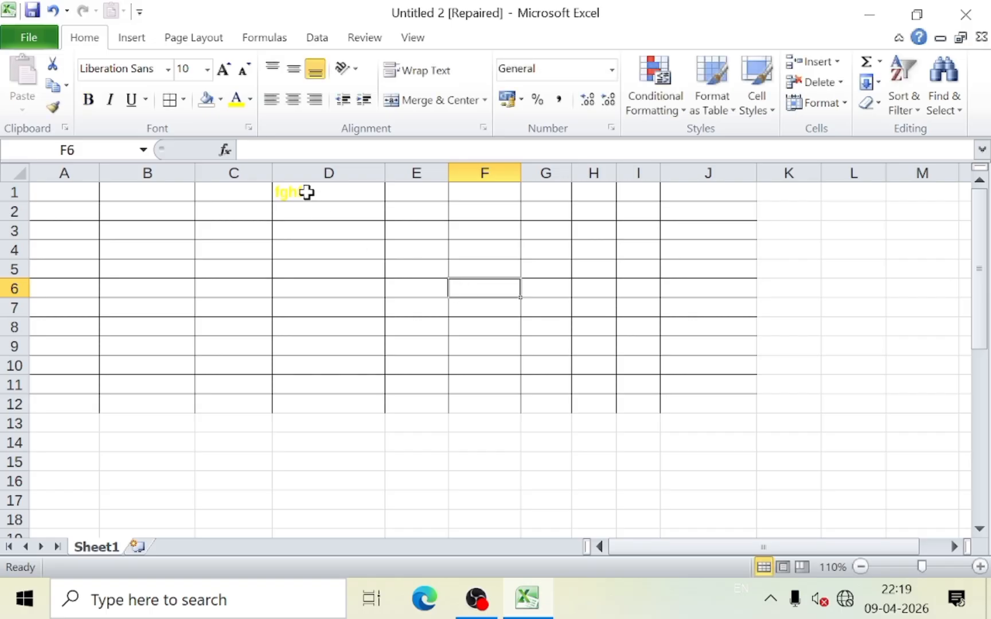
pyautogui.click(307, 193)
pyautogui.click(426, 197)
pyautogui.write('fghg')
pyautogui.click(495, 203)
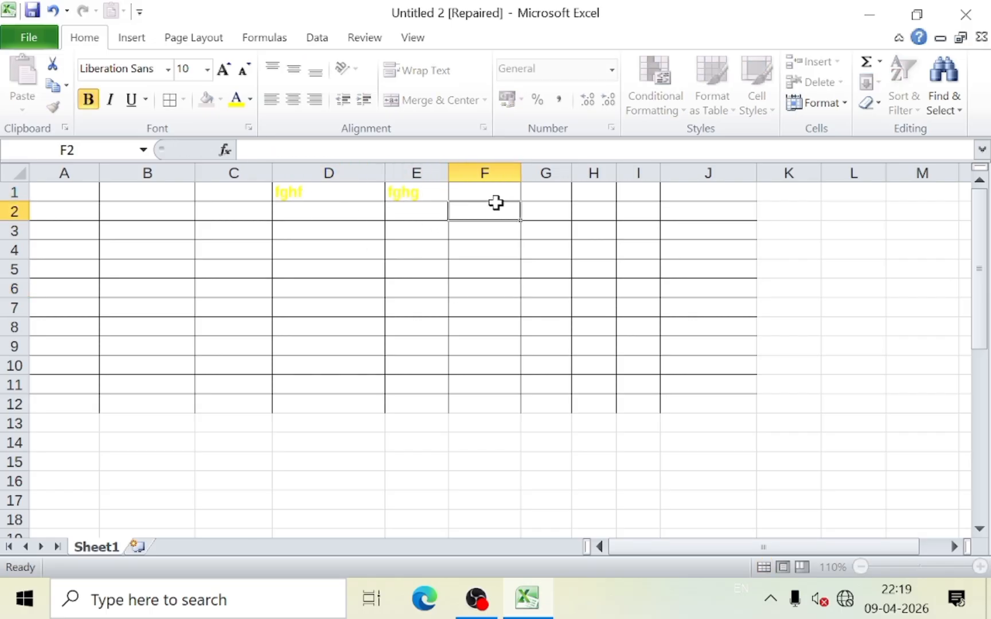
pyautogui.write('ghd')
pyautogui.click(513, 195)
pyautogui.write('dfg')
pyautogui.click(583, 196)
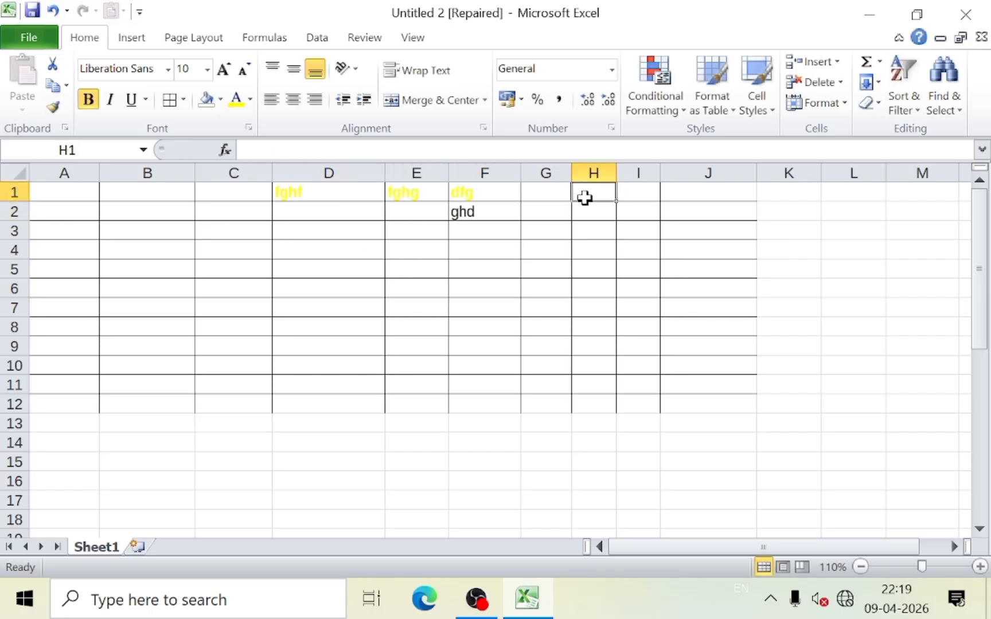
pyautogui.write('dfg')
pyautogui.click(528, 199)
pyautogui.write('dfg')
pyautogui.click(241, 197)
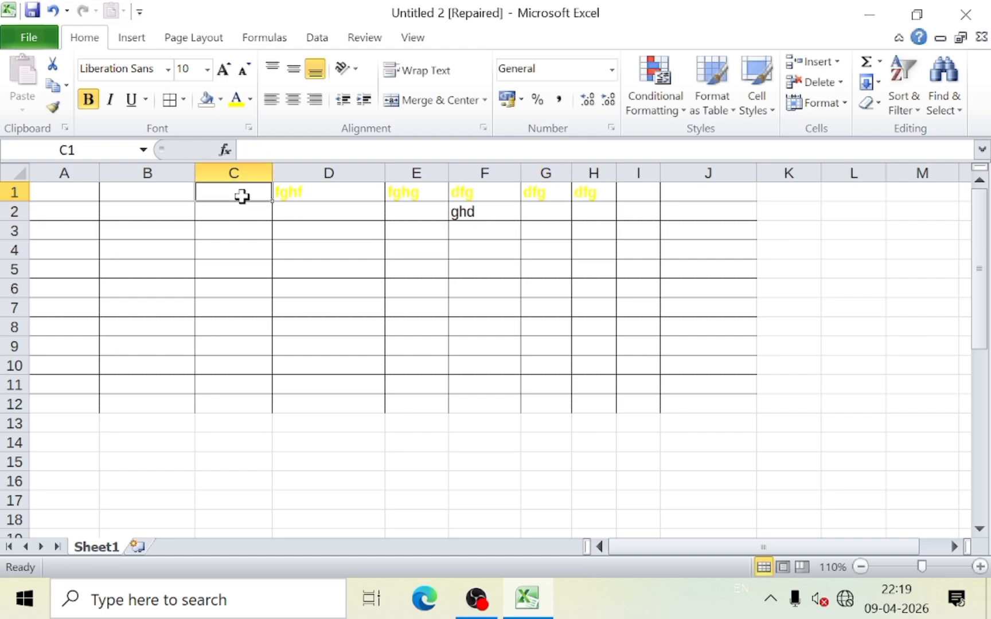
pyautogui.write('dfg')
pyautogui.click(364, 273)
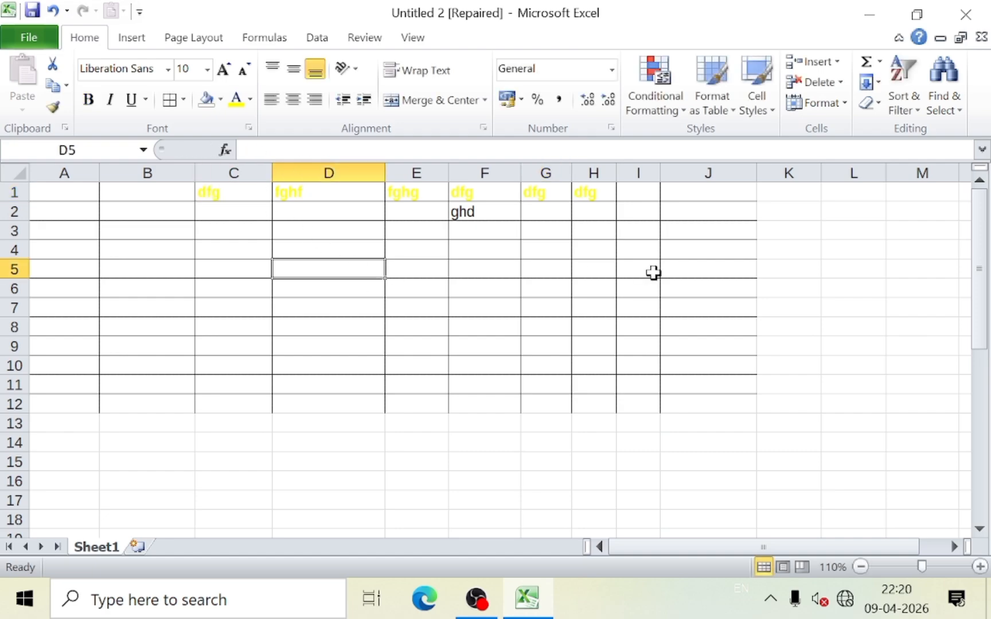
# - Undo all the sample entries and the clearing of the table's contents
pyautogui.hotkey('ctrl', 'z')
pyautogui.hotkey('ctrl', 'z')
pyautogui.hotkey('ctrl', 'z')
pyautogui.hotkey('ctrl', 'z')
pyautogui.hotkey('ctrl', 'z')
pyautogui.hotkey('ctrl', 'z')
pyautogui.hotkey('ctrl', 'z')
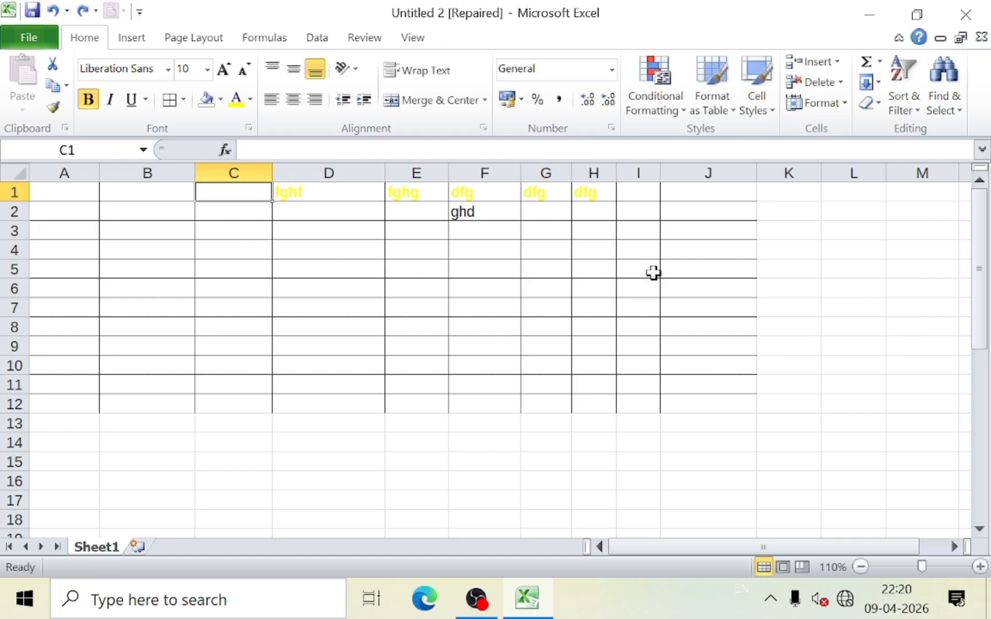
pyautogui.hotkey('ctrl', 'z')
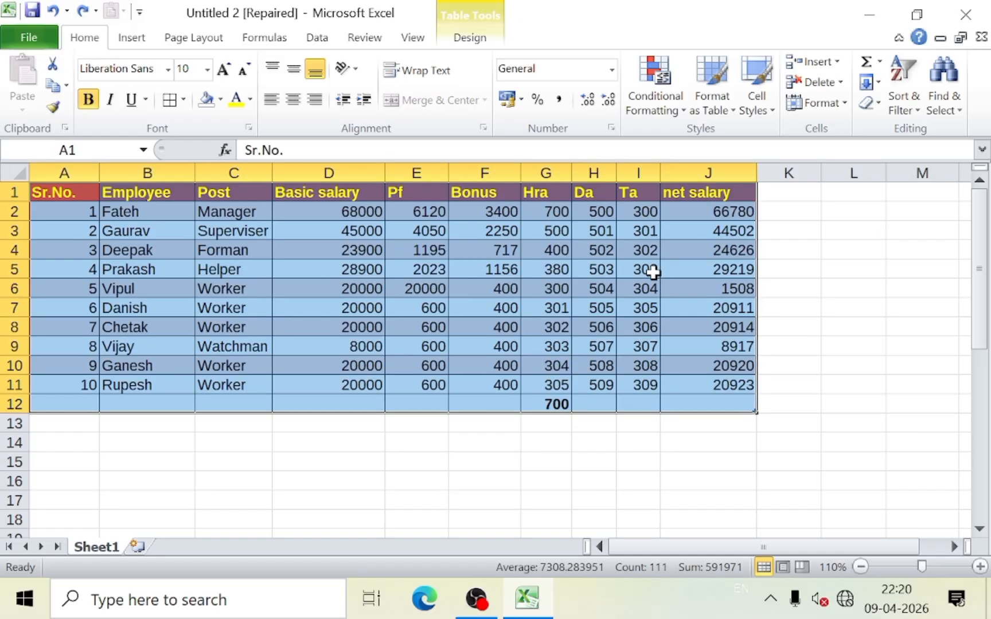
# - Examine the remaining Clear options for comments and hyperlinks, and where the Hyperlink command is found, without applying anything
pyautogui.click(877, 103)
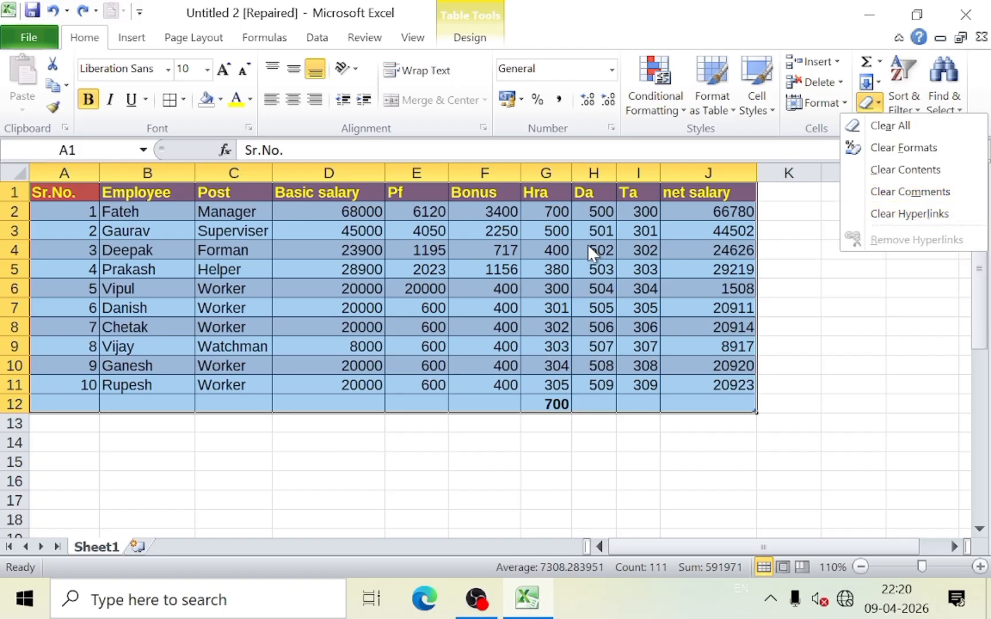
pyautogui.press('Escape')
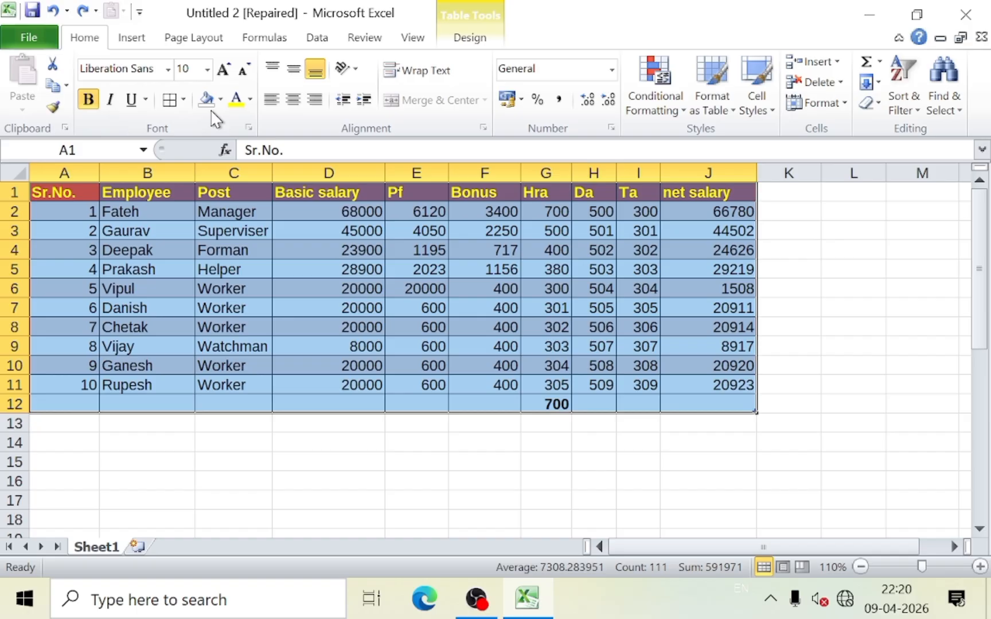
pyautogui.click(140, 46)
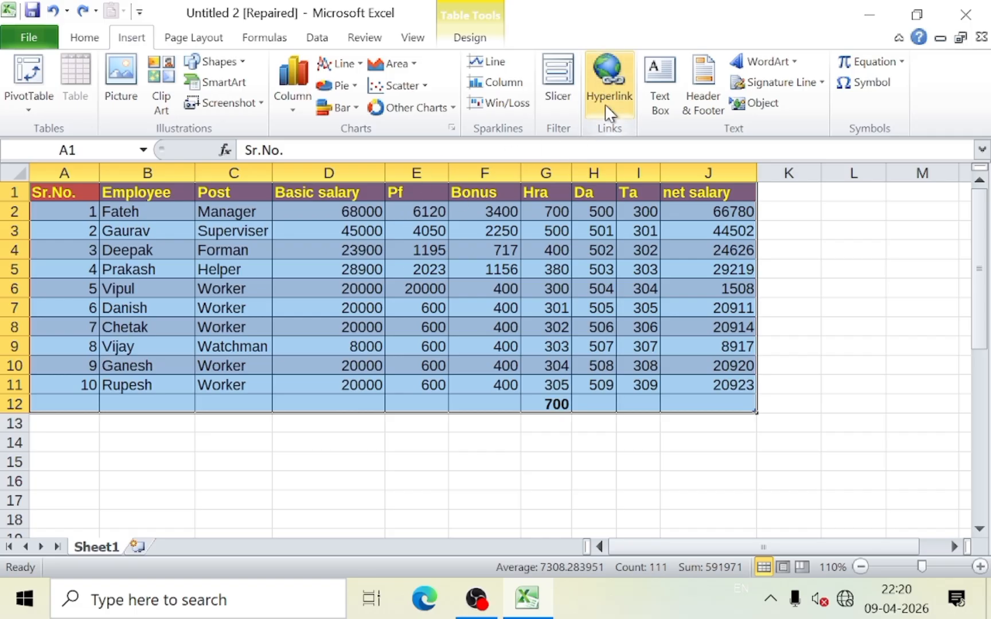
pyautogui.click(408, 225)
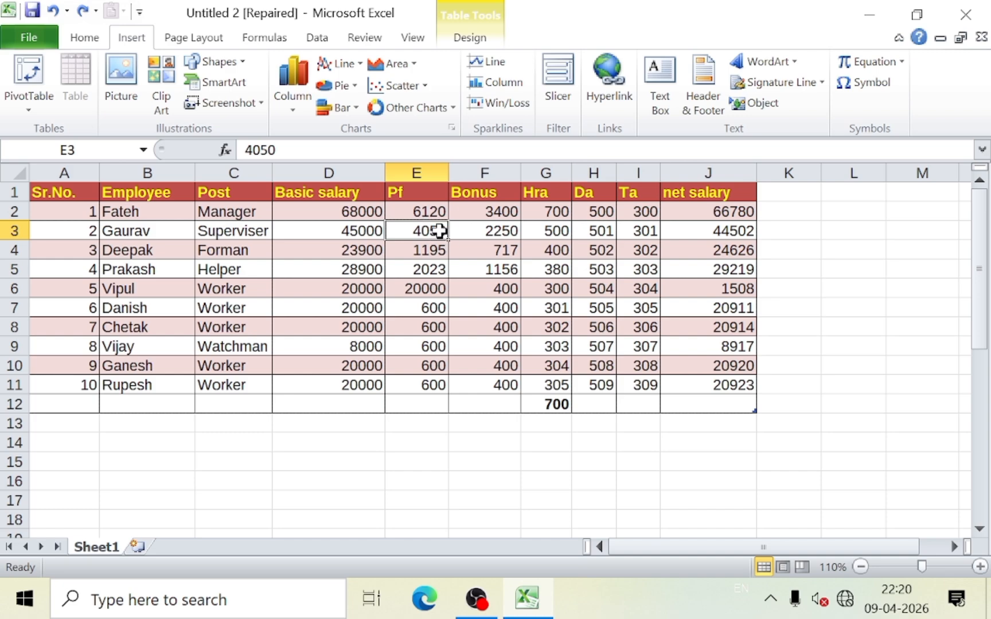
pyautogui.click(85, 39)
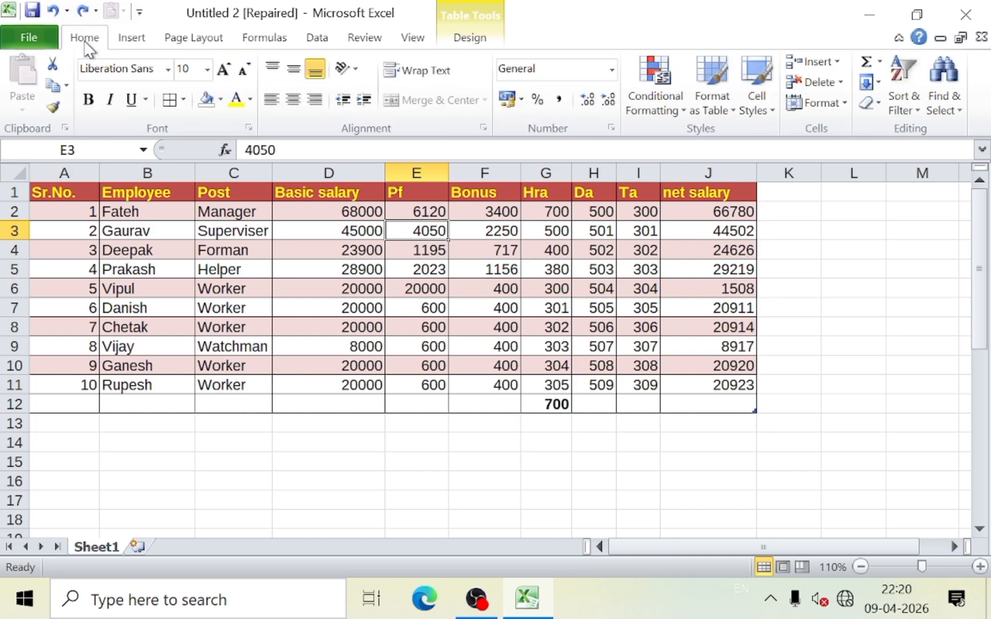
pyautogui.click(877, 103)
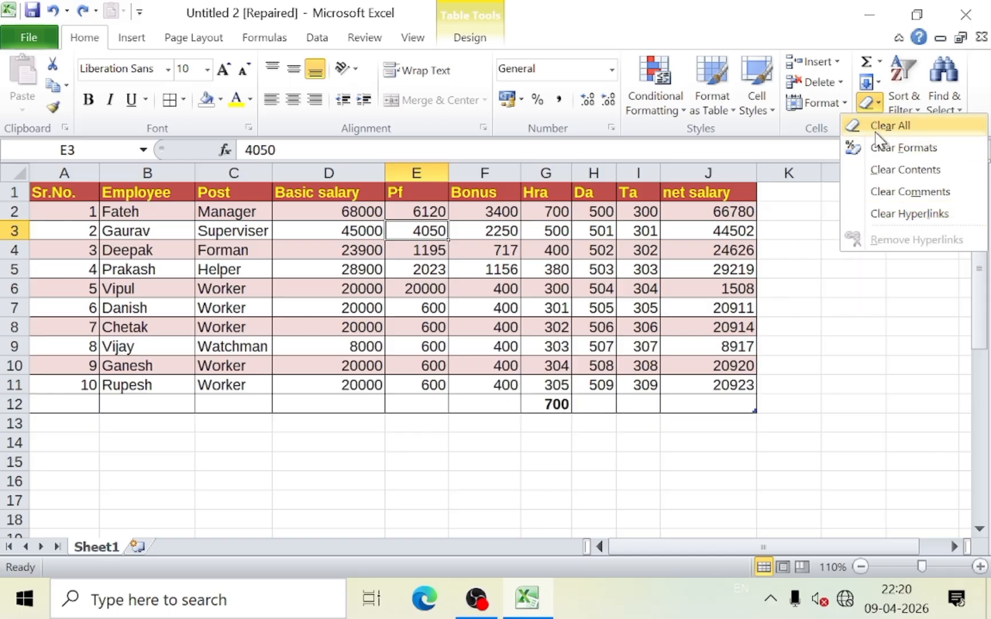
pyautogui.click(823, 232)
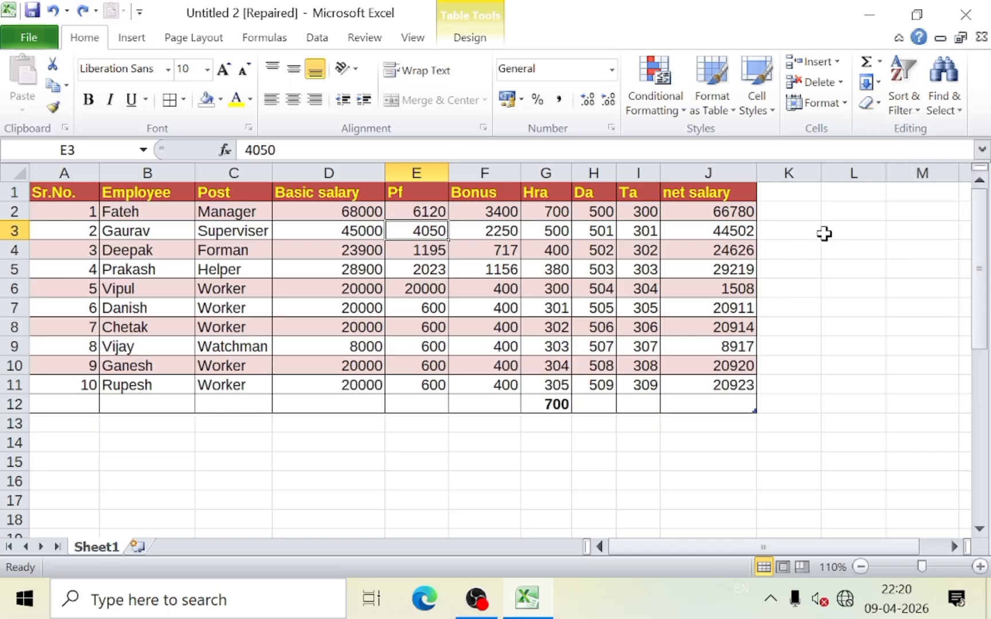
# - Turn on the filter for the salary table's header row and select the Manager cell in the Post column
pyautogui.click(912, 118)
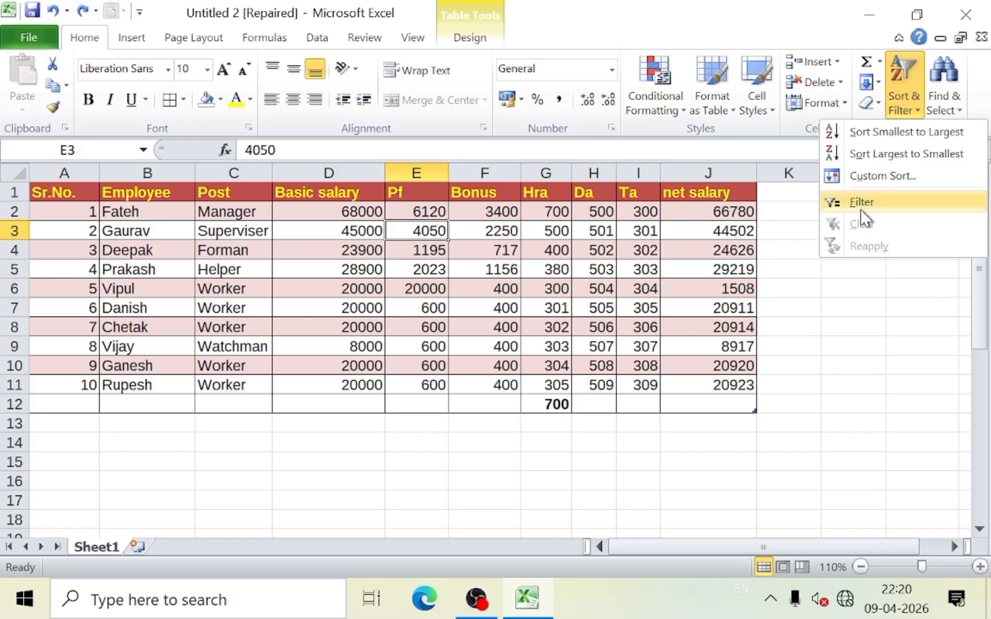
pyautogui.click(841, 204)
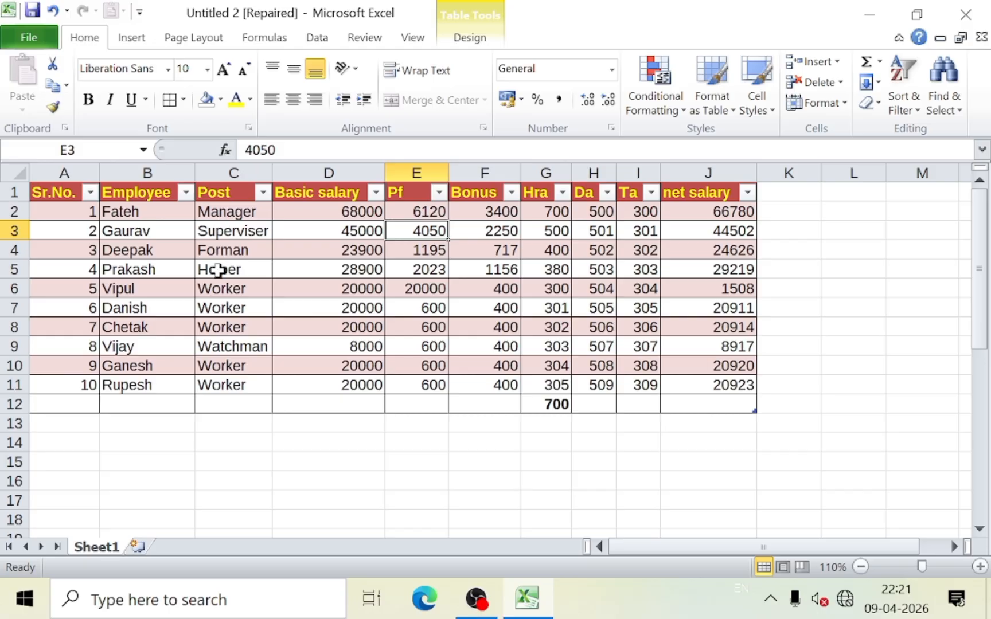
pyautogui.moveTo(236, 392); pyautogui.dragTo(244, 208)
pyautogui.click(239, 207)
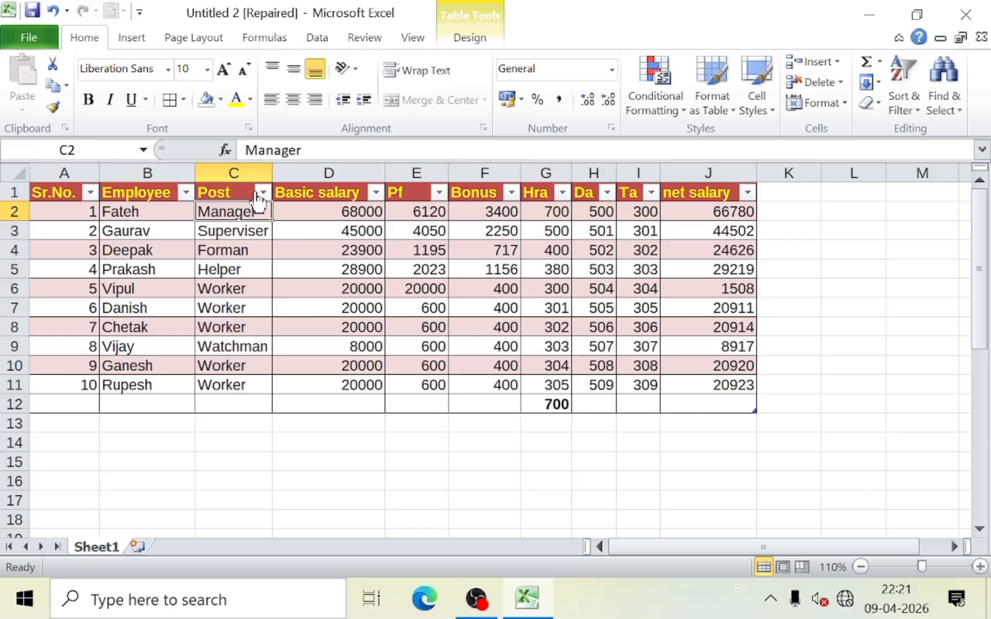
# - Filter the Post column to show only the Worker rows
pyautogui.click(263, 193)
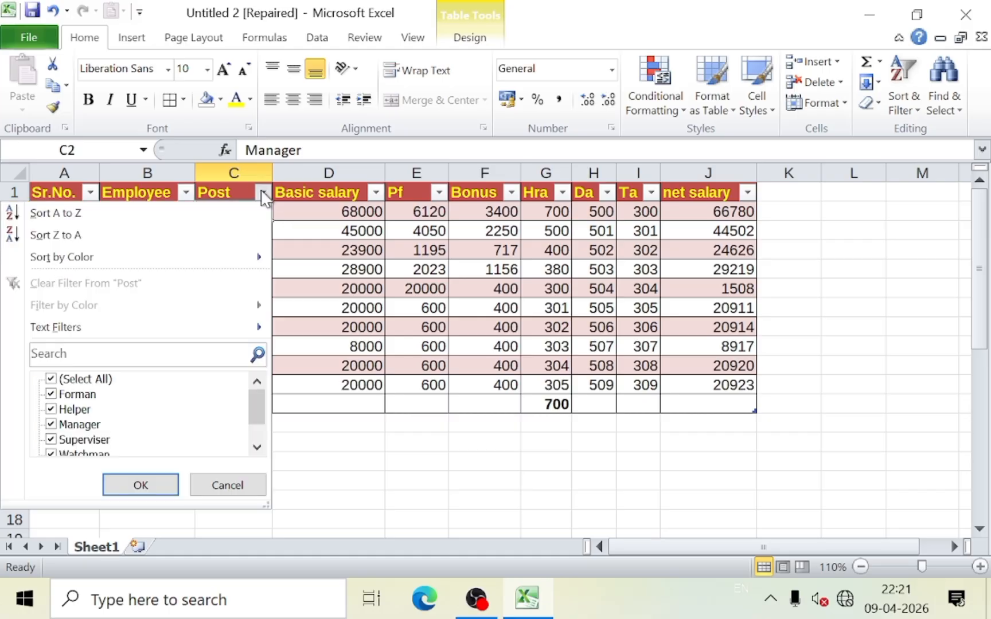
pyautogui.click(50, 380)
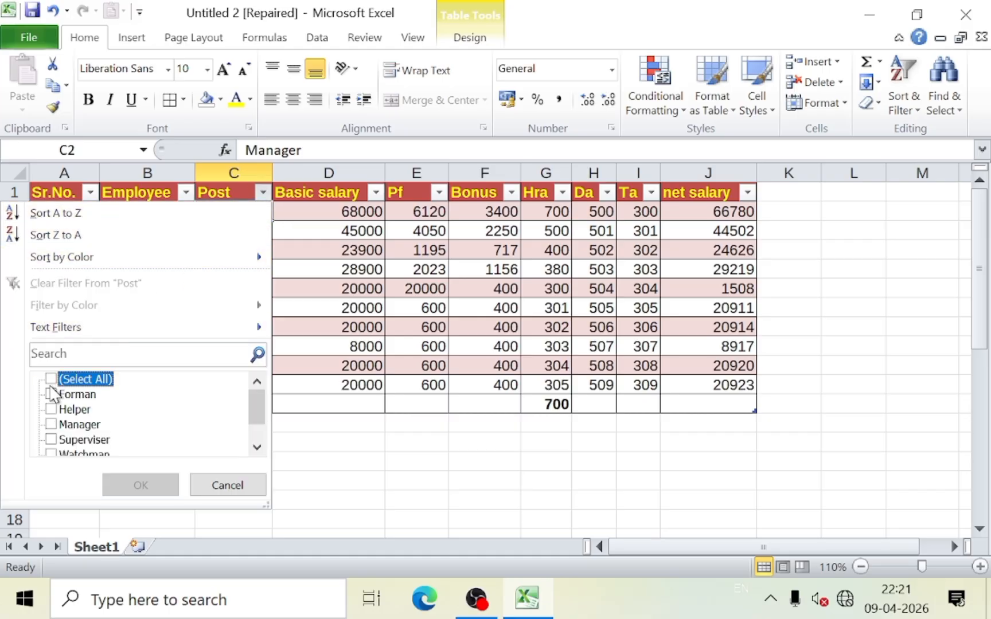
pyautogui.scroll(-1, 55, 412)
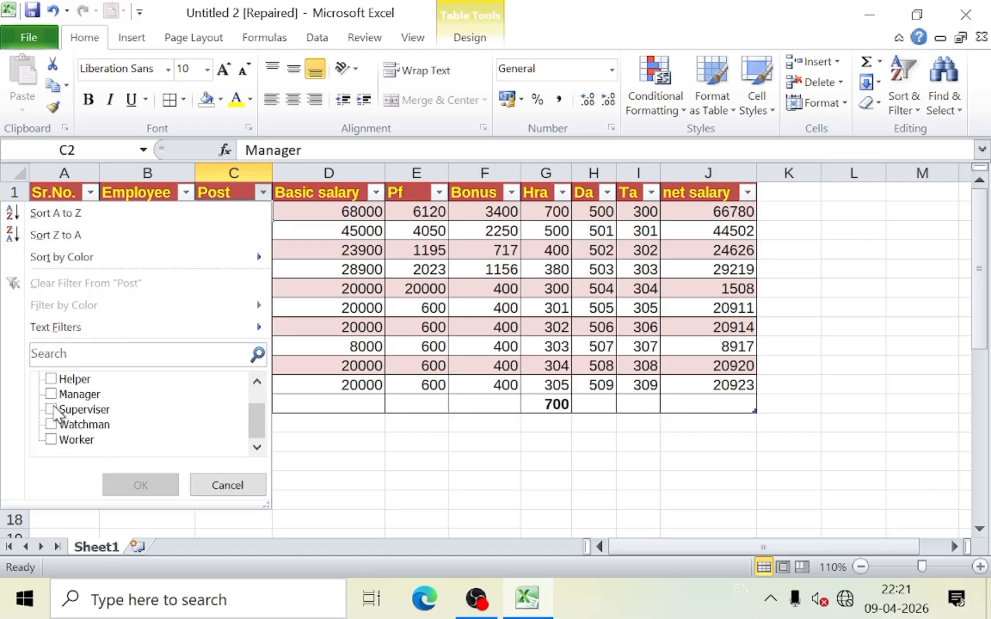
pyautogui.click(51, 440)
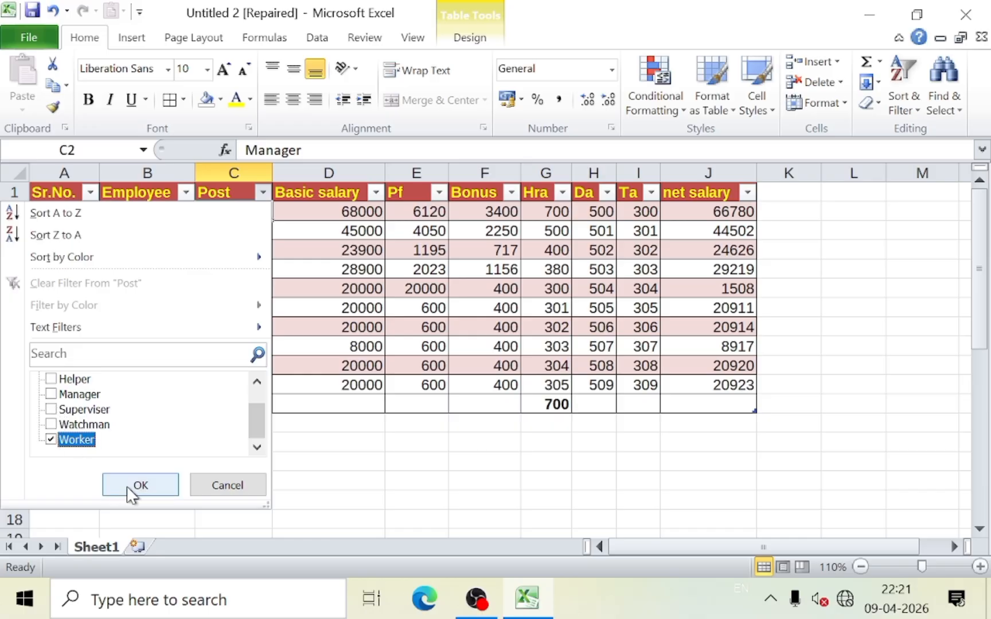
pyautogui.click(140, 485)
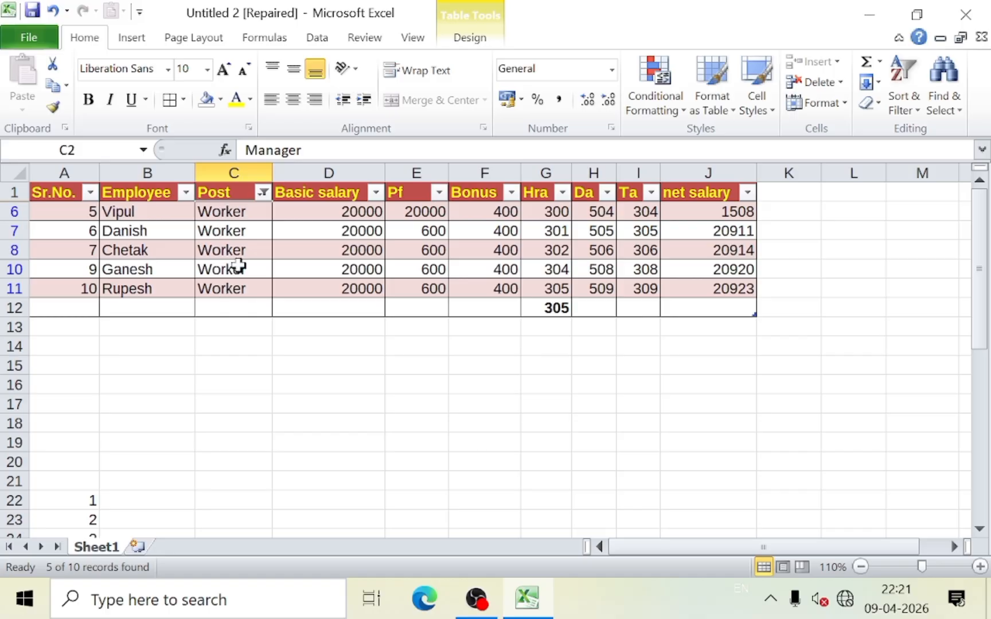
# - Sort the filtered rows by the Post column, first A to Z and finally Z to A
pyautogui.click(902, 108)
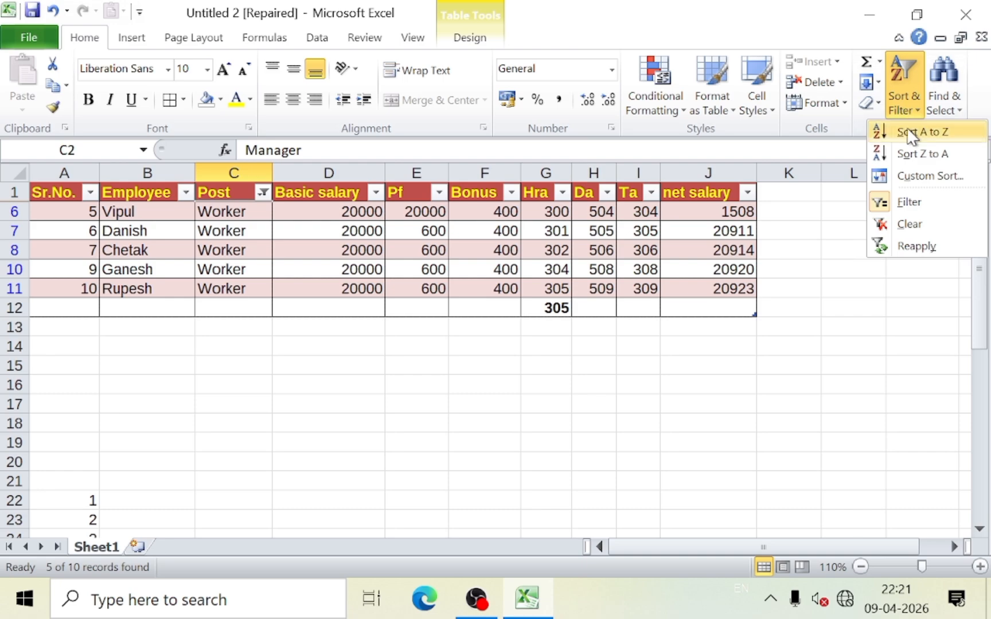
pyautogui.click(910, 133)
pyautogui.click(902, 100)
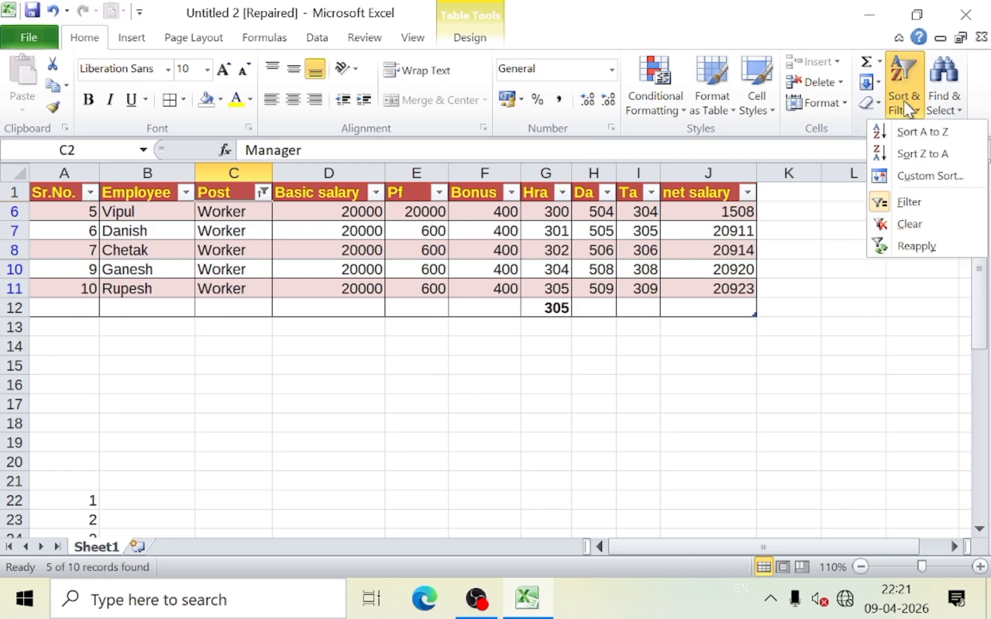
pyautogui.click(916, 154)
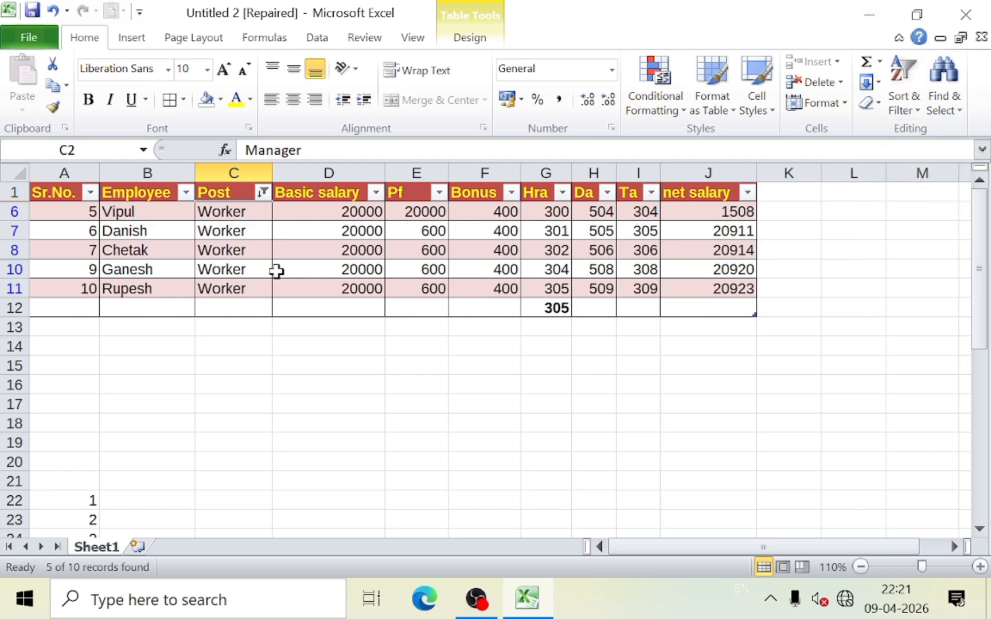
pyautogui.click(123, 232)
# - Show all rows of the table again by selecting every value in the Post filter
pyautogui.click(262, 193)
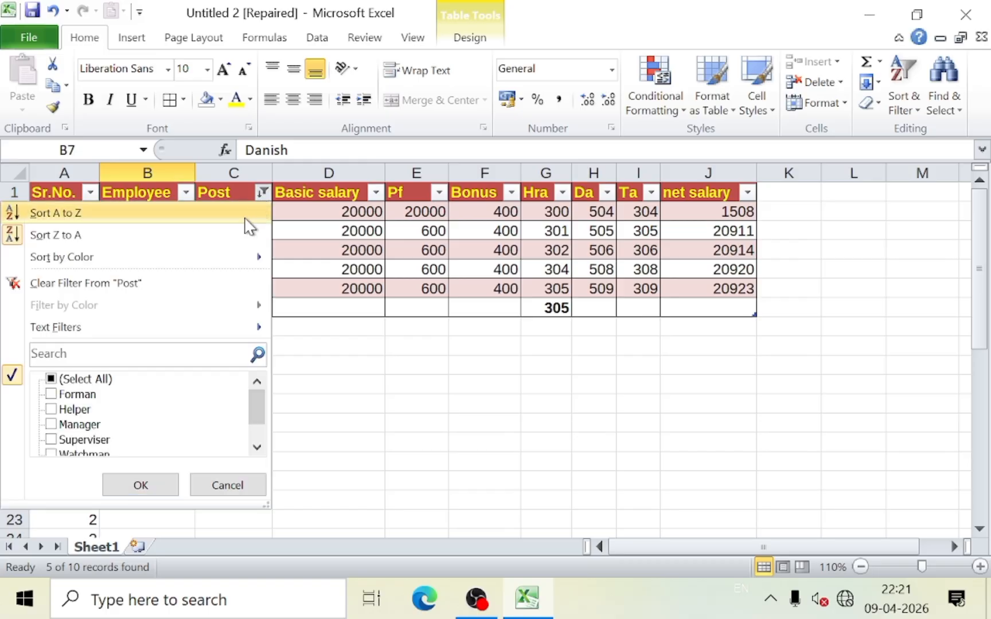
pyautogui.click(51, 380)
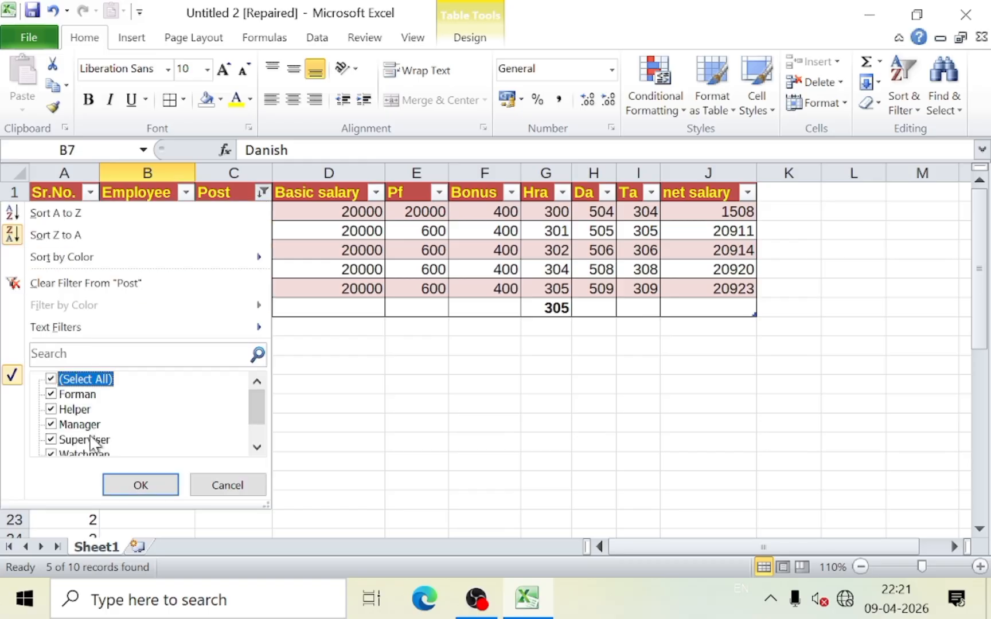
pyautogui.click(139, 485)
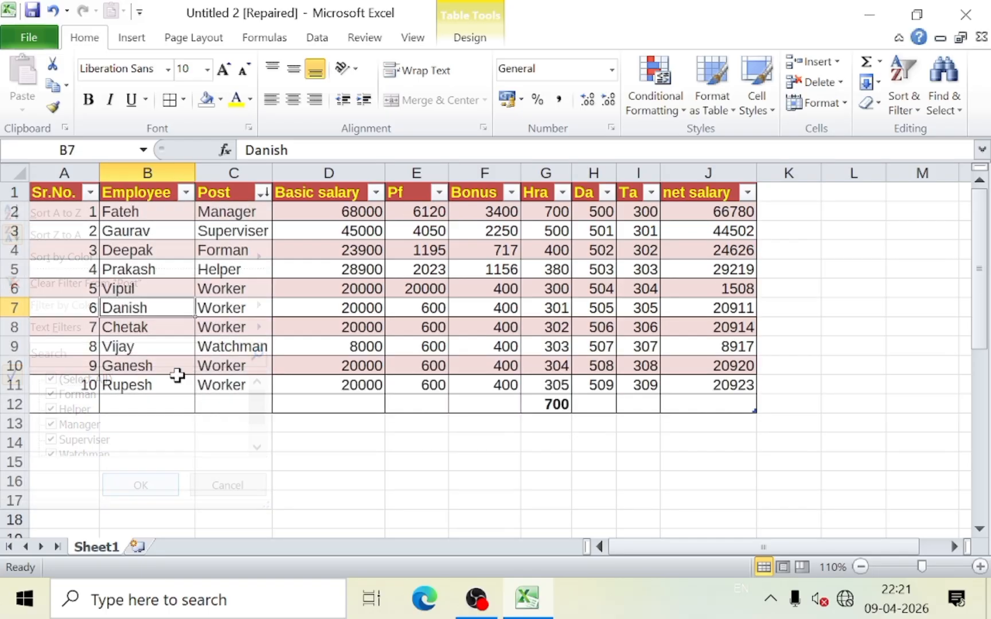
# - Sort the table by the Employee column B2:B11, first A to Z and finally Z to A
pyautogui.click(154, 247)
pyautogui.moveTo(108, 212); pyautogui.dragTo(149, 383)
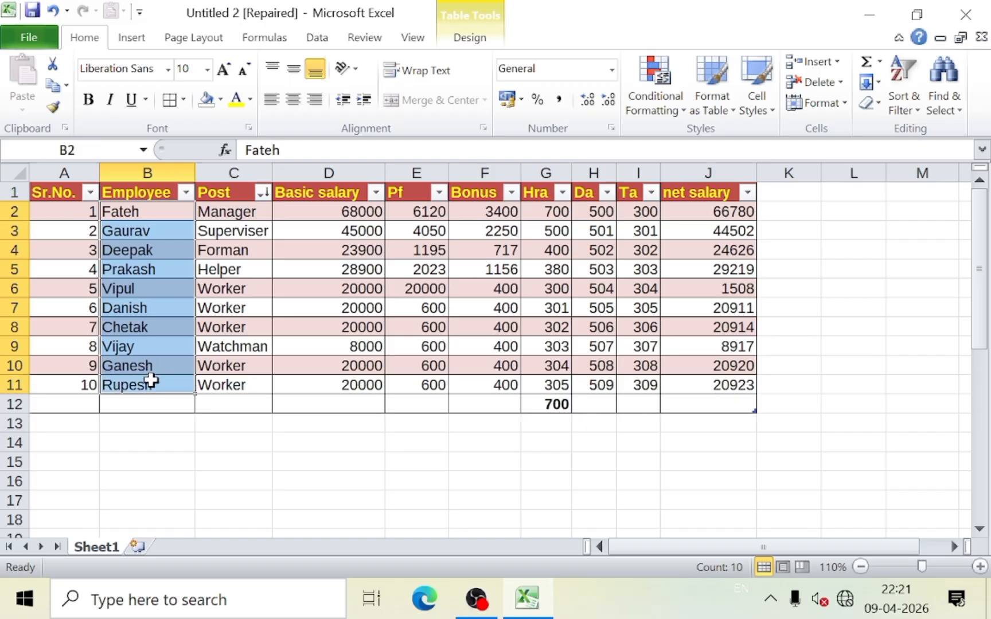
pyautogui.click(901, 83)
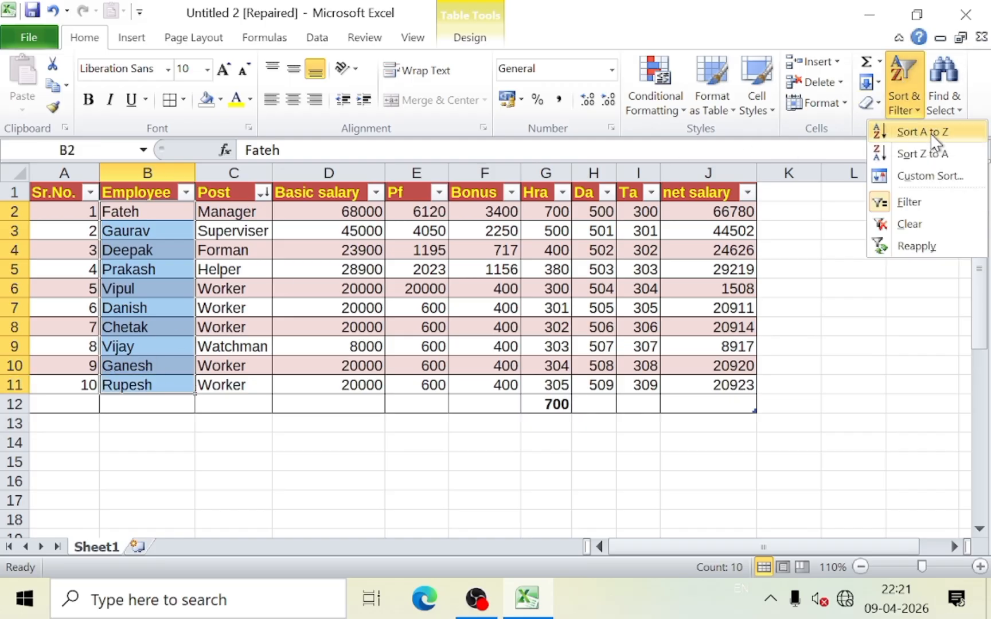
pyautogui.click(921, 132)
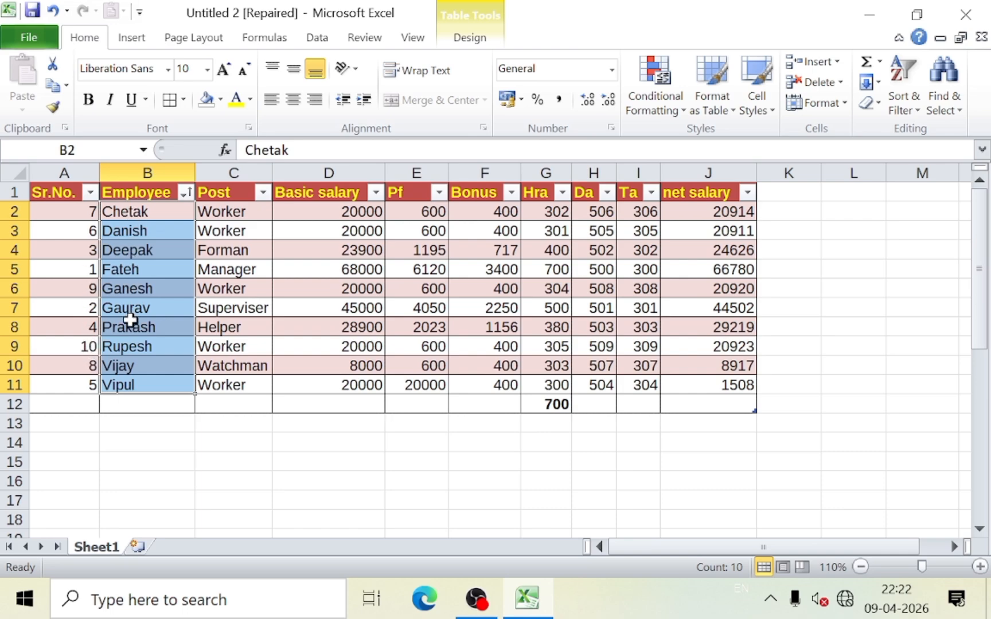
pyautogui.click(896, 104)
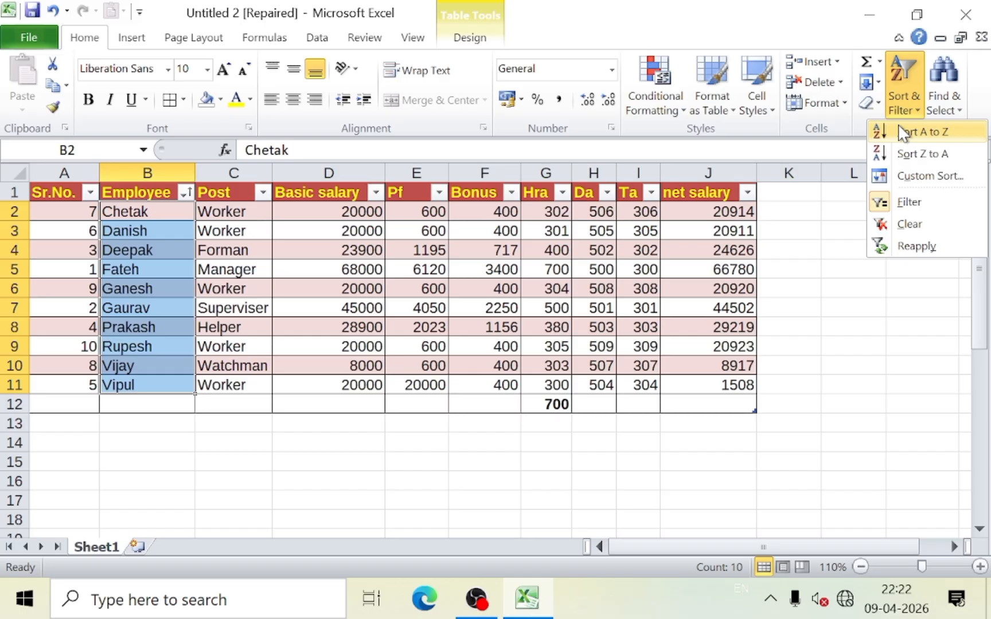
pyautogui.click(911, 154)
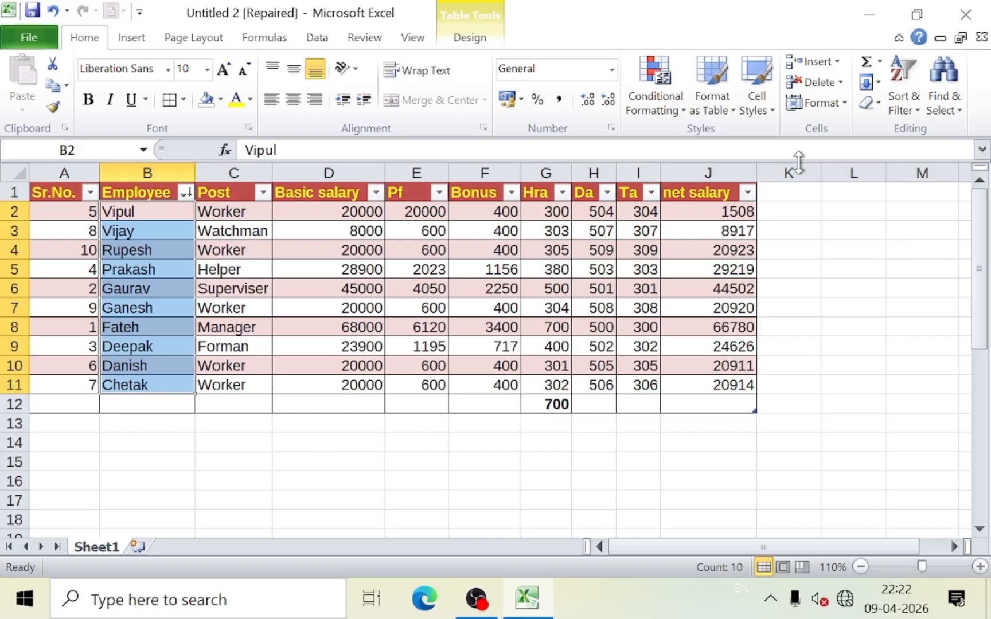
# - Sort the table by the Sr.No. column A2:A11 from smallest to largest
pyautogui.moveTo(93, 217); pyautogui.dragTo(88, 384)
pyautogui.click(903, 99)
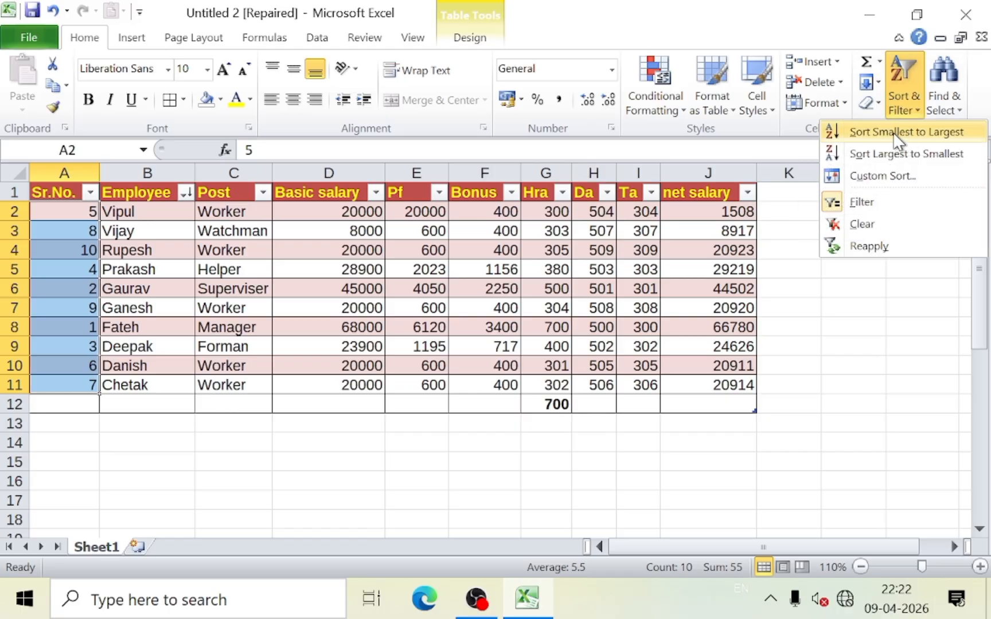
pyautogui.click(923, 132)
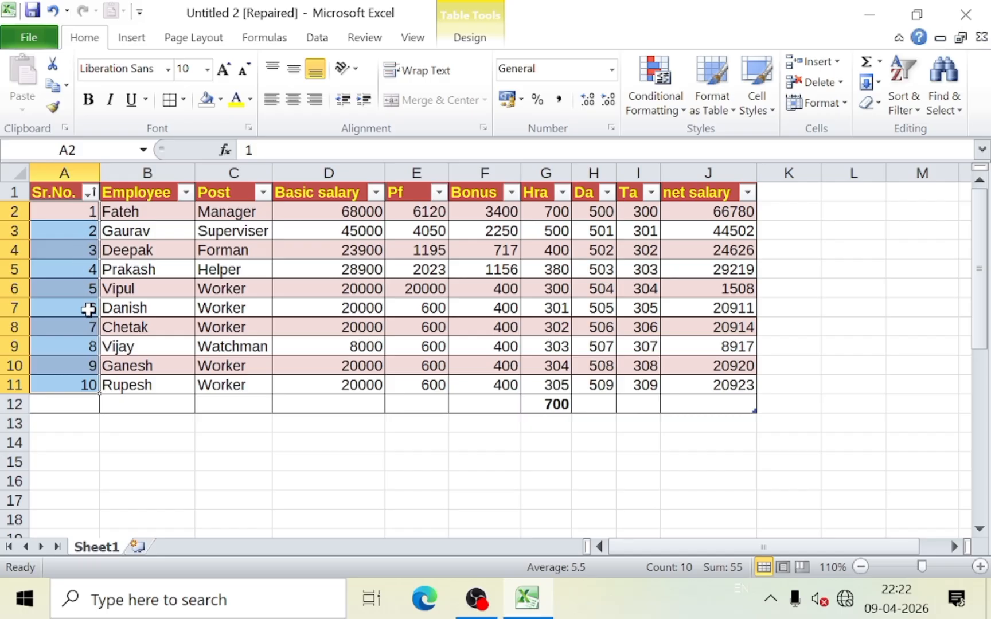
pyautogui.click(173, 317)
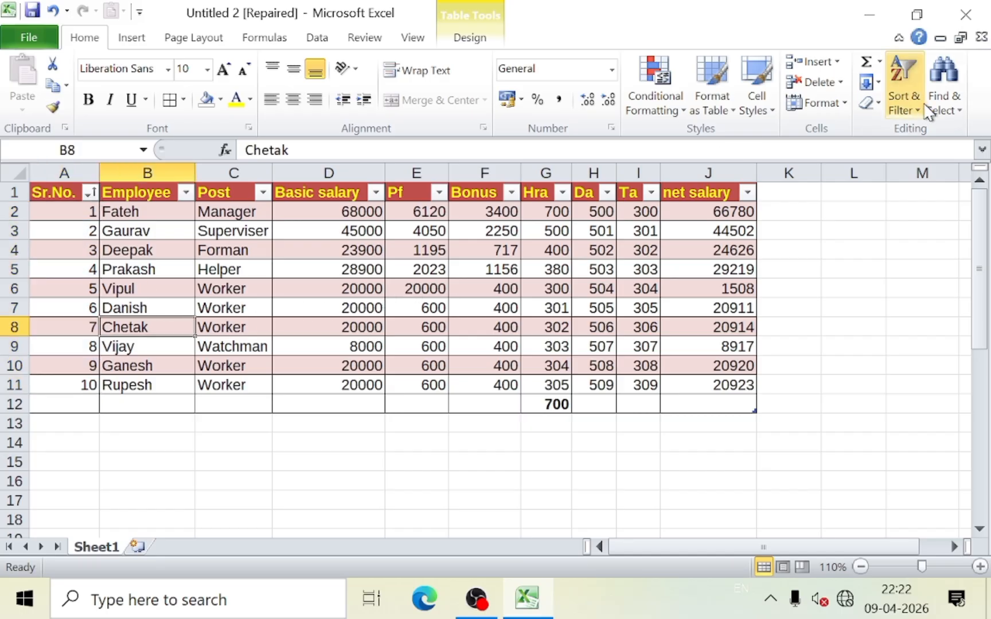
# - Clear the table's sort state and turn off the filter on the header row A1:J1
pyautogui.click(906, 108)
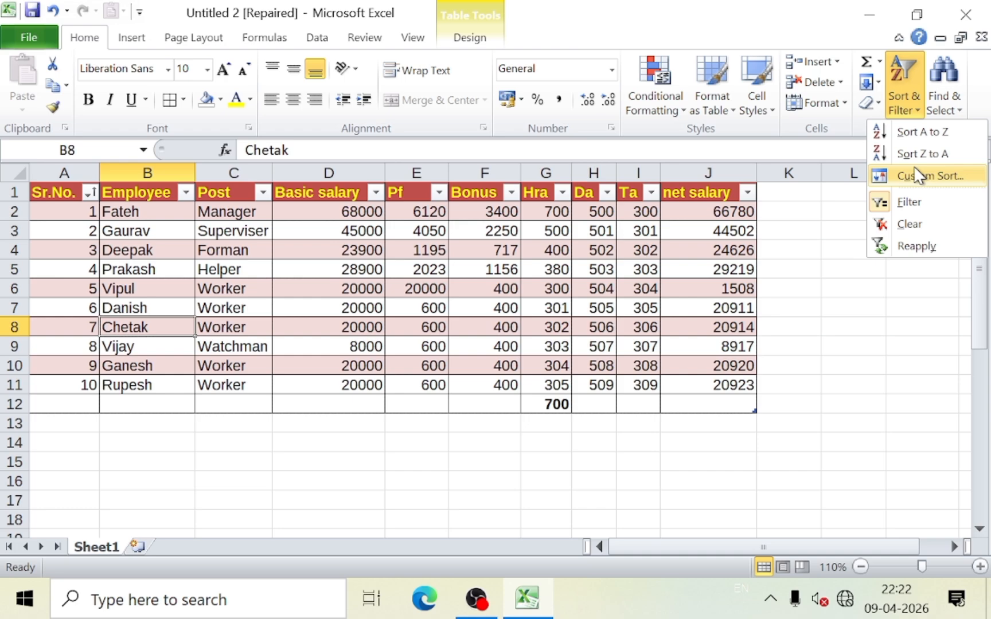
pyautogui.click(899, 224)
pyautogui.click(295, 193)
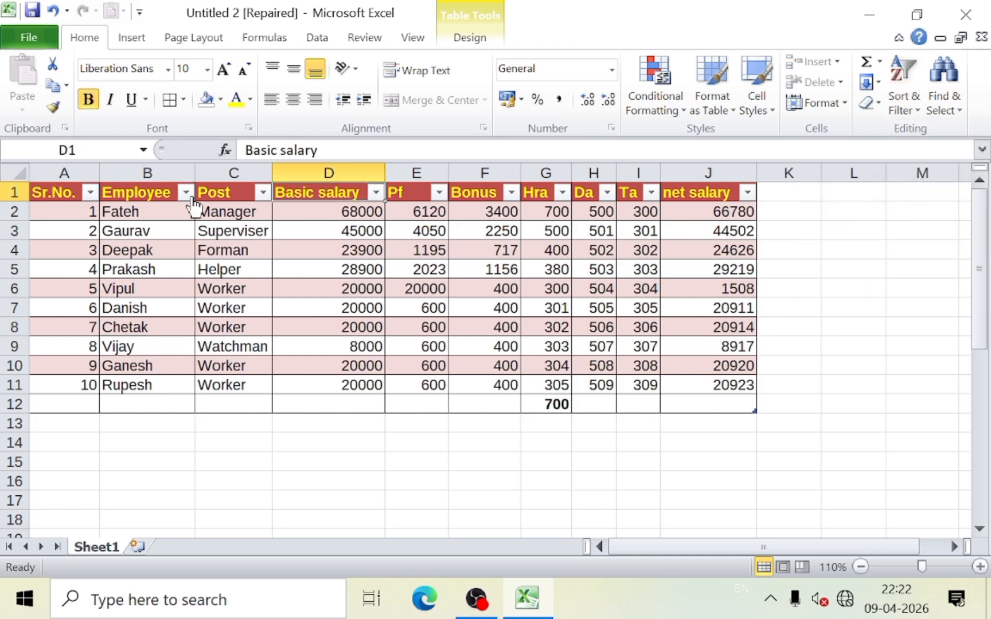
pyautogui.moveTo(65, 190); pyautogui.dragTo(704, 183)
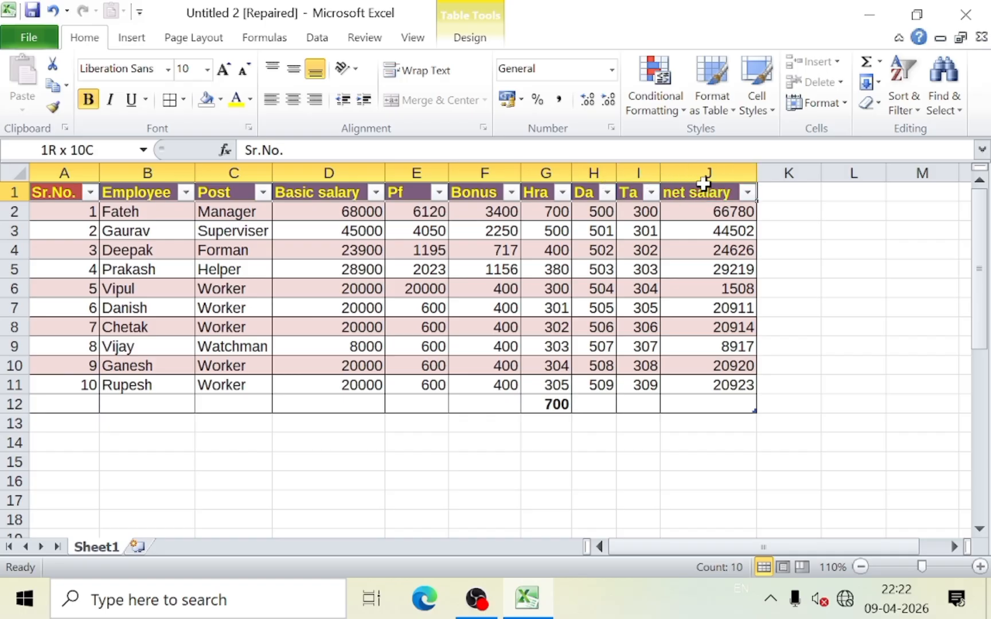
pyautogui.click(909, 102)
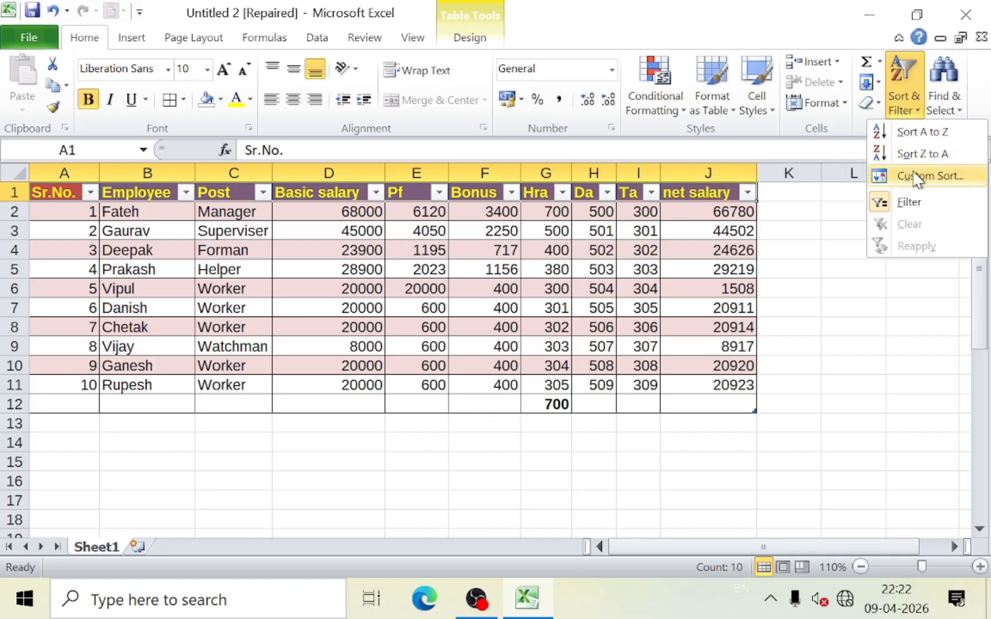
pyautogui.click(879, 208)
pyautogui.click(512, 247)
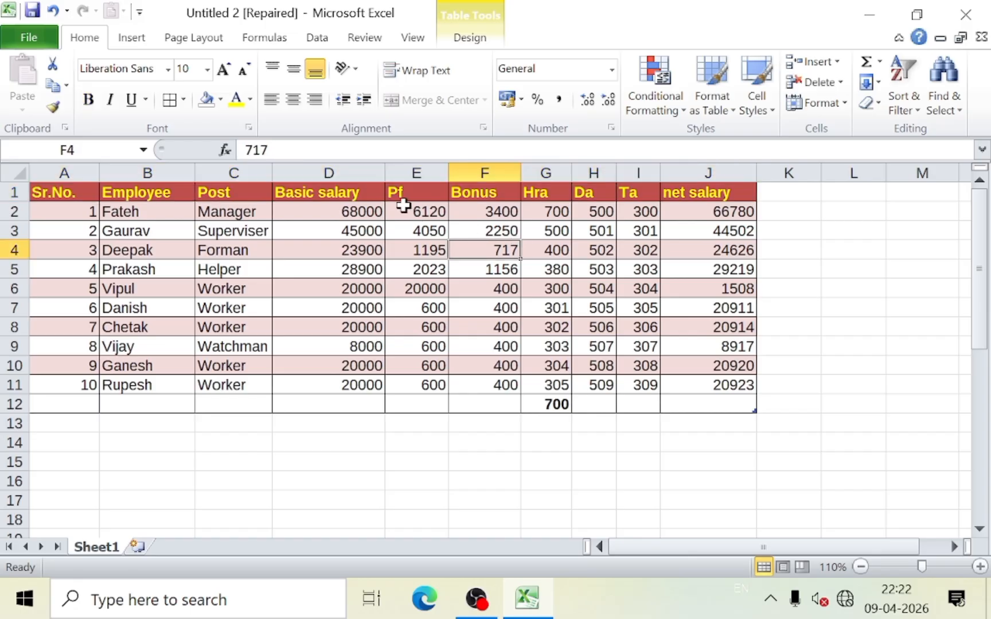
# - Select the header row A1:J1 and turn on the filter for all its columns
pyautogui.click(900, 106)
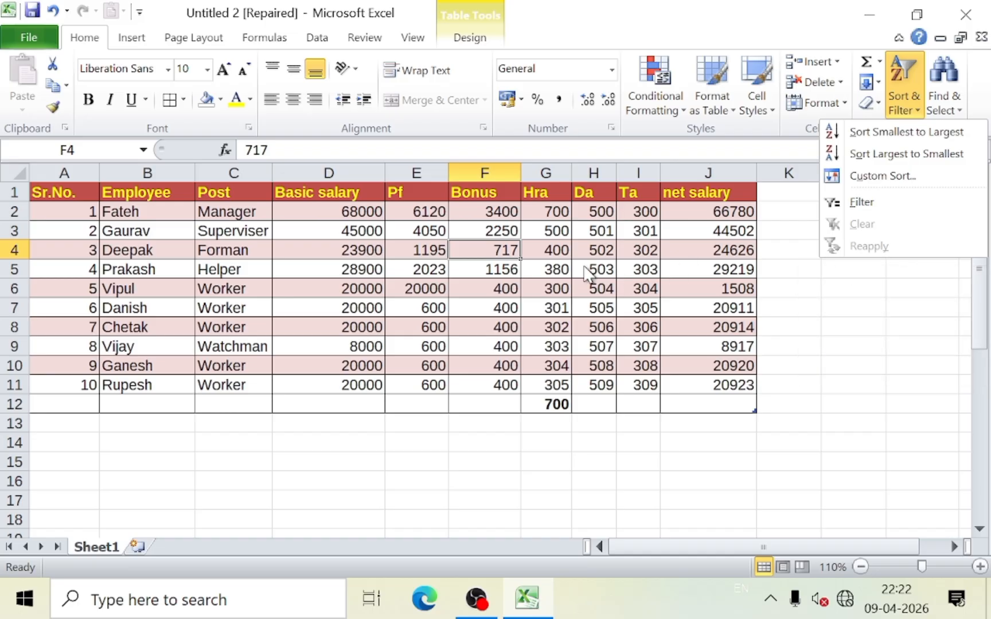
pyautogui.click(442, 250)
pyautogui.moveTo(83, 199); pyautogui.dragTo(686, 193)
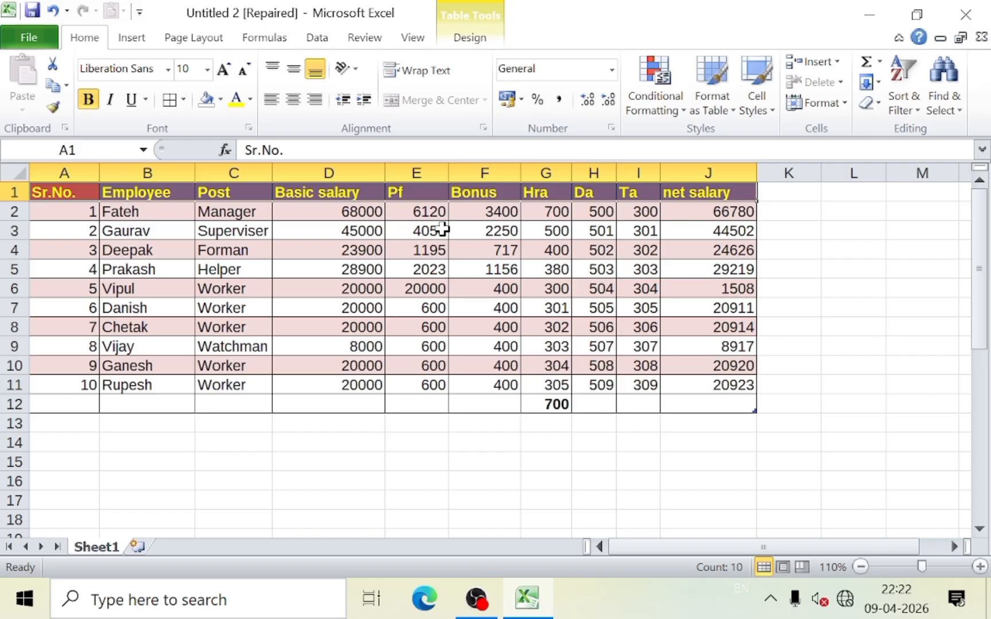
pyautogui.click(898, 83)
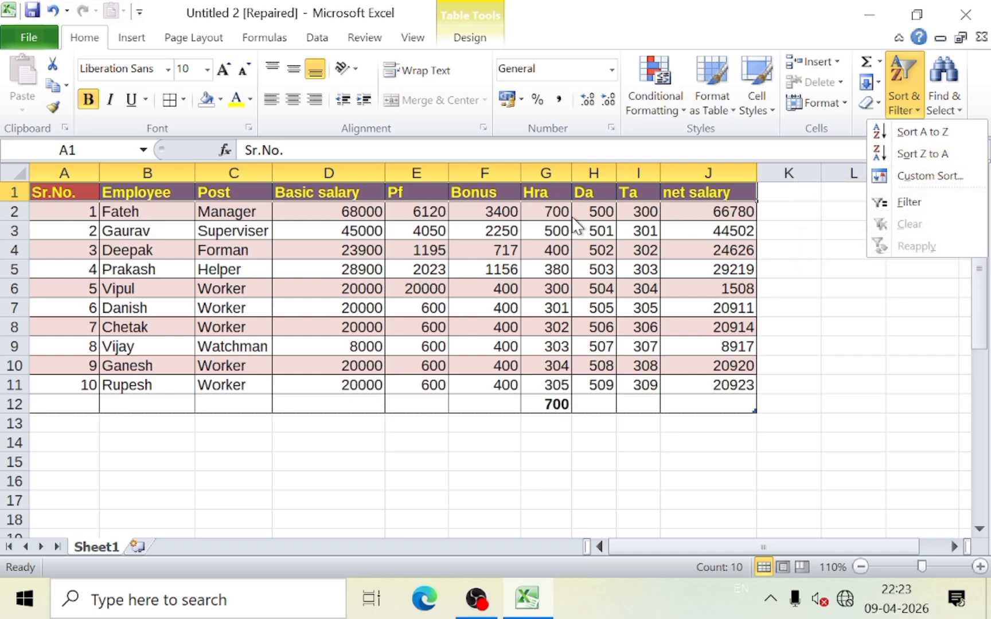
pyautogui.click(910, 203)
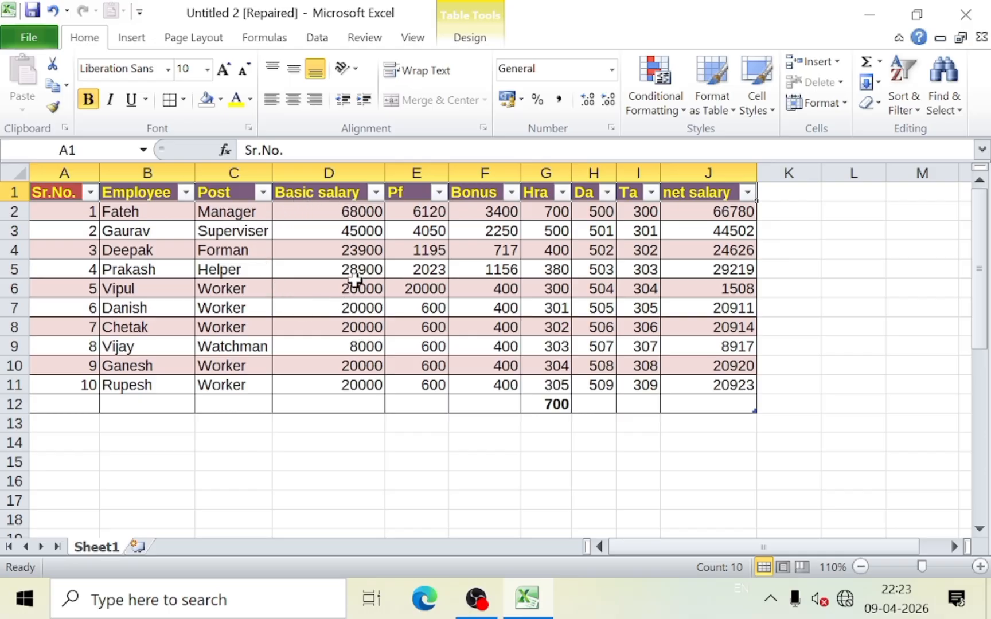
# - Filter the Basic salary column to show only the rows with 20000
pyautogui.click(375, 193)
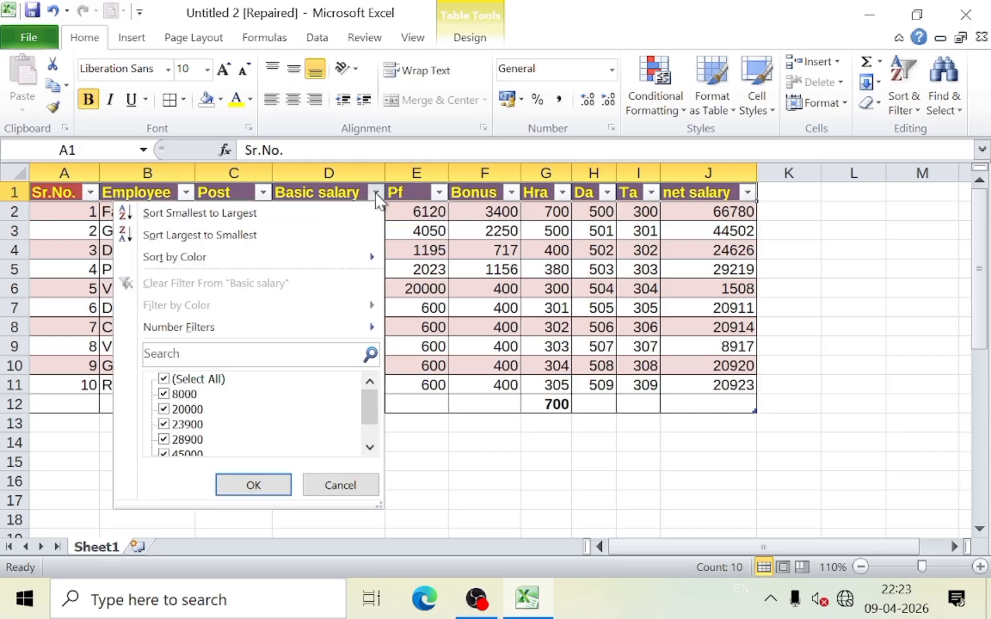
pyautogui.click(164, 379)
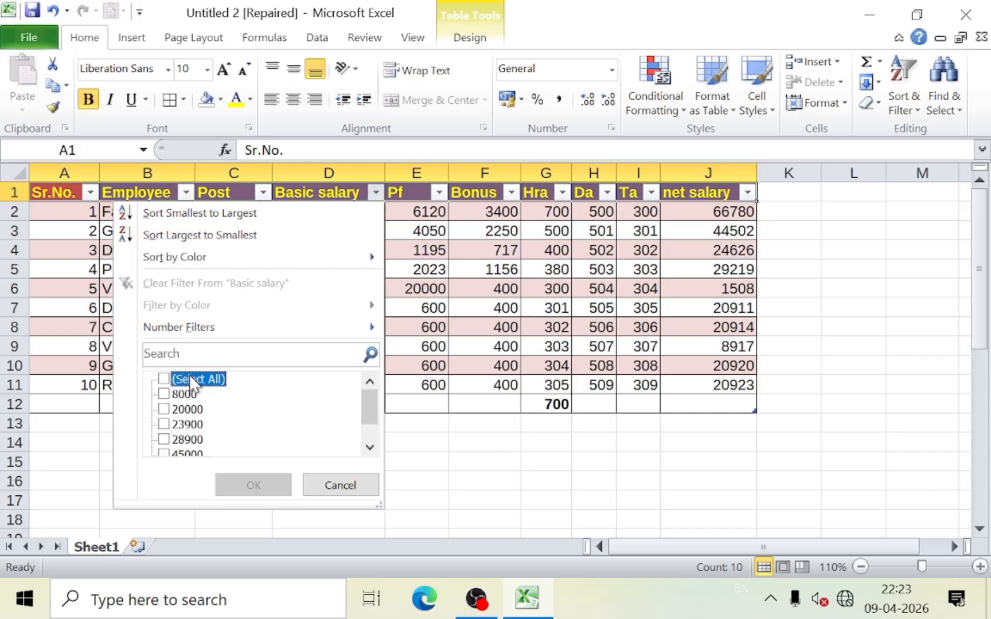
pyautogui.click(165, 409)
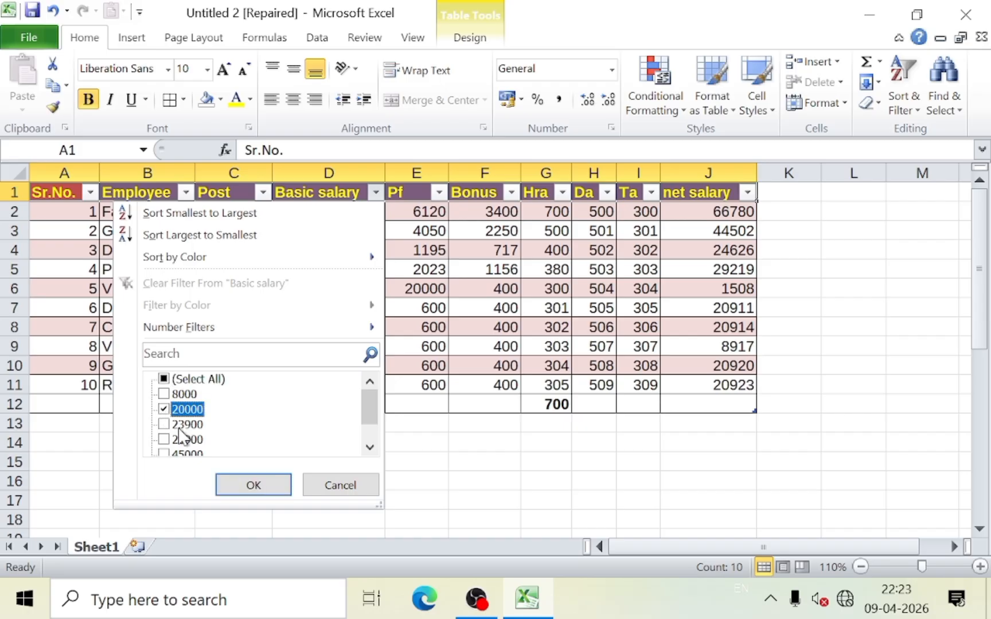
pyautogui.click(240, 494)
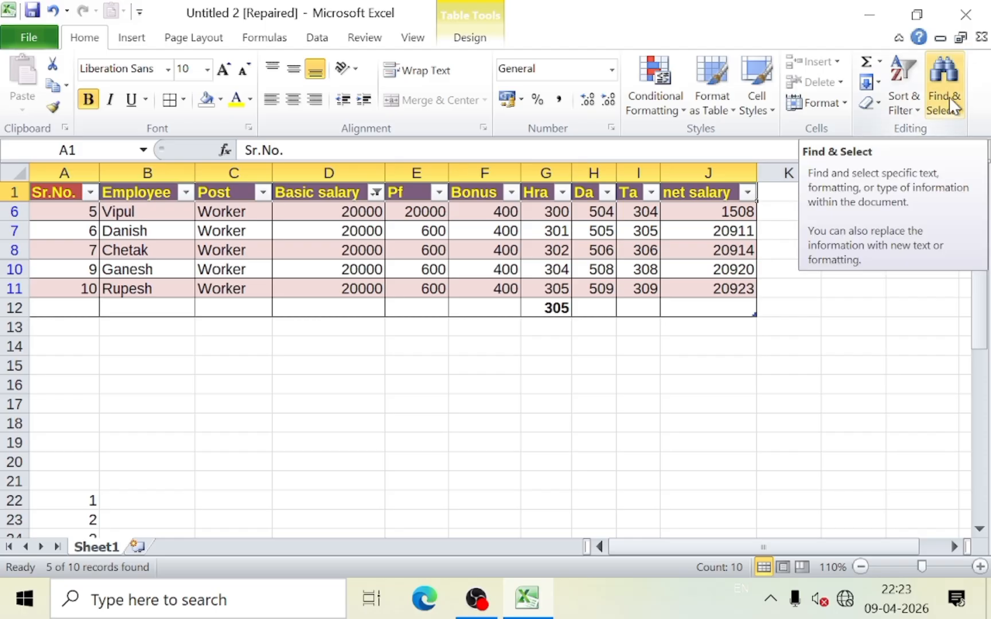
# - Show all rows again by selecting every value in the Basic salary column's filter
pyautogui.click(376, 194)
pyautogui.click(172, 380)
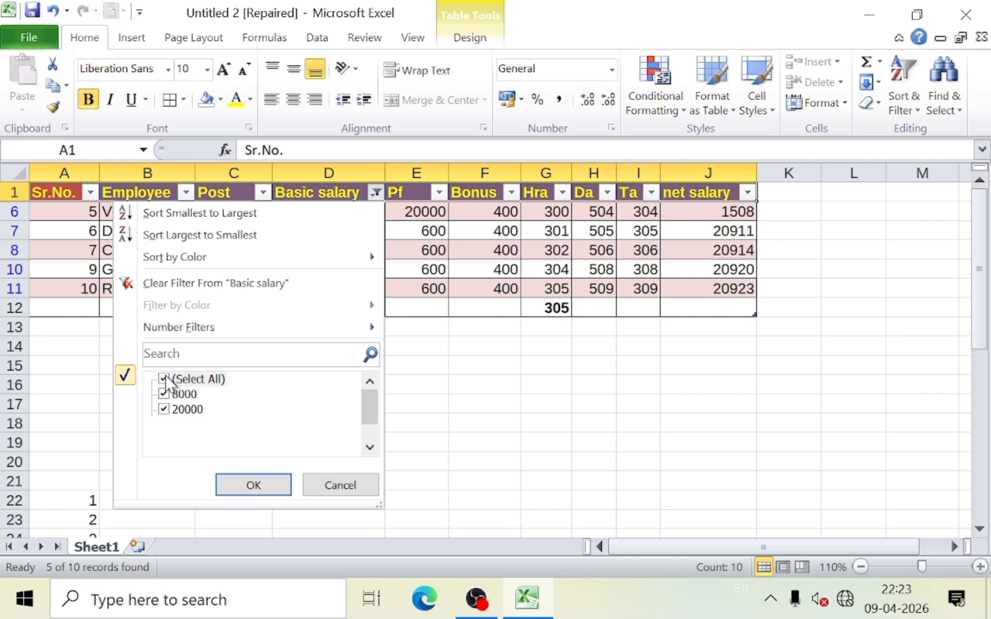
pyautogui.click(250, 478)
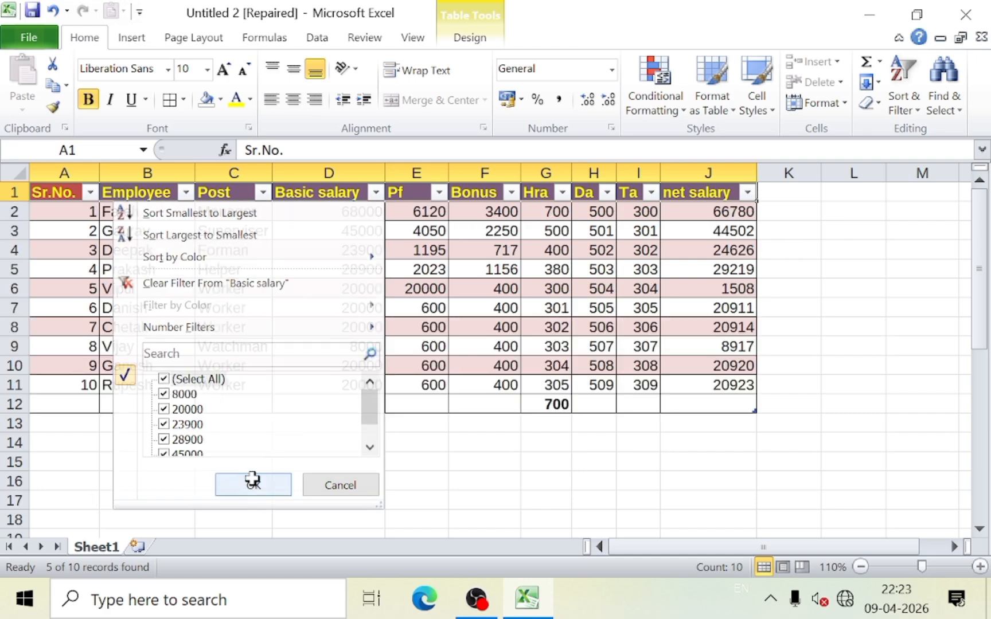
pyautogui.click(729, 304)
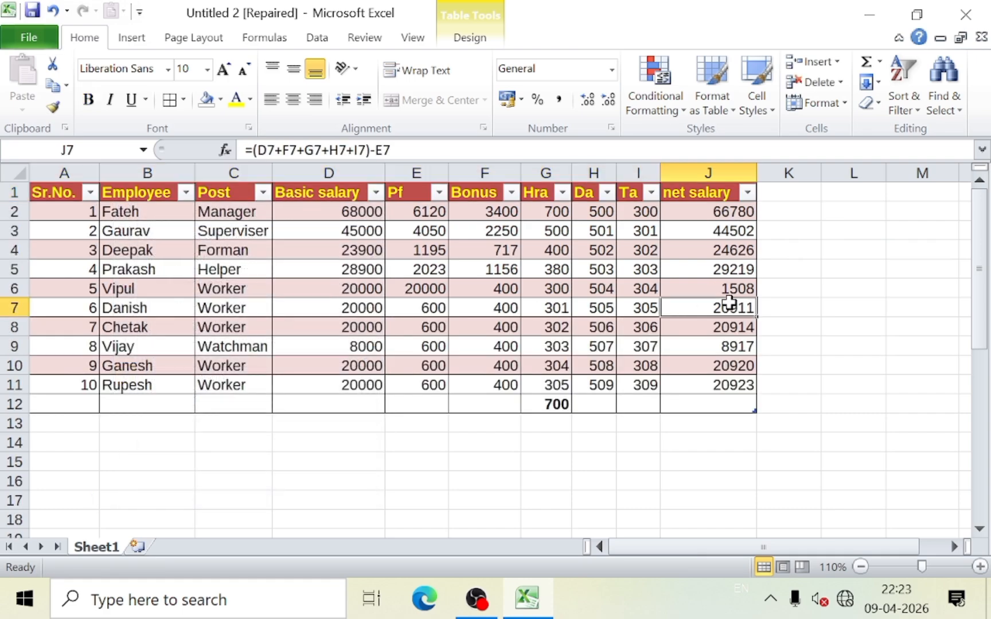
# - Find all cells containing the name of employee Sr.No. 5, with the extended search options shown
pyautogui.click(943, 110)
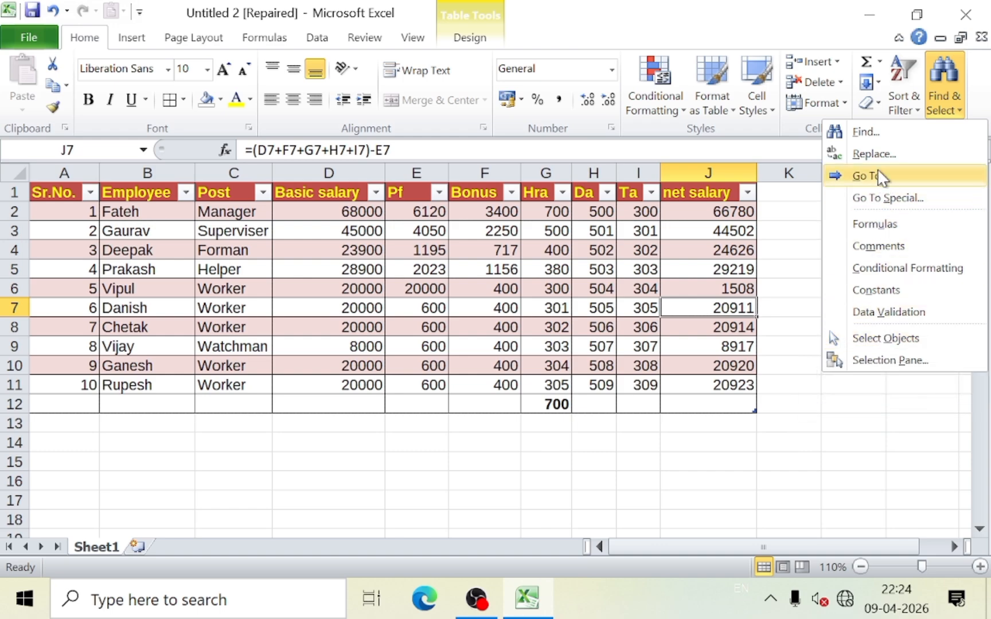
pyautogui.click(868, 133)
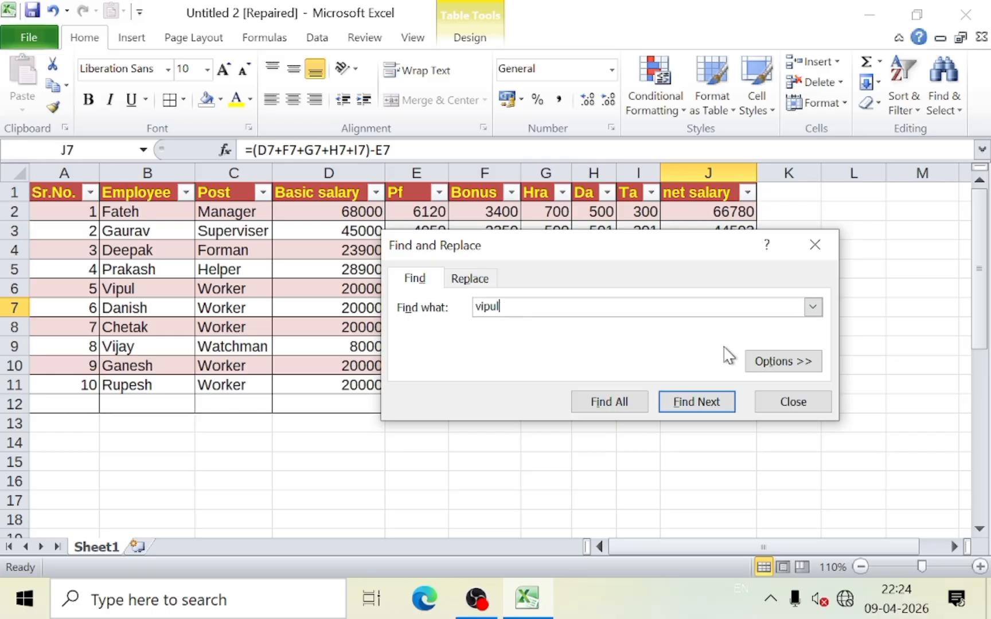
pyautogui.click(771, 367)
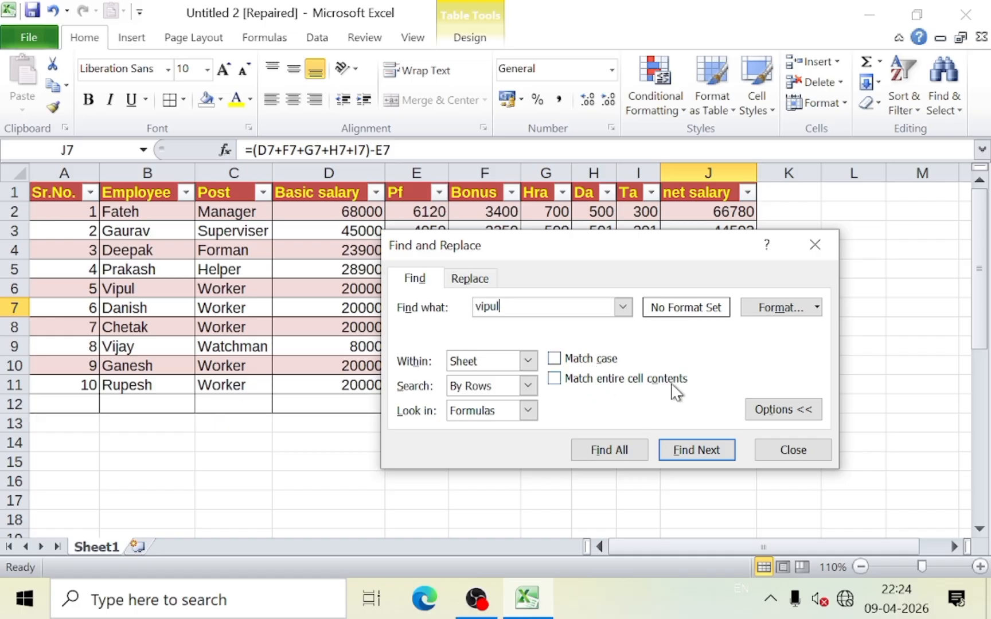
pyautogui.click(621, 451)
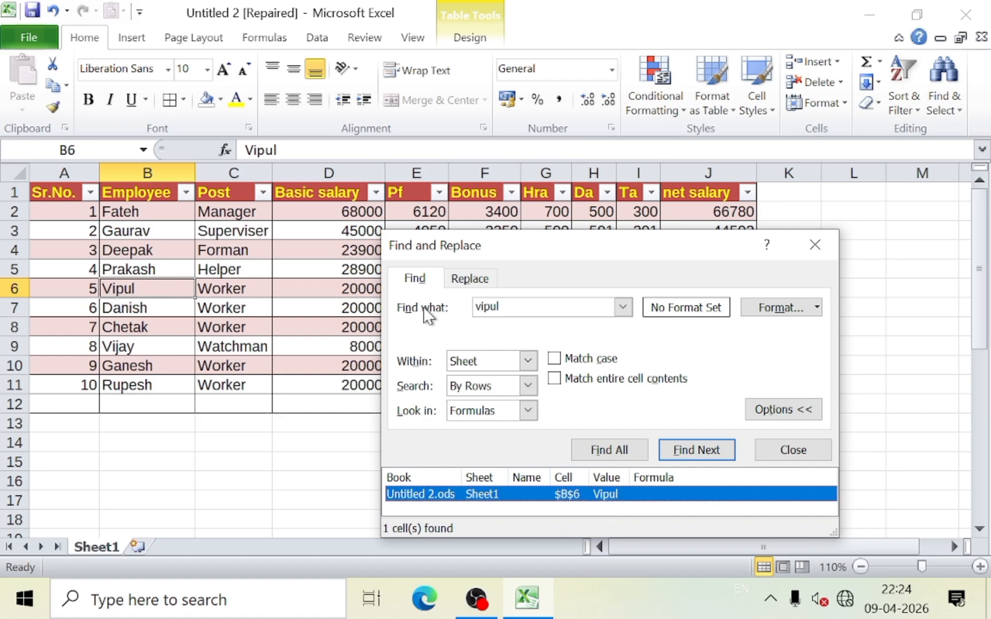
# - Find all cells containing the name of employee Sr.No. 3 and close the search
pyautogui.doubleClick(491, 304)
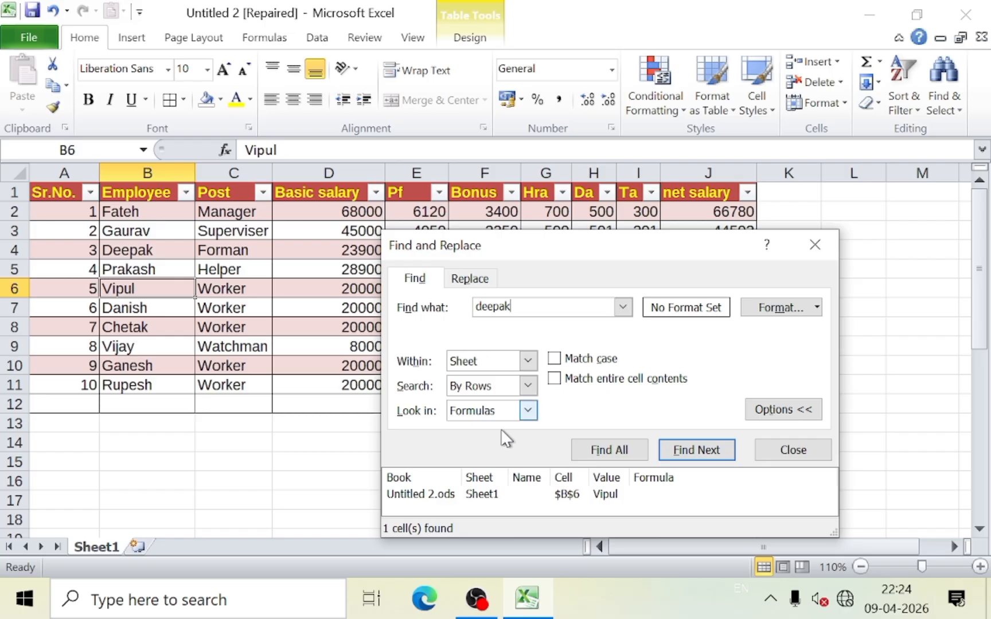
pyautogui.click(633, 453)
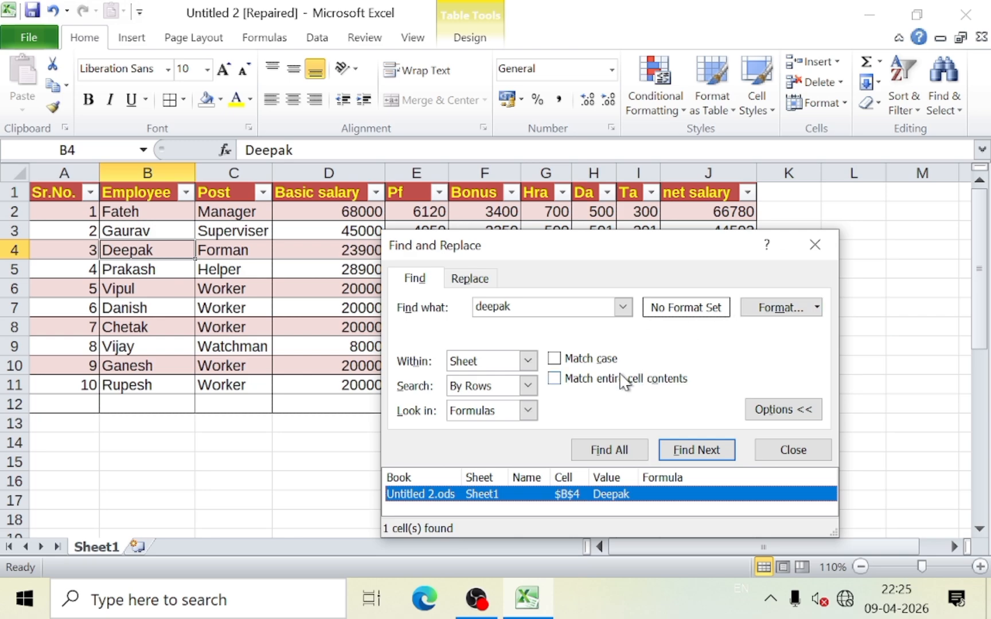
pyautogui.click(784, 452)
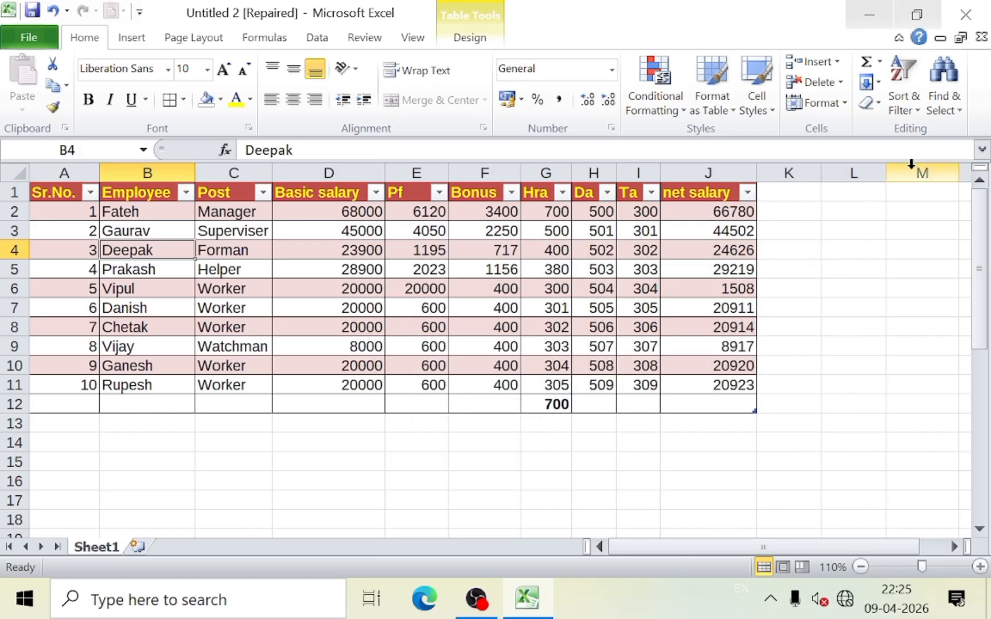
# - Find the name of employee Sr.No. 3 in B4 and replace it with another employee name
pyautogui.click(956, 113)
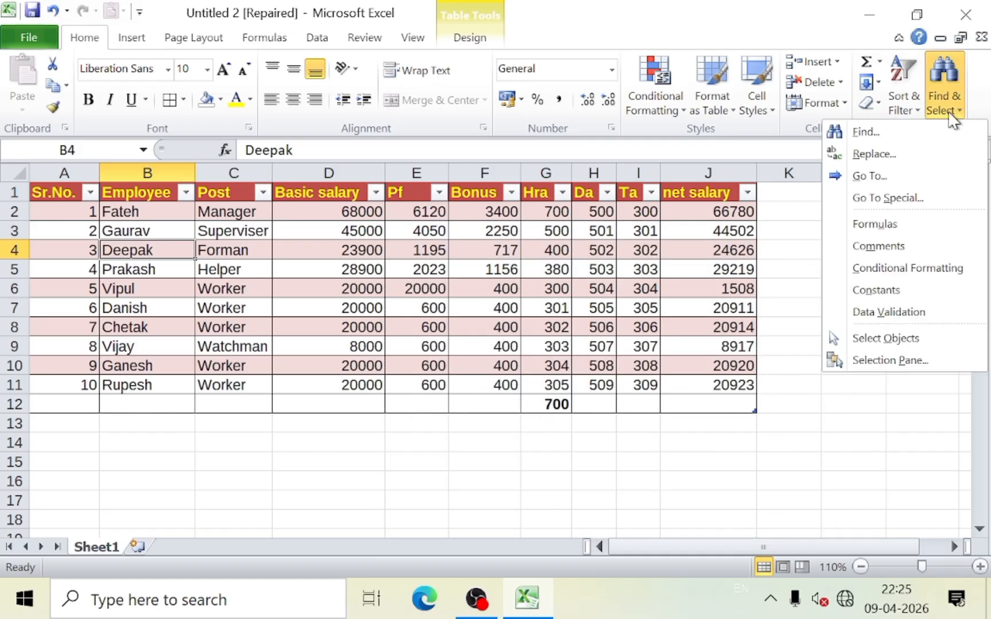
pyautogui.click(872, 155)
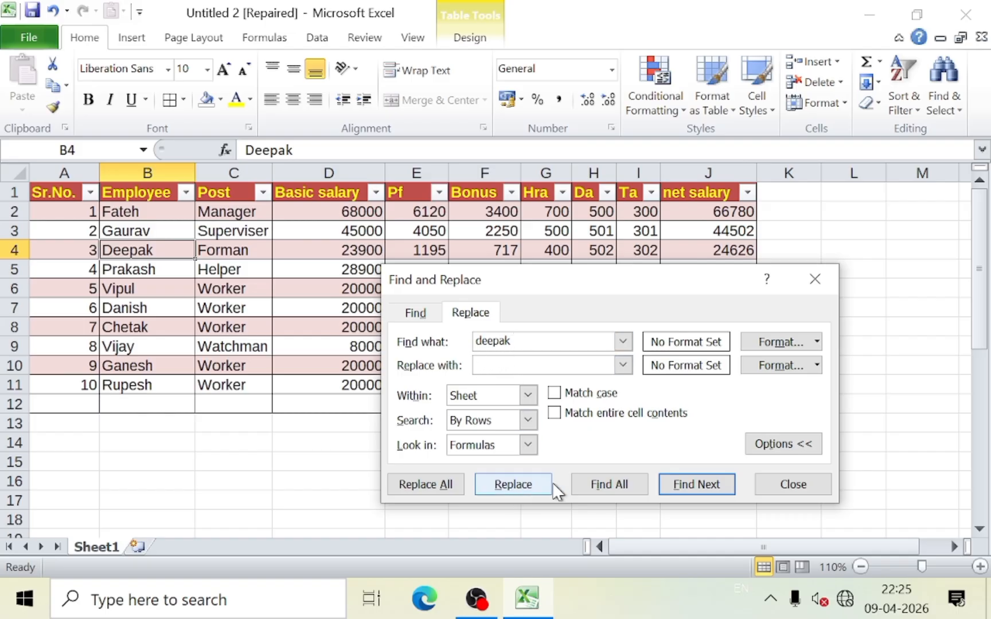
pyautogui.click(597, 483)
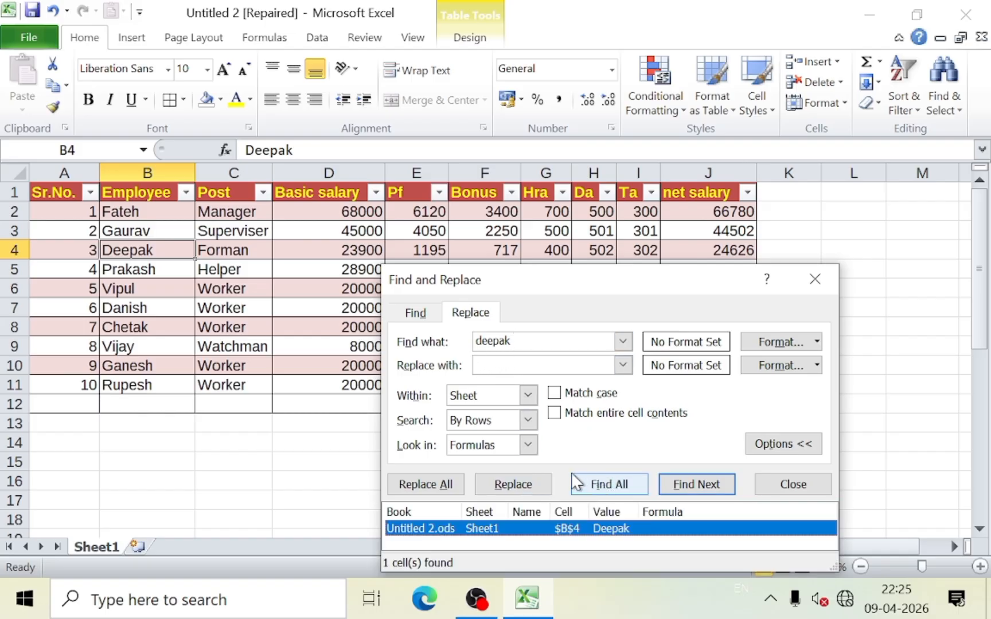
pyautogui.click(483, 365)
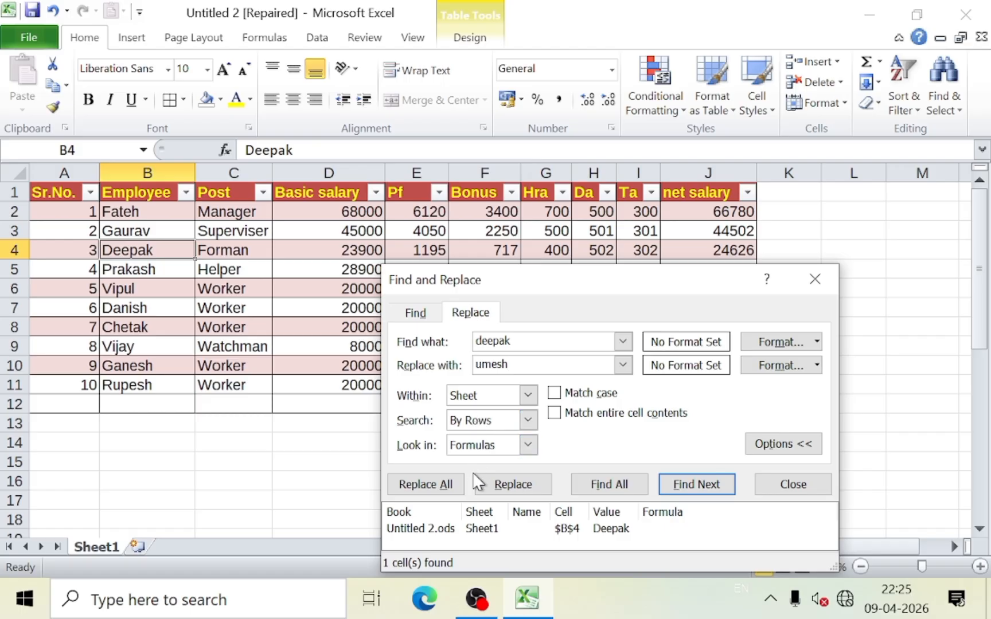
pyautogui.click(507, 486)
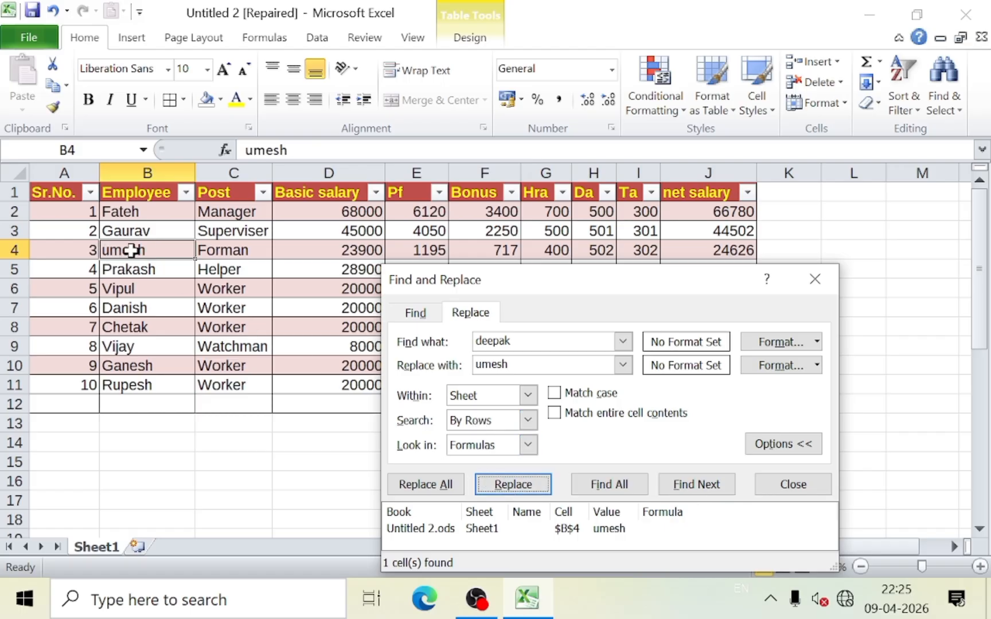
pyautogui.click(816, 279)
# - Use Go To to select the named range Table1
pyautogui.click(943, 97)
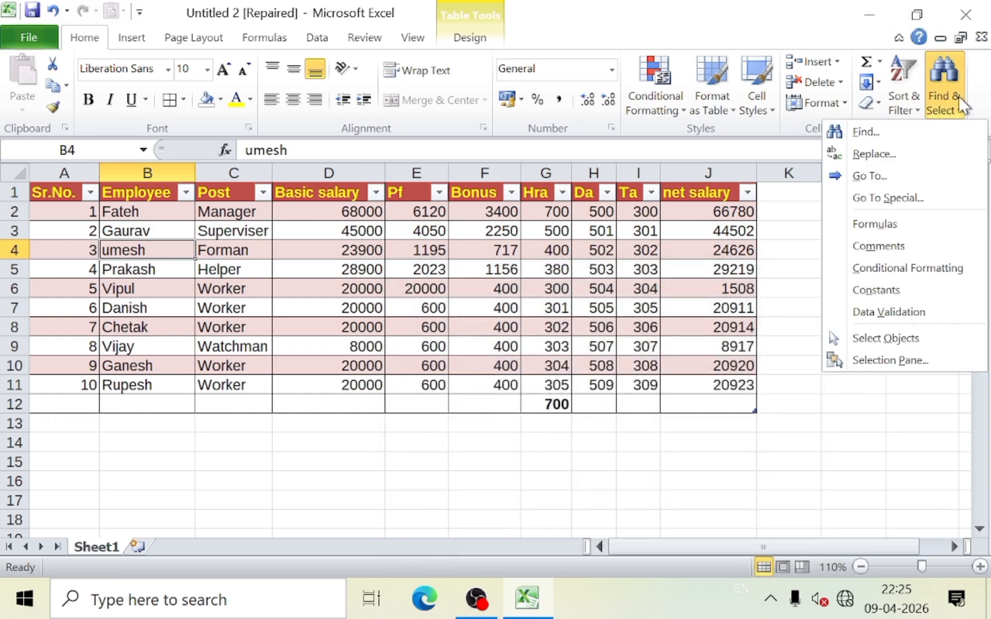
pyautogui.click(872, 175)
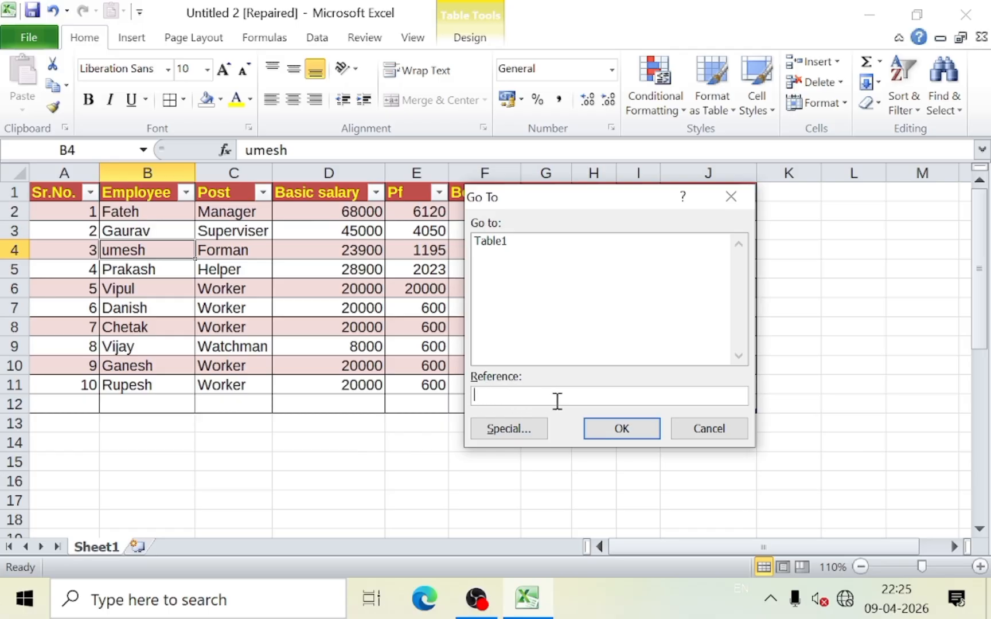
pyautogui.click(611, 438)
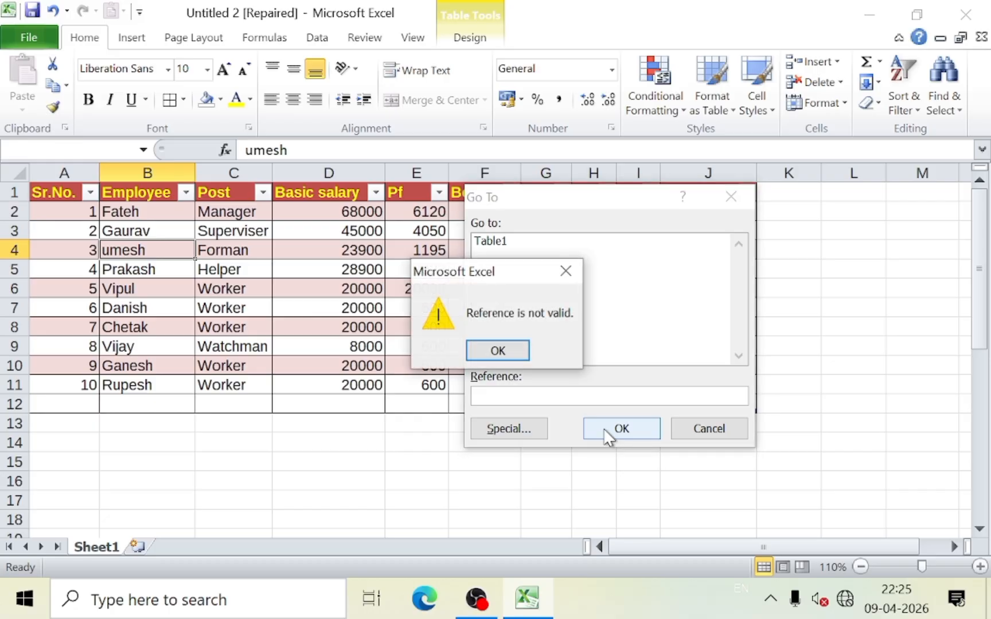
pyautogui.click(498, 350)
pyautogui.click(511, 247)
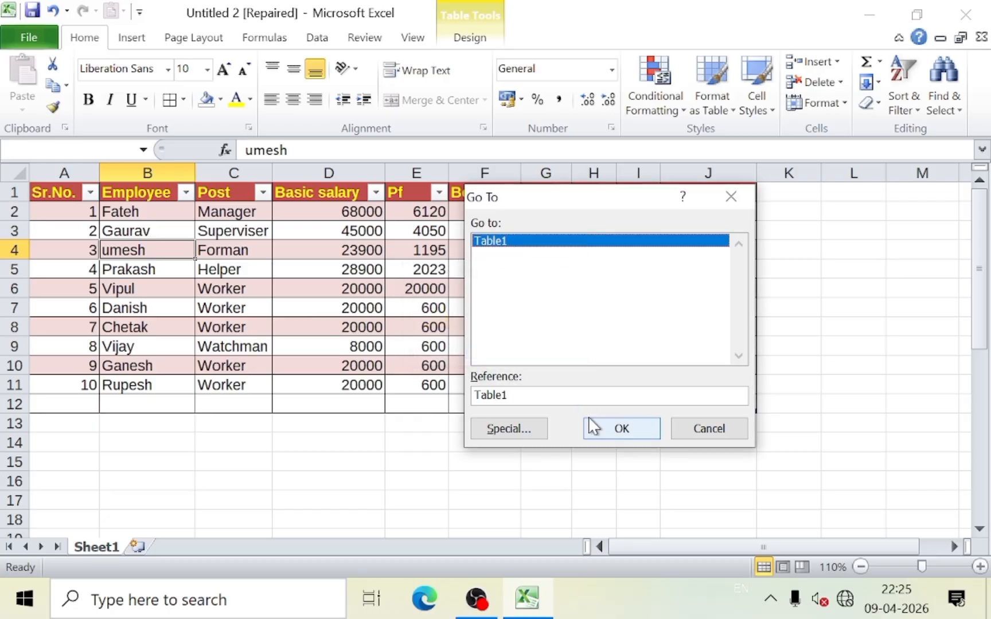
pyautogui.click(611, 429)
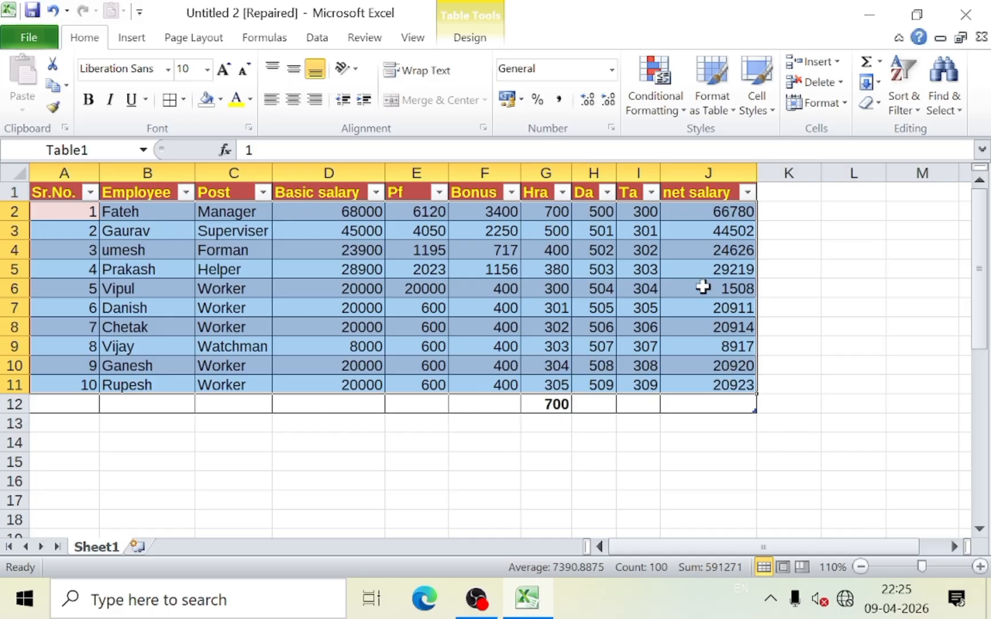
# - Select only the formula cells within the selected table range, and deselect them in an empty cell
pyautogui.click(943, 86)
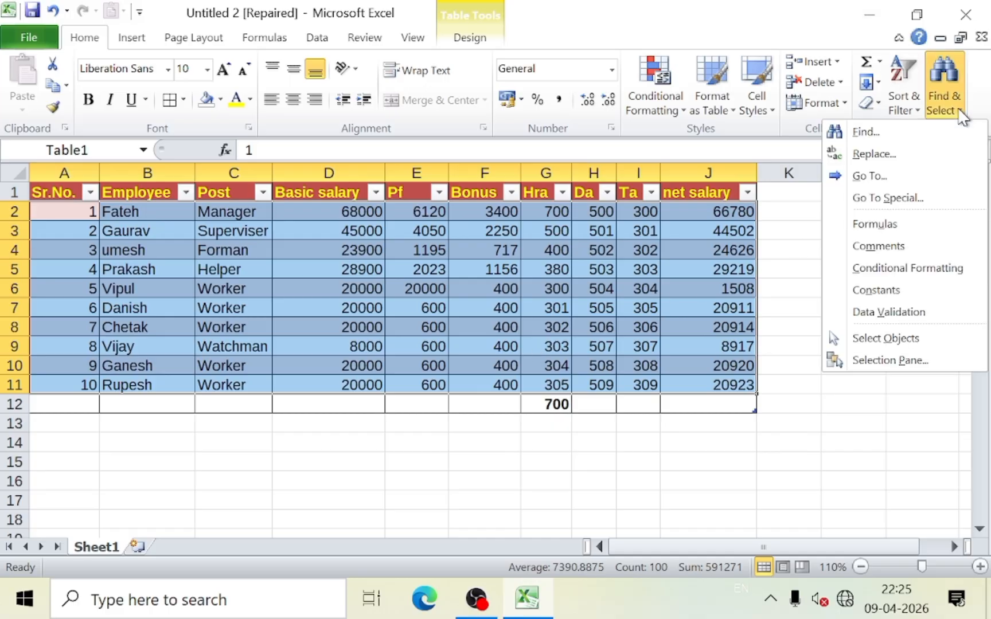
pyautogui.click(872, 225)
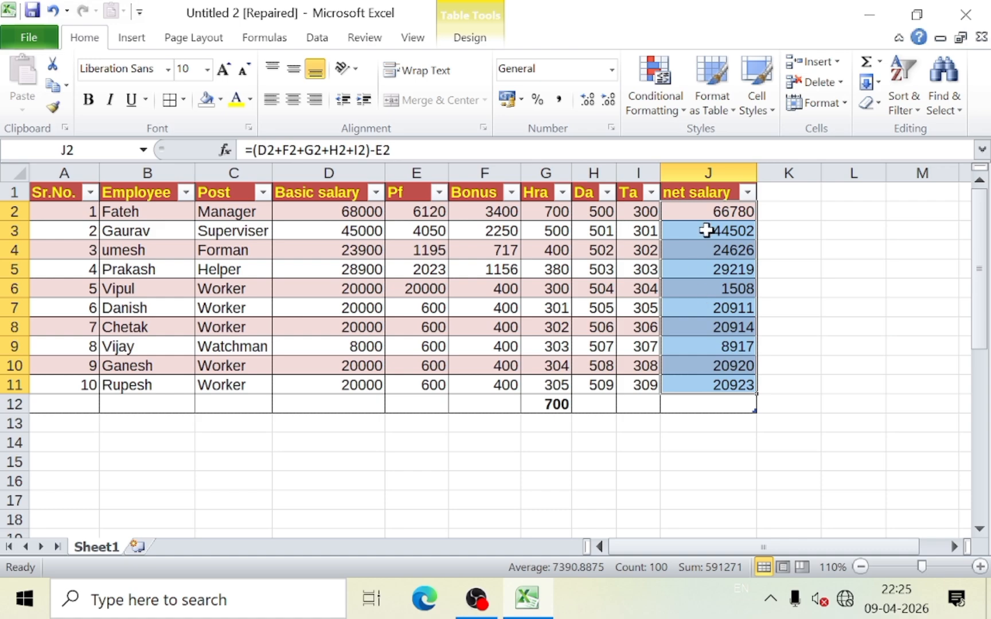
pyautogui.click(783, 289)
pyautogui.click(778, 445)
pyautogui.click(489, 464)
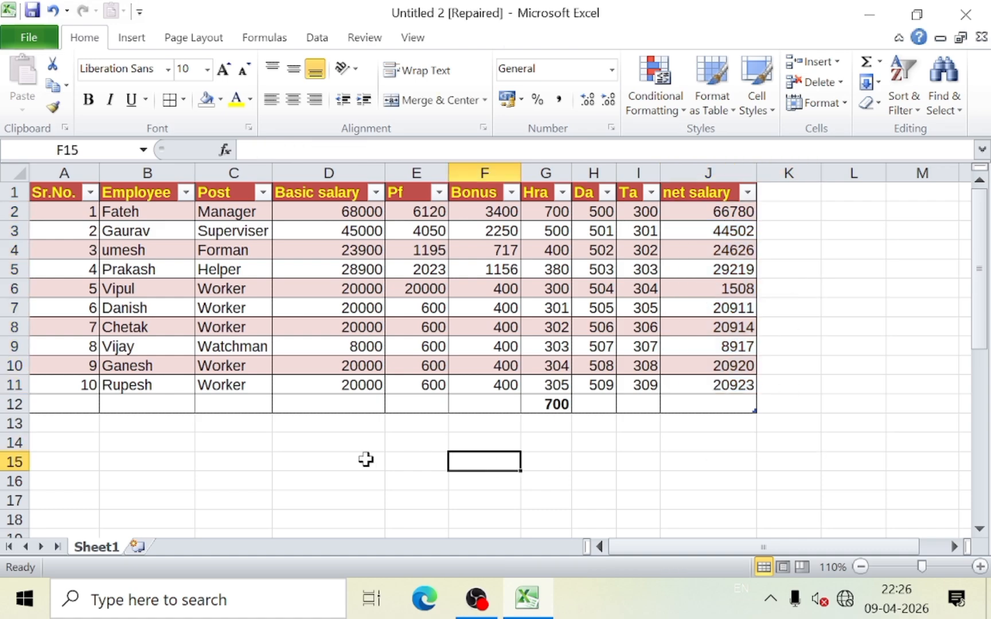
# - Starting from the empty cell B15, select all formula cells on the whole worksheet
pyautogui.click(119, 453)
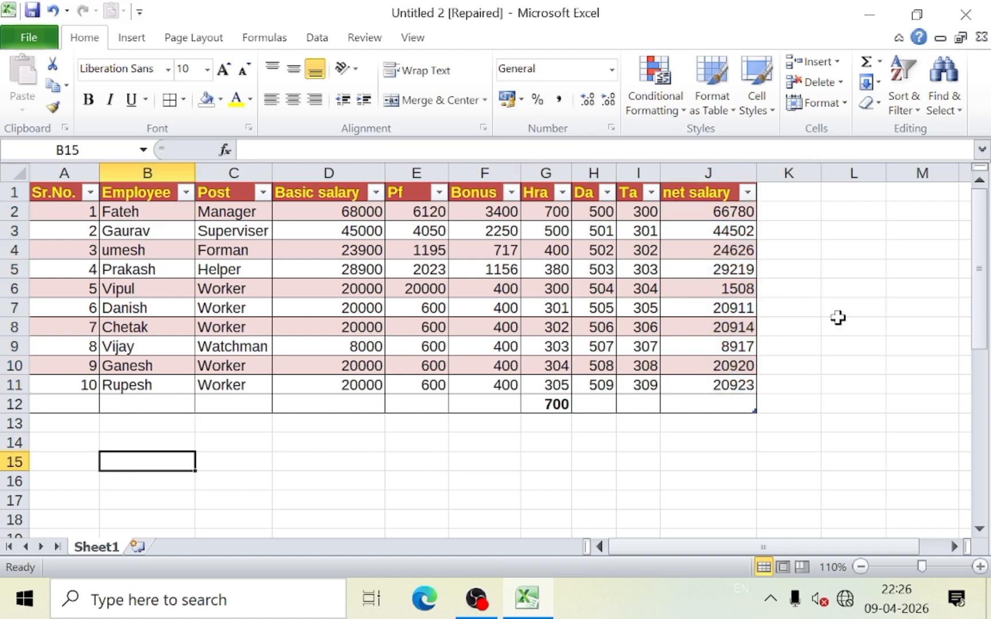
pyautogui.click(940, 109)
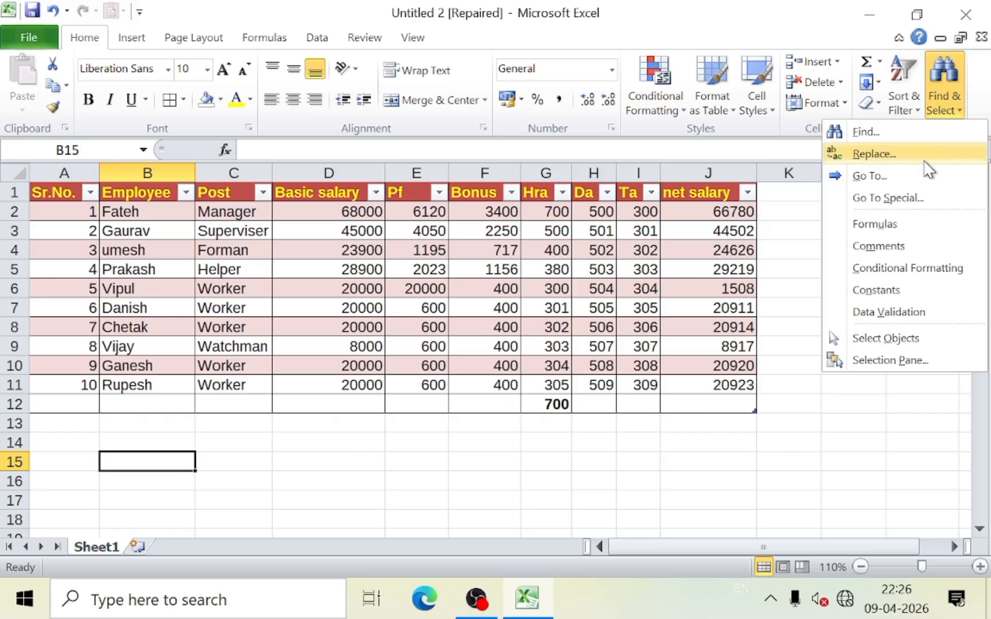
pyautogui.click(888, 225)
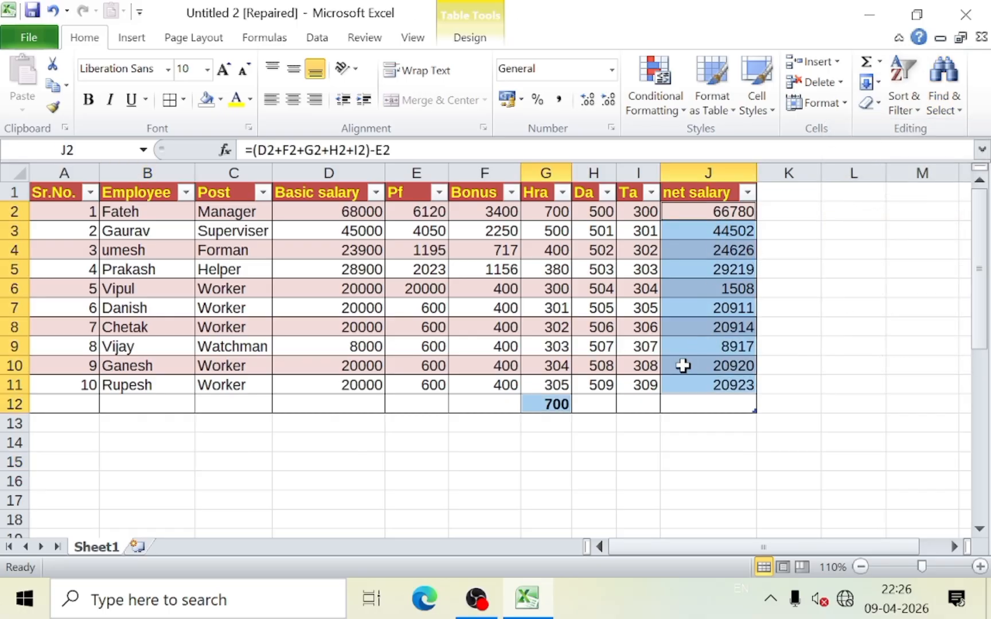
# - Insert a new comment on the Basic salary cell D6
pyautogui.click(944, 95)
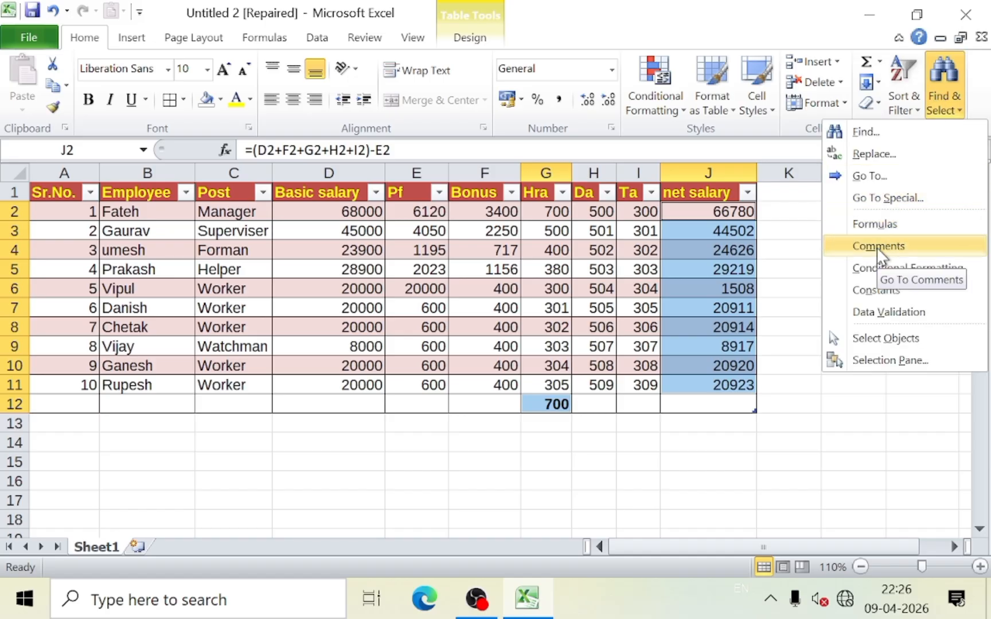
pyautogui.click(433, 325)
pyautogui.click(277, 294)
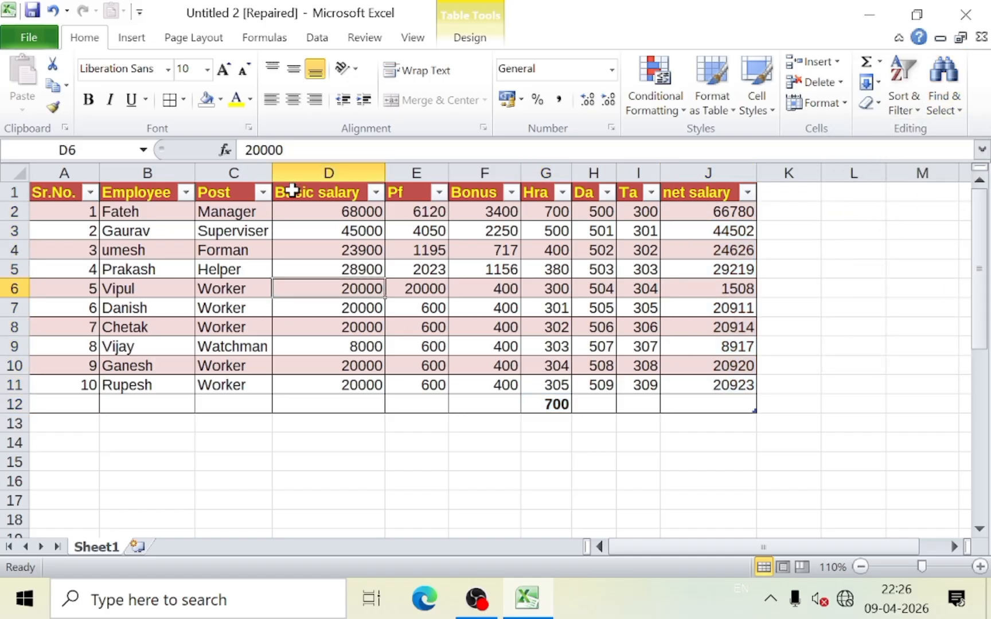
pyautogui.click(365, 42)
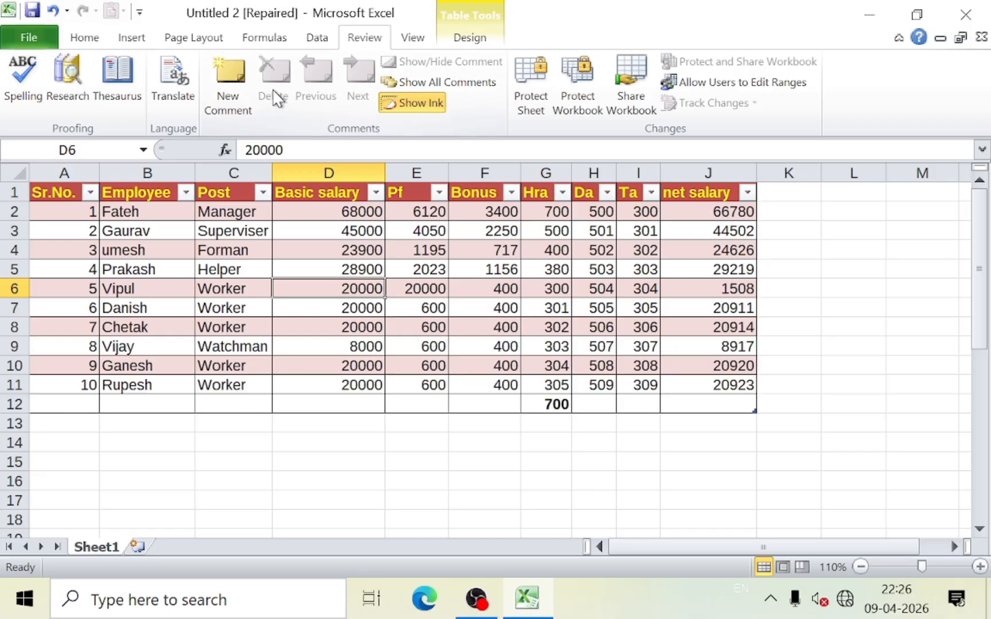
pyautogui.click(242, 92)
pyautogui.click(291, 358)
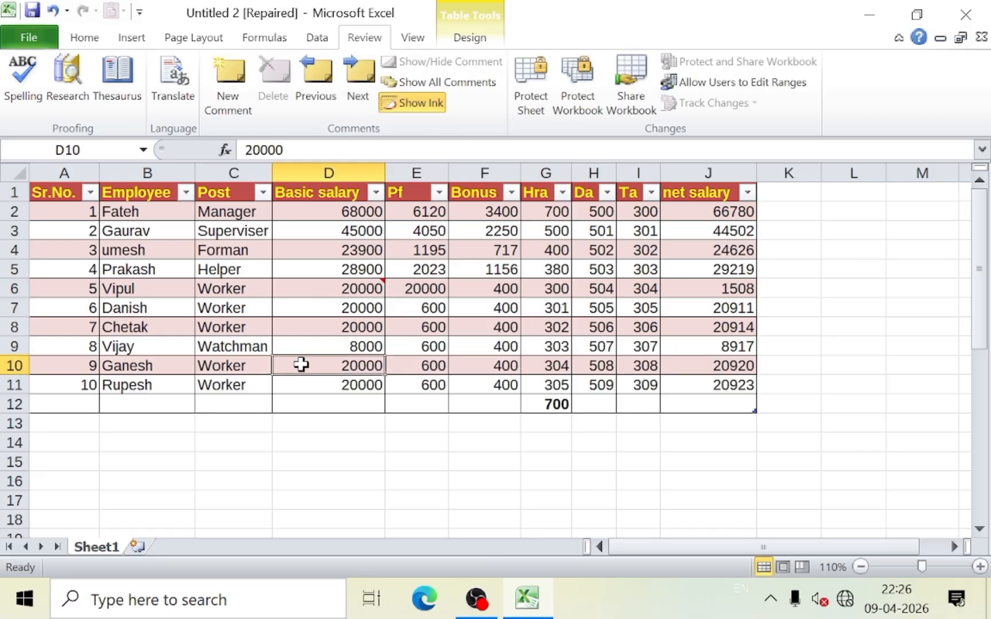
# - Use Find & Select to go to the cell that contains a comment
pyautogui.moveTo(379, 294)
pyautogui.click(74, 43)
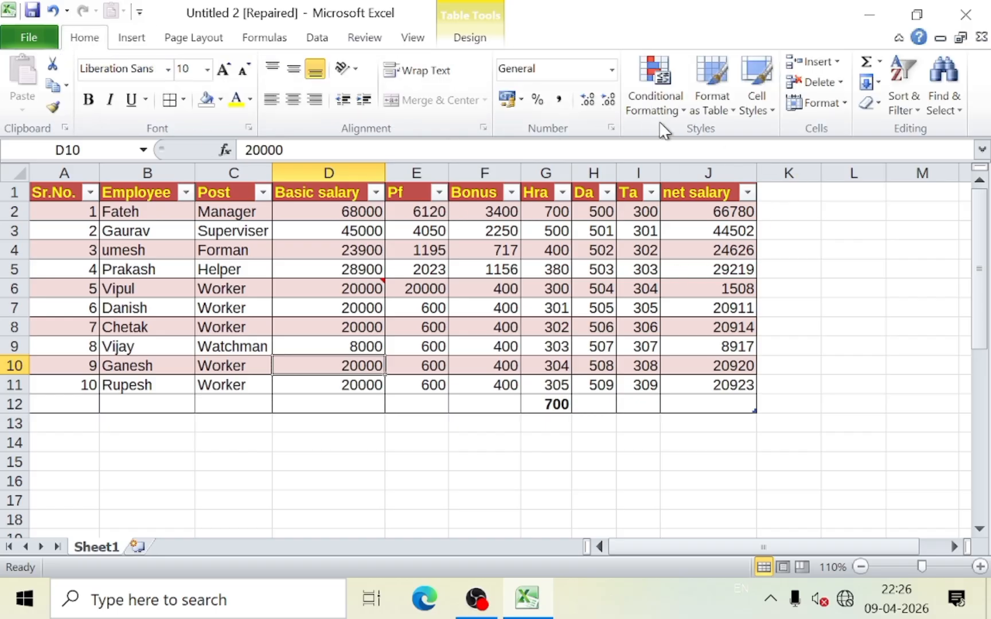
pyautogui.click(942, 95)
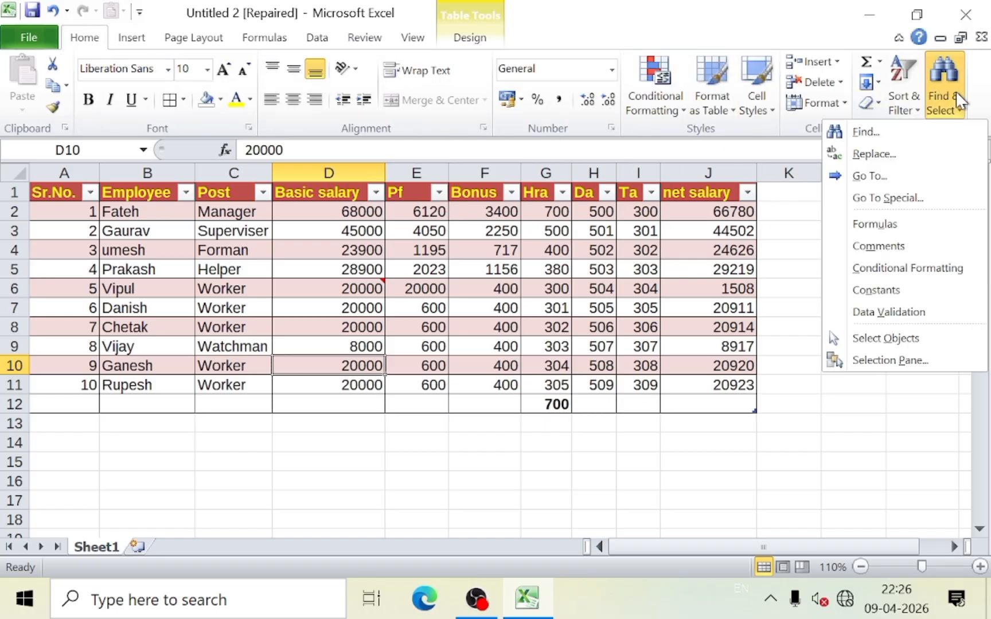
pyautogui.click(873, 247)
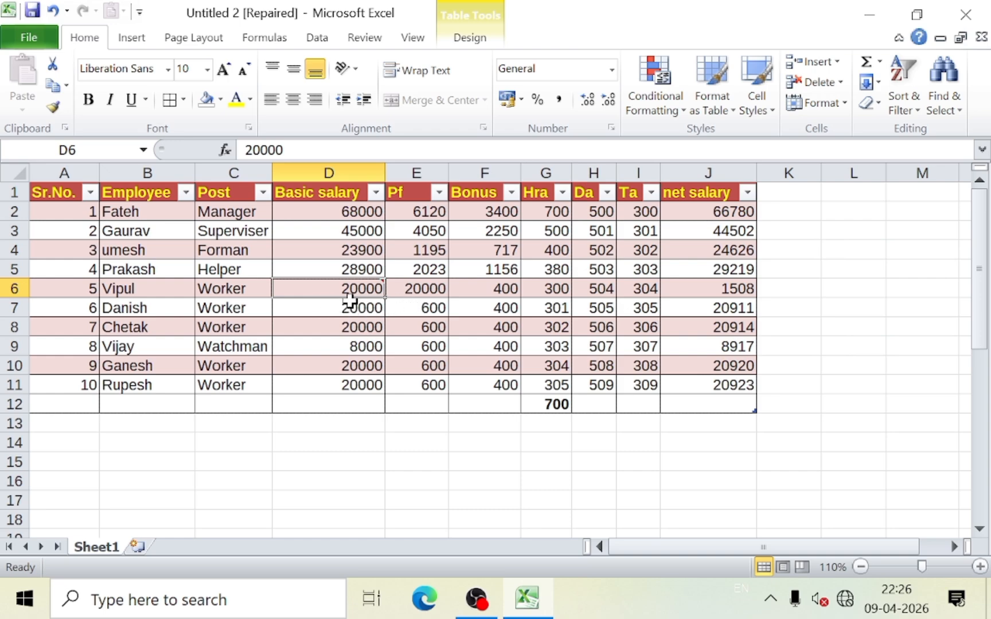
# - Use Find & Select to search the worksheet for cells with conditional formatting, and dismiss the message
pyautogui.click(941, 109)
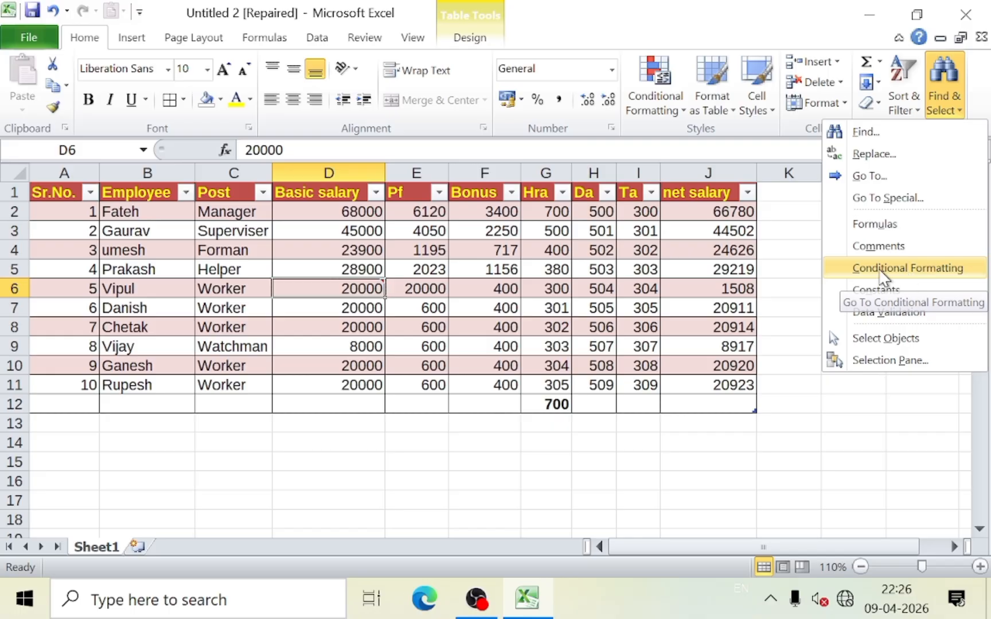
pyautogui.click(548, 270)
pyautogui.click(946, 111)
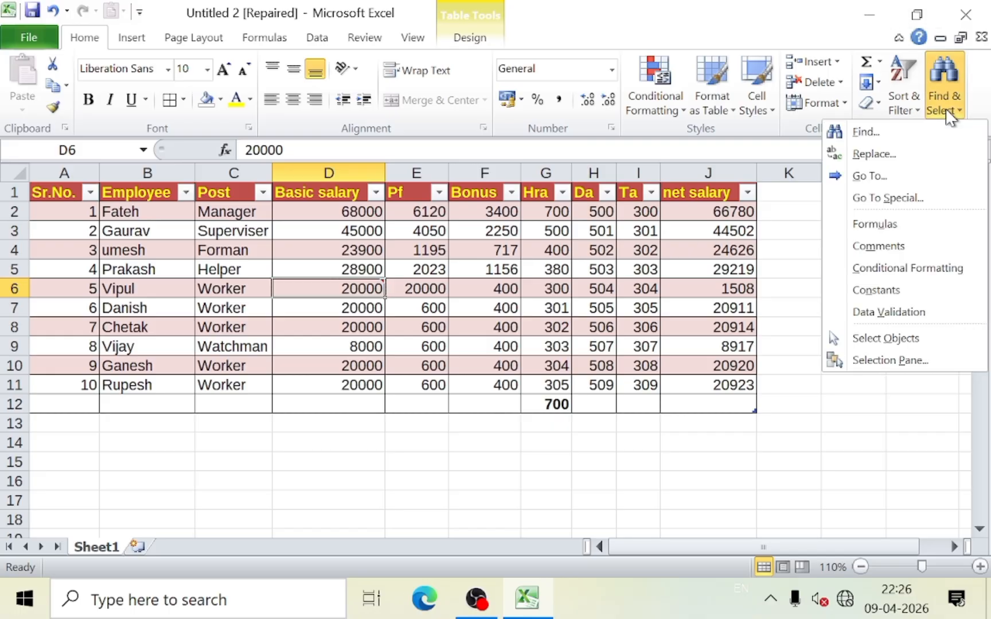
pyautogui.click(843, 267)
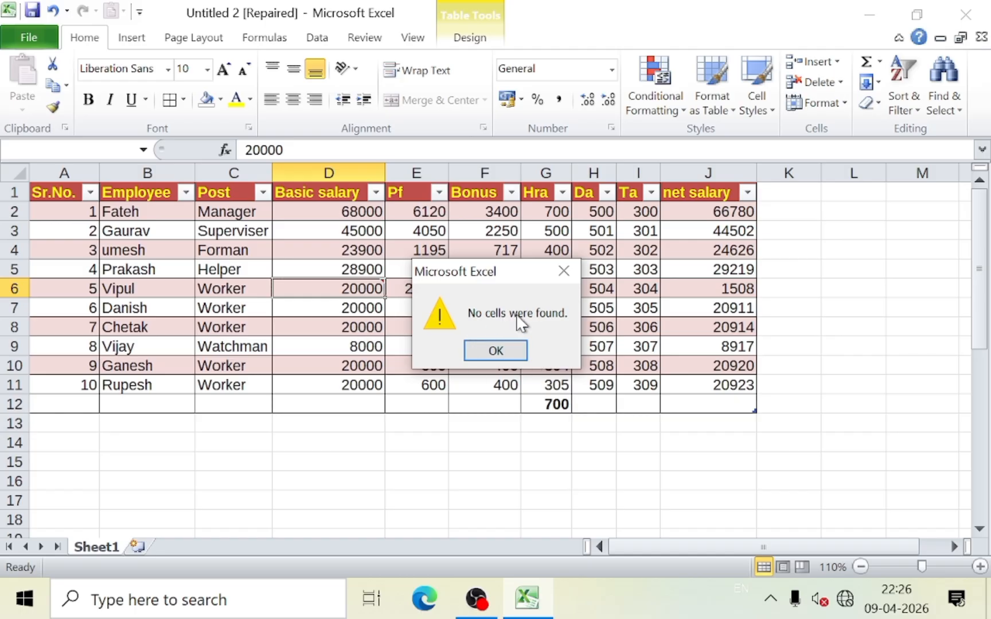
pyautogui.click(493, 351)
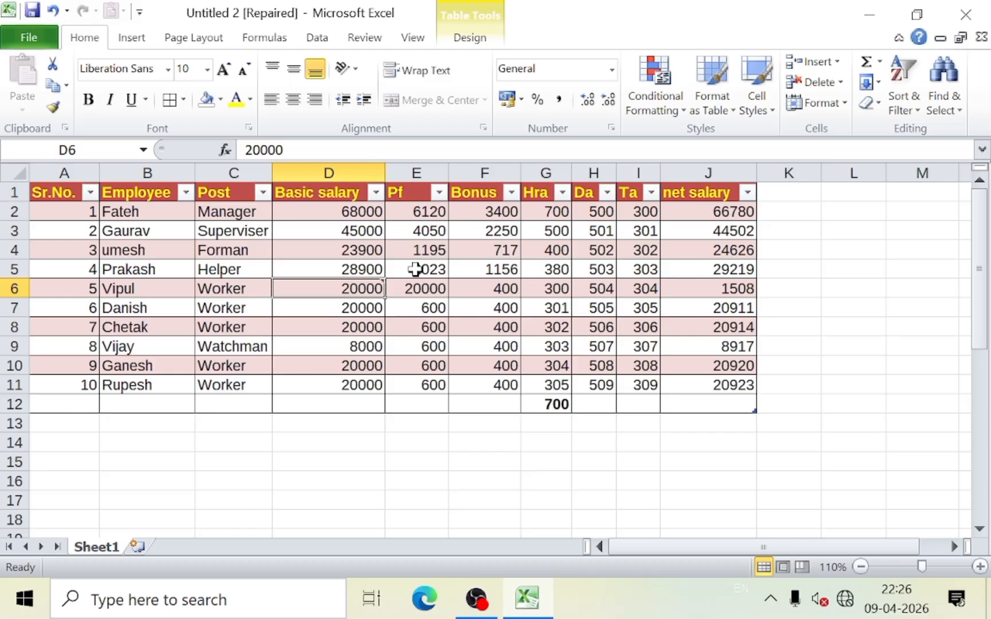
# - Apply light blue gradient-fill data bars to the Bonus values in F2:F11
pyautogui.moveTo(364, 210); pyautogui.dragTo(366, 347)
pyautogui.moveTo(485, 212); pyautogui.dragTo(478, 383)
pyautogui.click(652, 108)
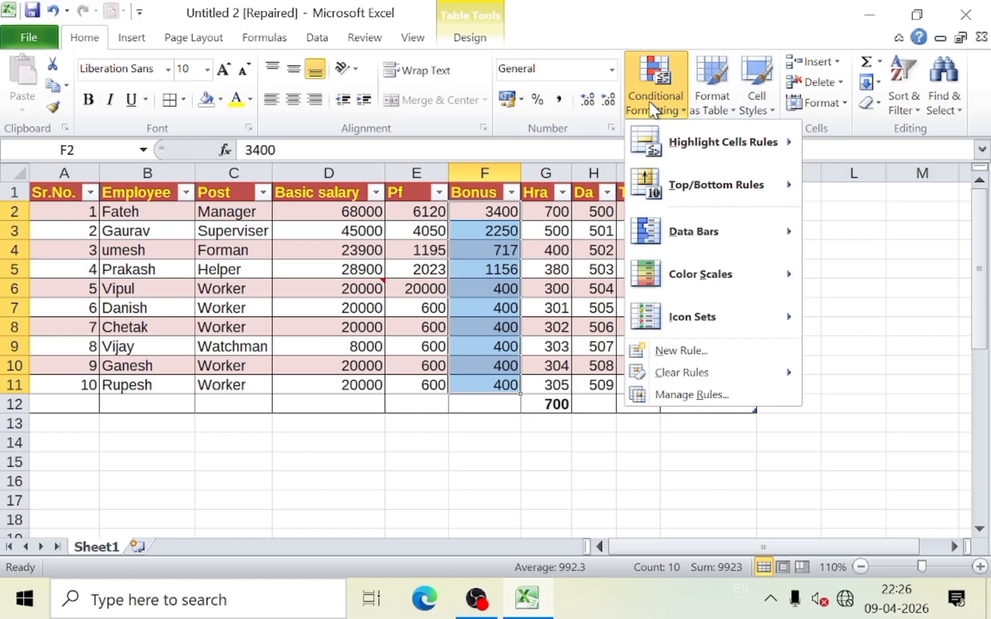
pyautogui.moveTo(688, 232)
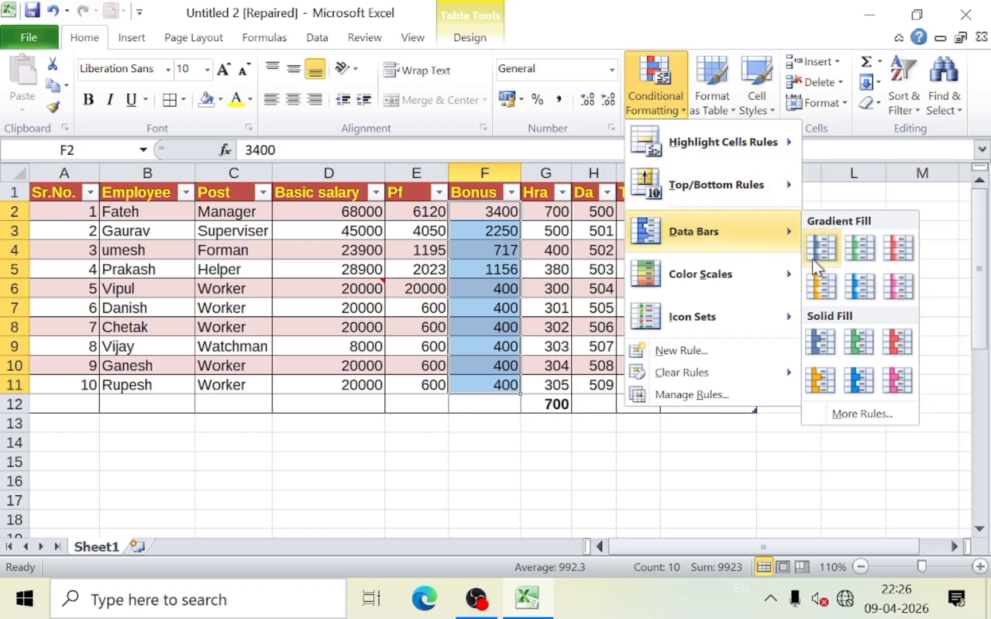
pyautogui.click(859, 286)
# - Starting from cell H8, select all cells with conditional formatting through Find & Select
pyautogui.click(601, 327)
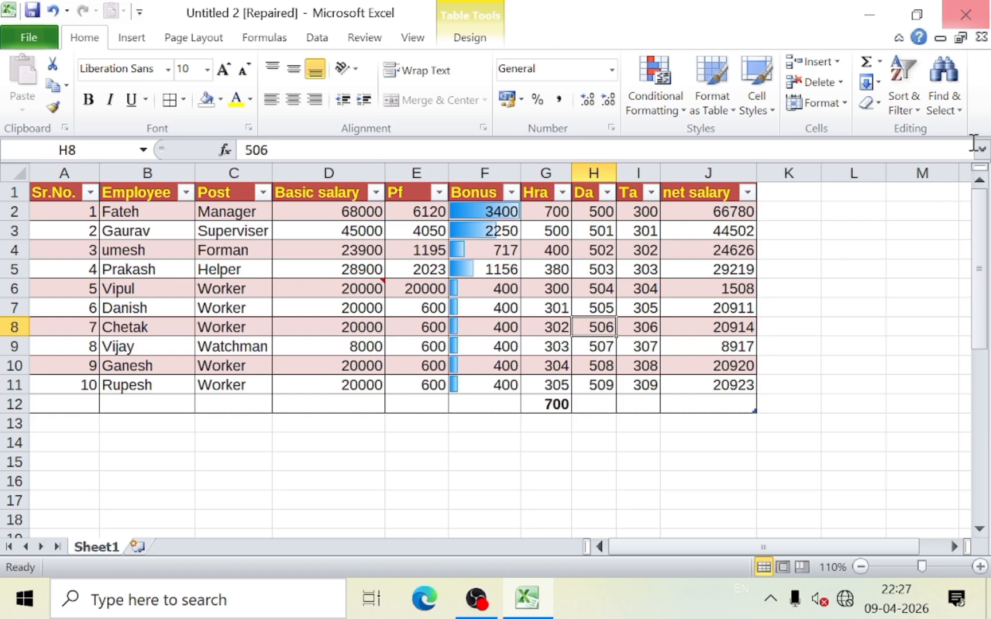
pyautogui.click(946, 102)
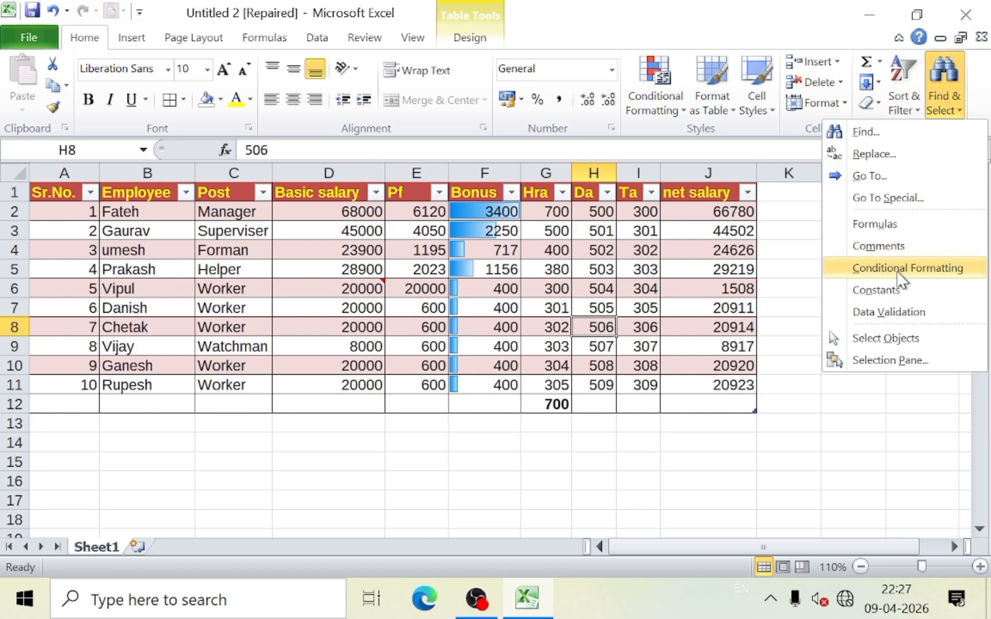
pyautogui.click(927, 276)
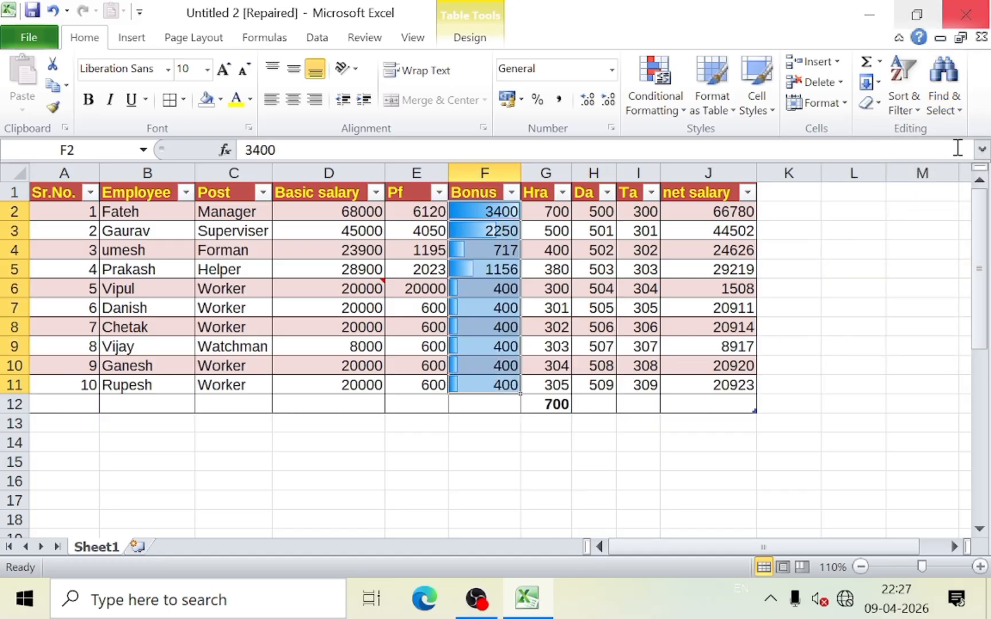
# - Select the constants within the selected Bonus range, and deselect them by moving to cell I6
pyautogui.click(945, 114)
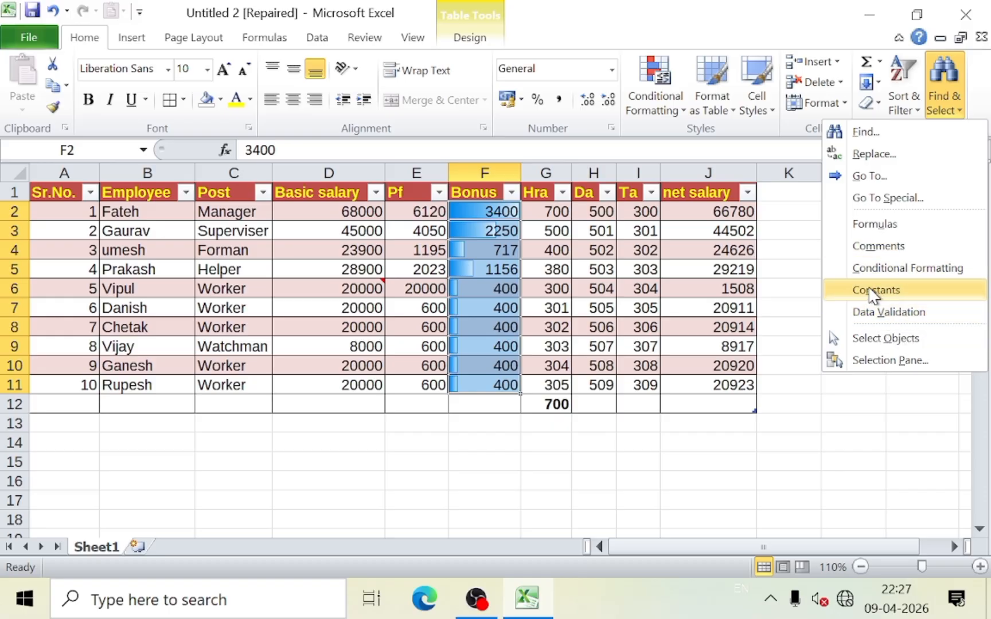
pyautogui.click(890, 290)
pyautogui.click(617, 289)
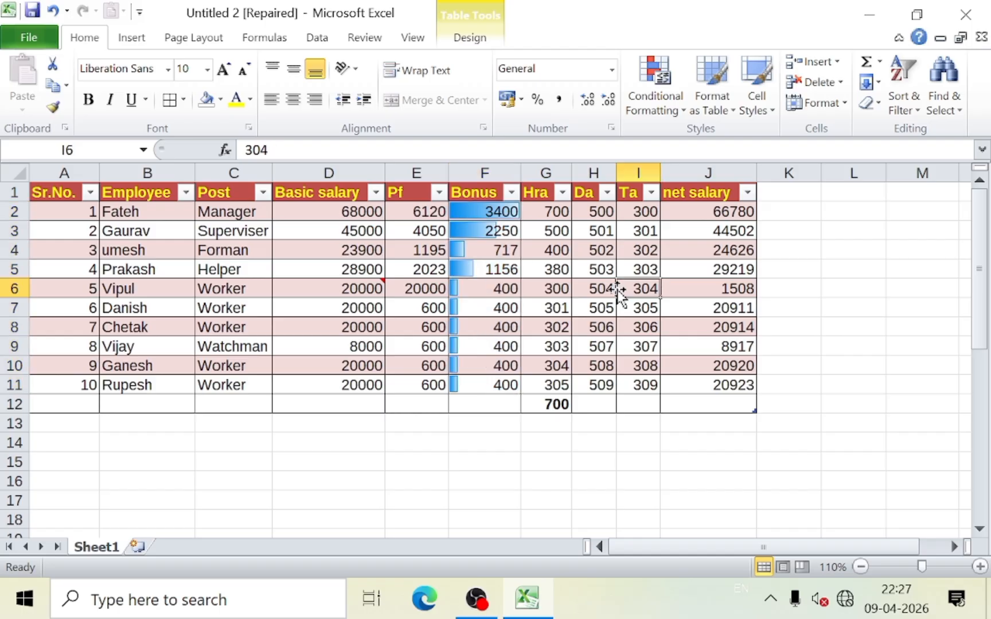
# - Select the Basic salary cells D4:D8 and view the available Data Validation commands
pyautogui.moveTo(284, 257); pyautogui.dragTo(340, 324)
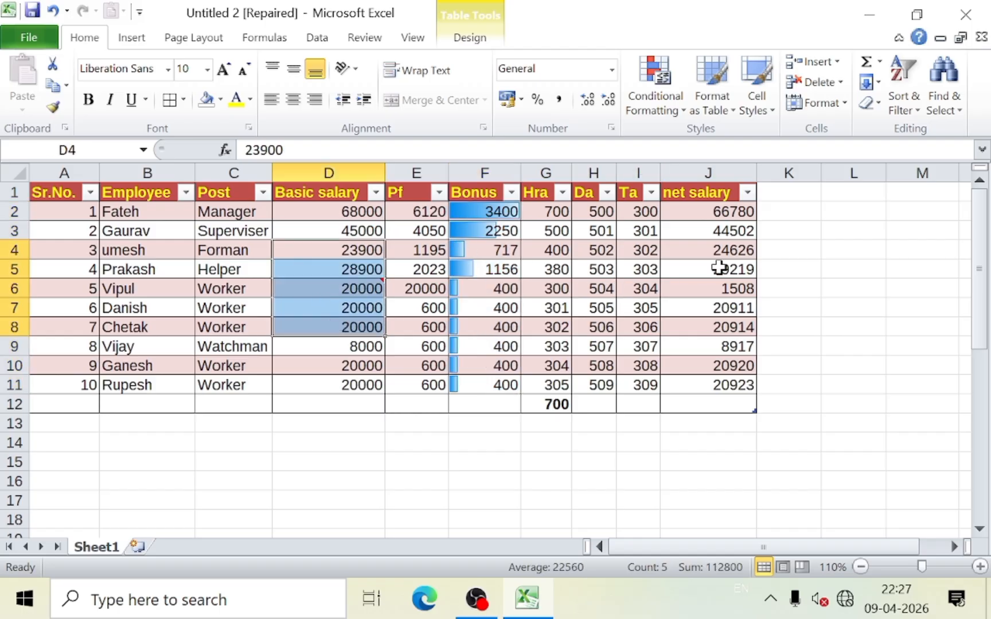
pyautogui.click(943, 86)
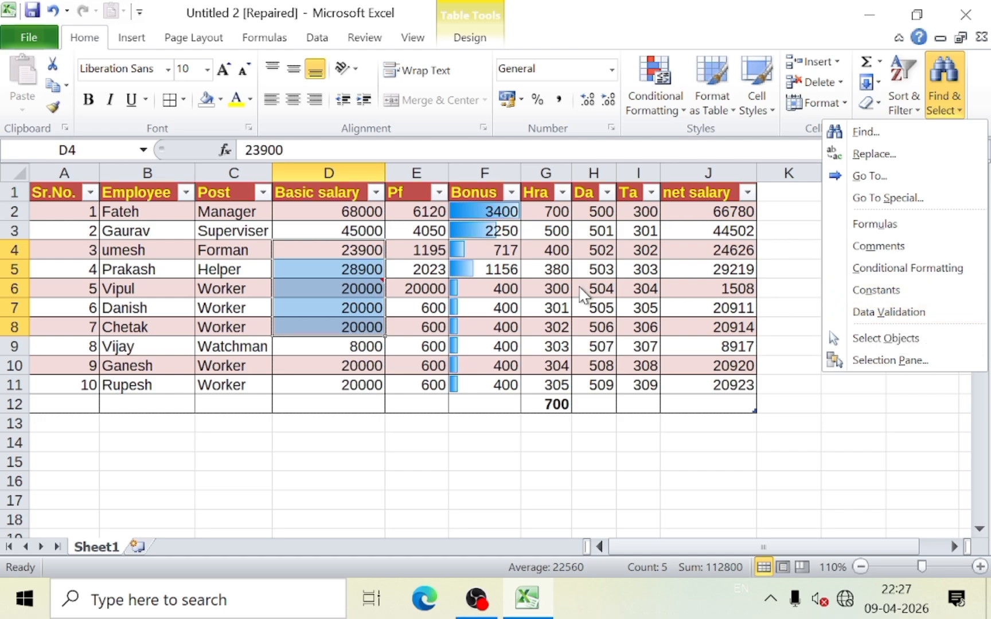
pyautogui.click(579, 287)
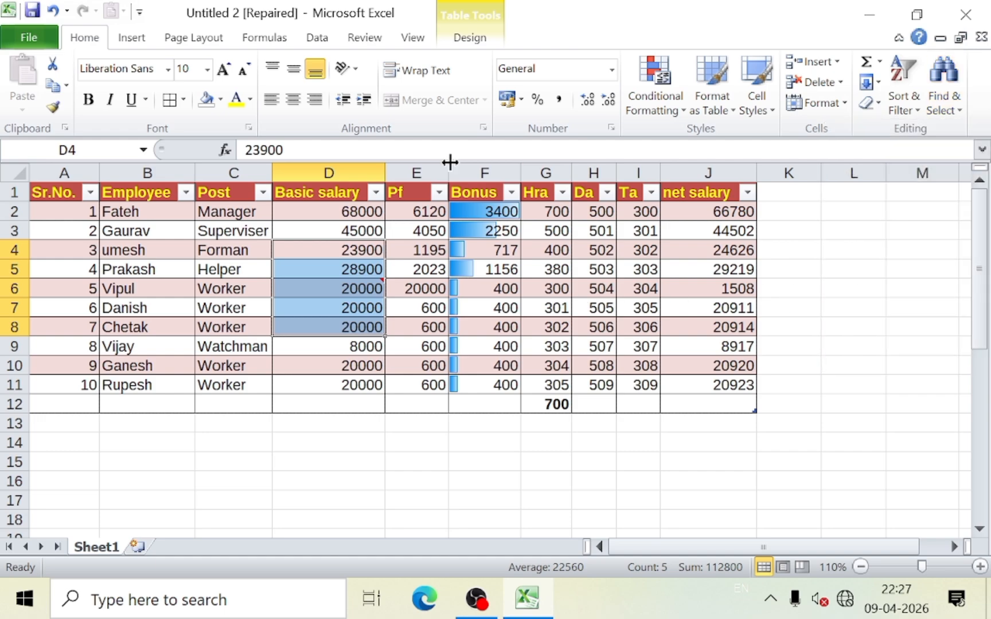
pyautogui.click(319, 39)
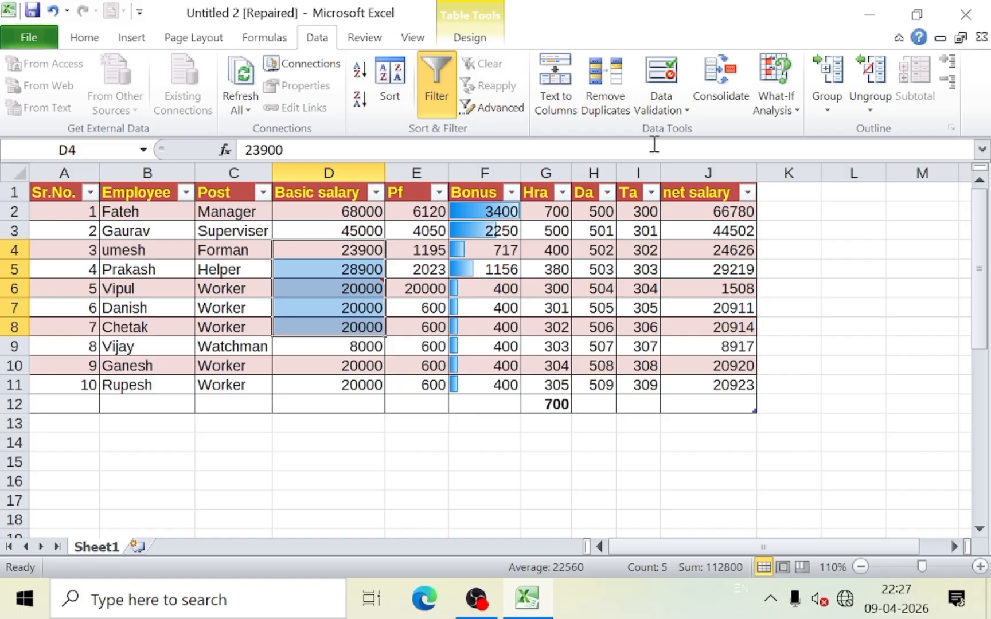
pyautogui.click(682, 110)
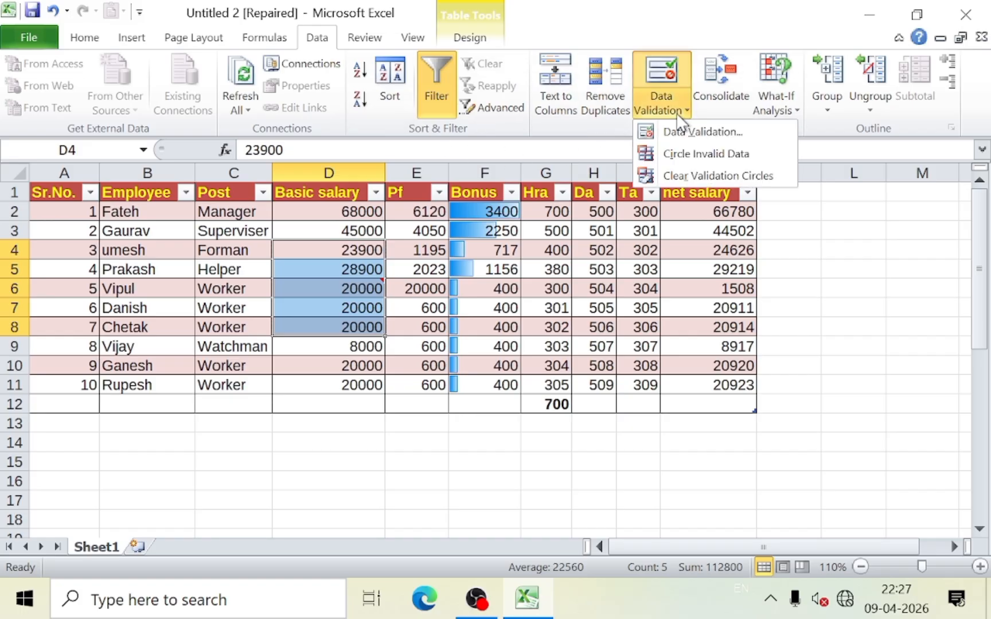
pyautogui.click(654, 176)
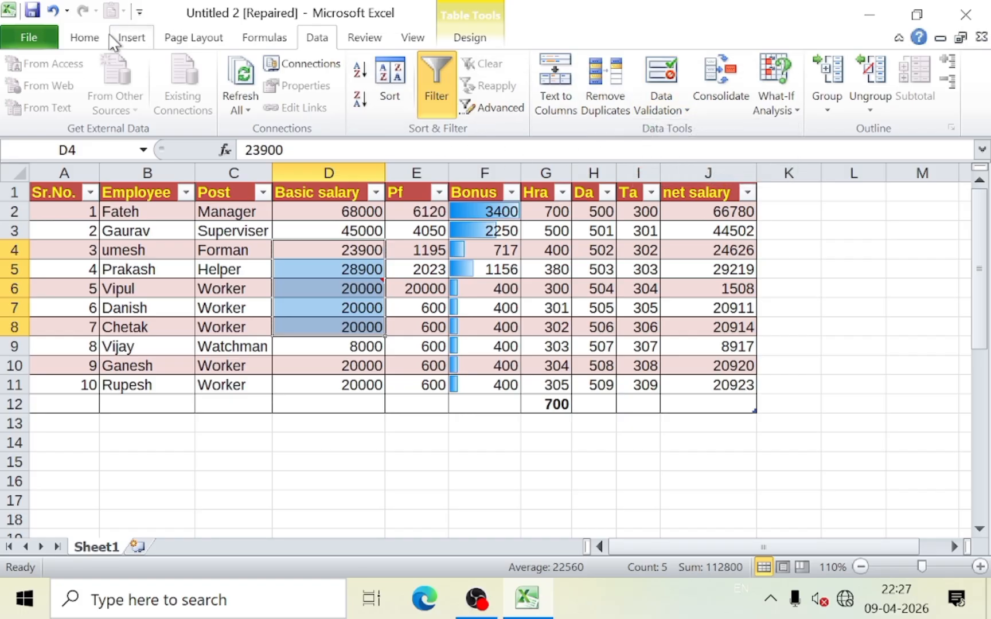
pyautogui.click(85, 38)
# - Open the Selection Pane and show both listed shapes, Comment 3 and Drop Down 2
pyautogui.click(945, 97)
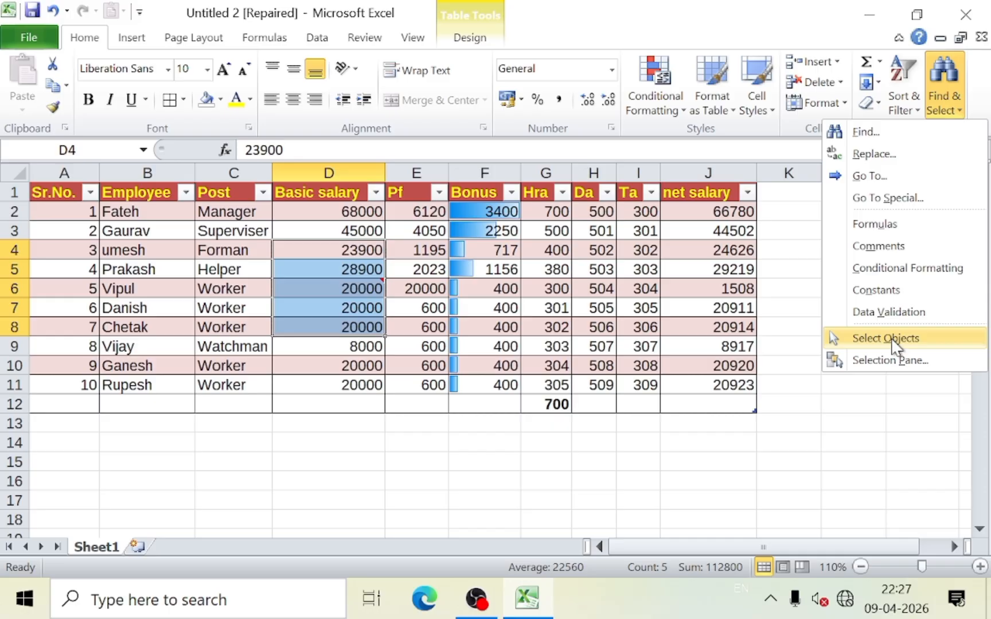
pyautogui.click(880, 364)
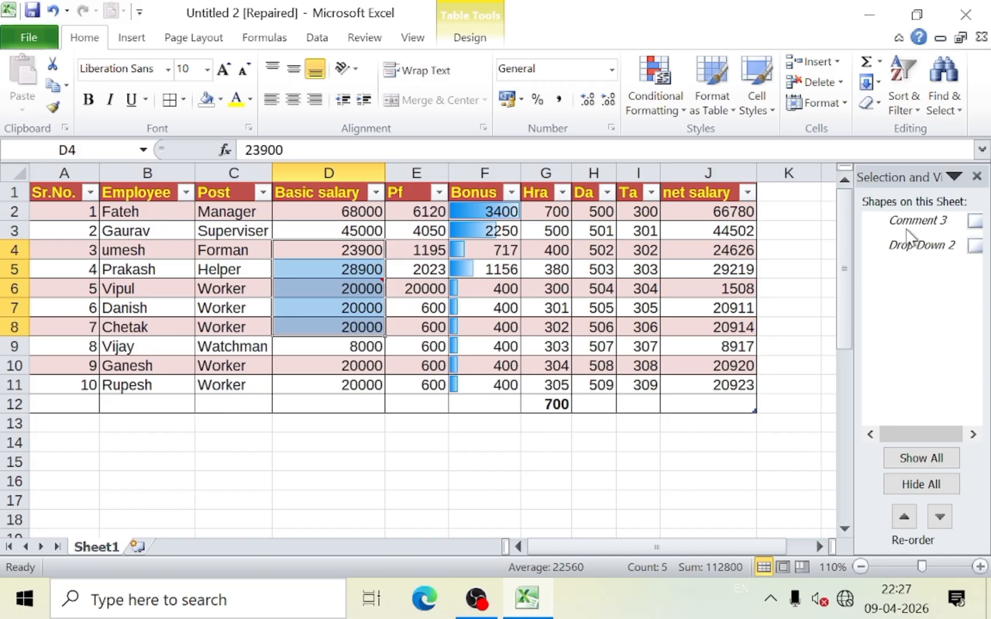
pyautogui.click(975, 220)
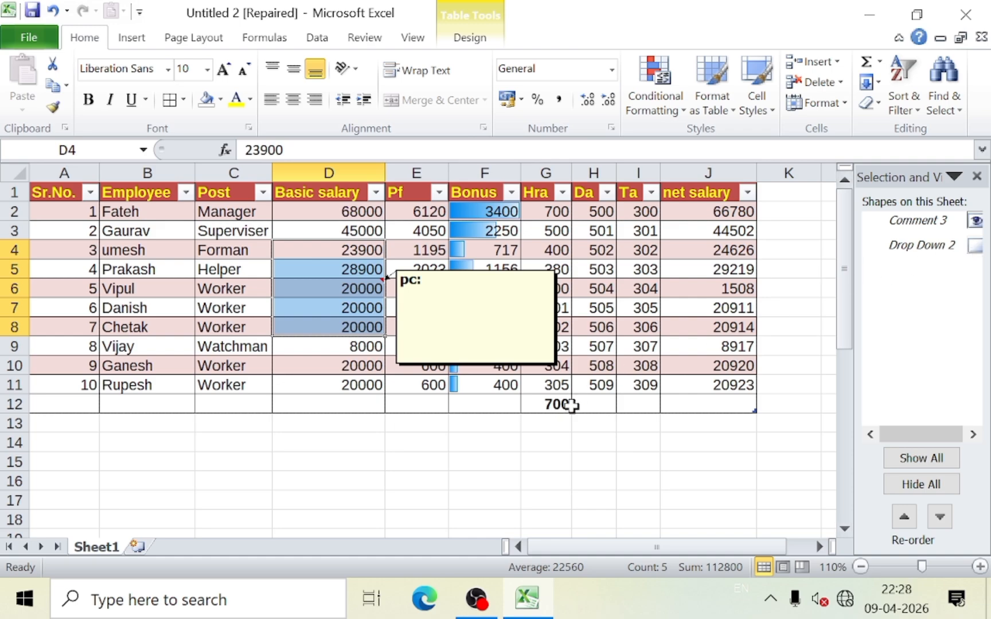
pyautogui.click(975, 245)
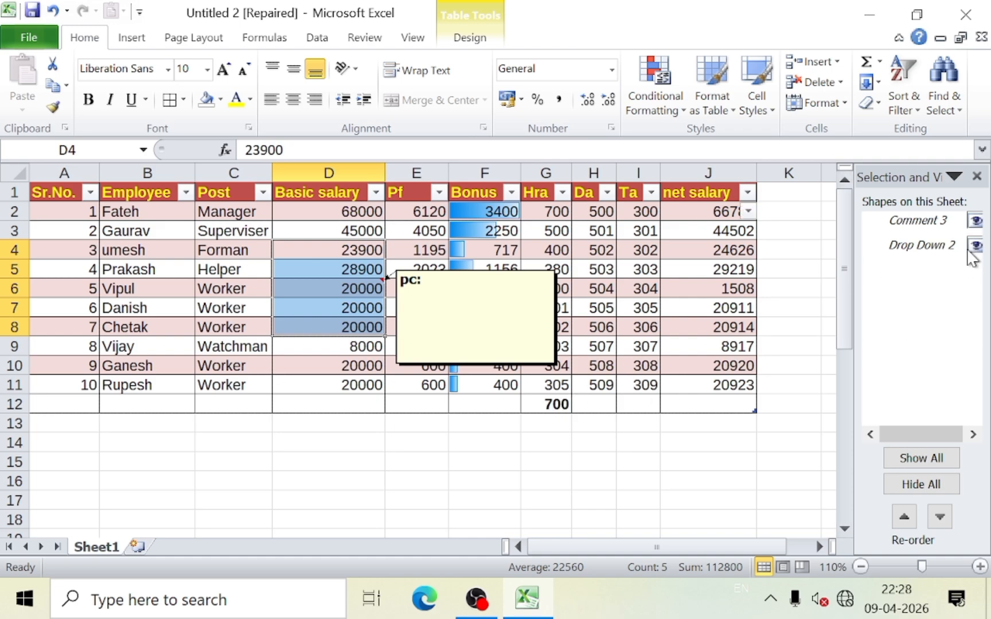
# - View the list of total functions for the Hra total in G12, and close it without choosing one
pyautogui.click(558, 404)
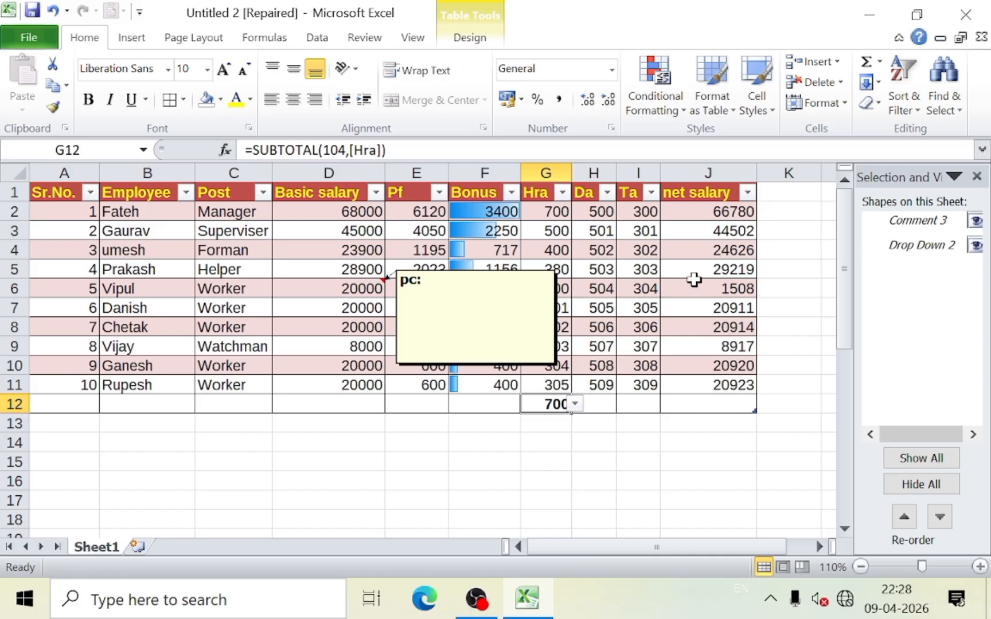
pyautogui.click(574, 404)
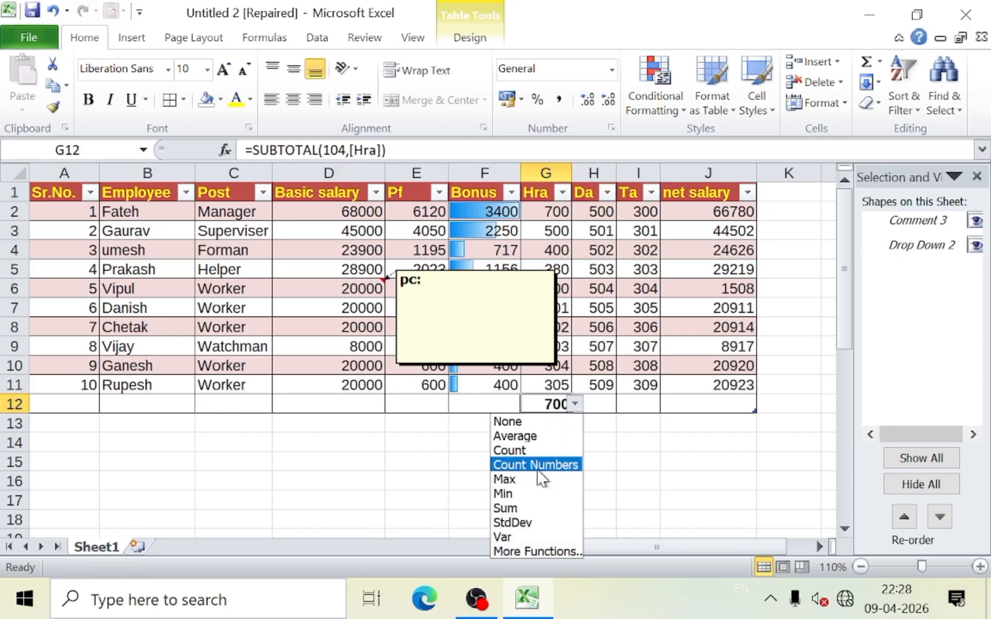
pyautogui.click(639, 468)
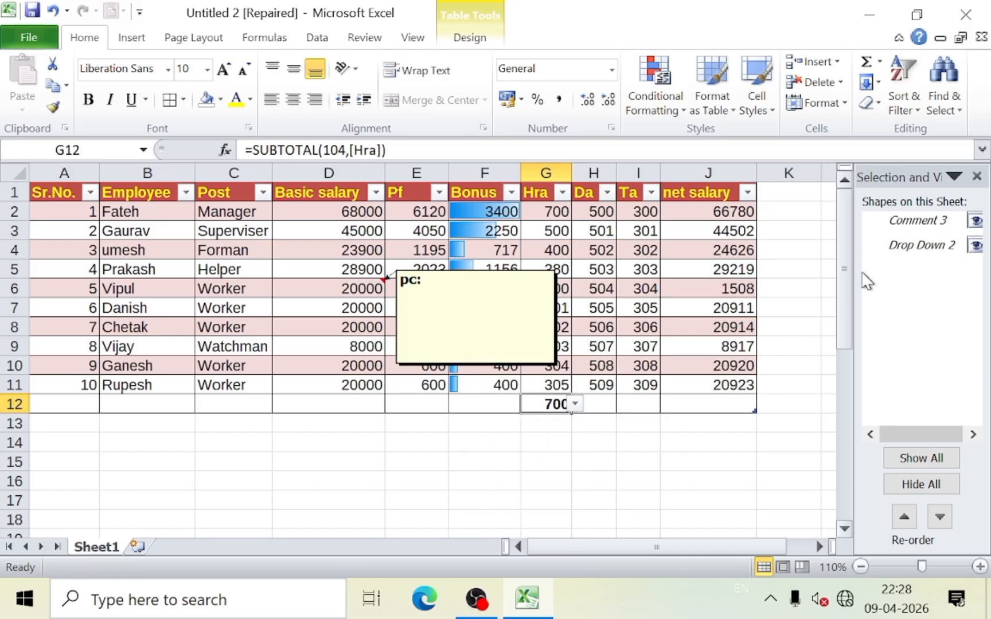
# - Hide Comment 3 and Drop Down 2 again, and close the Selection Pane
pyautogui.click(974, 222)
pyautogui.click(974, 246)
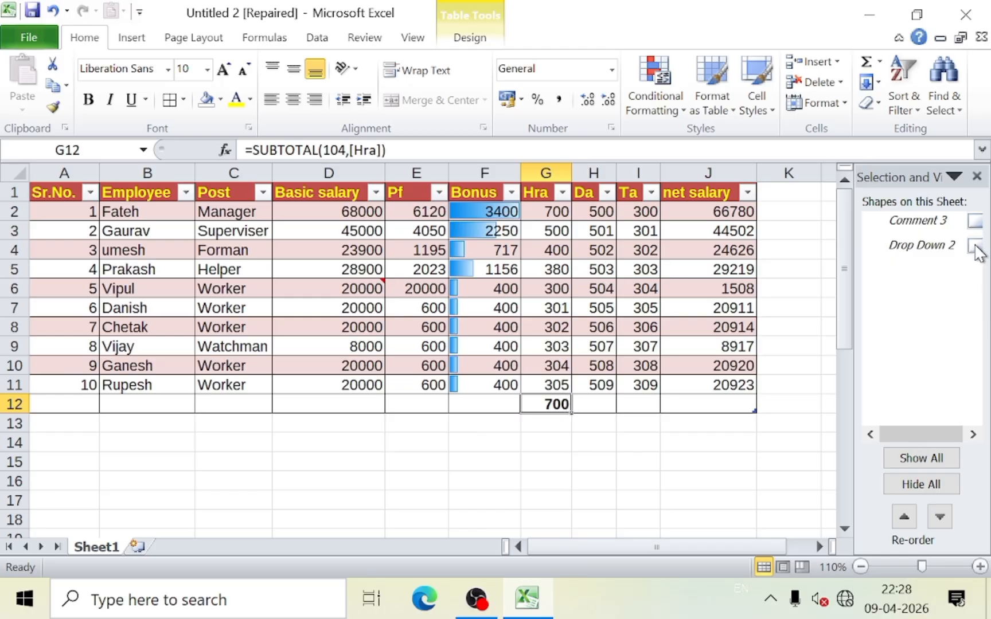
pyautogui.click(976, 176)
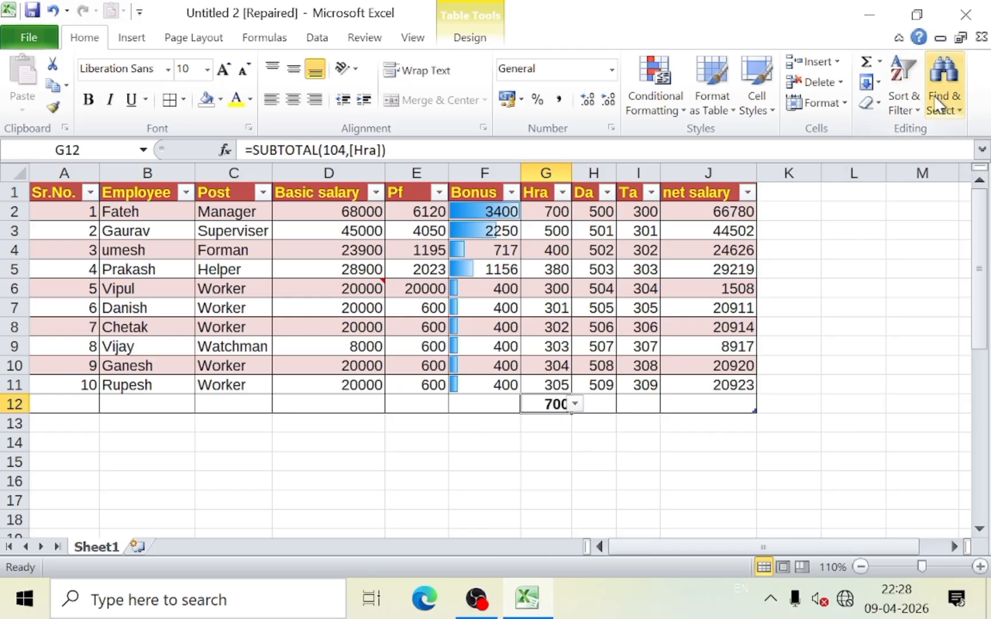